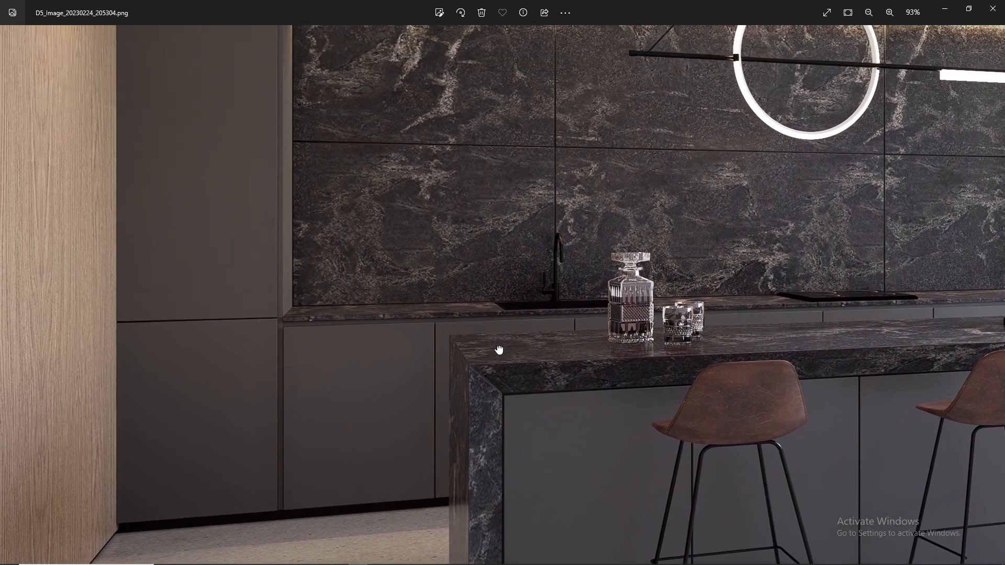
# Examine the finished pantry render image, looking over the island, marble wall, upper cabinets, and ceiling and pendant lighting.
pyautogui.moveTo(529, 214); pyautogui.dragTo(503, 333)
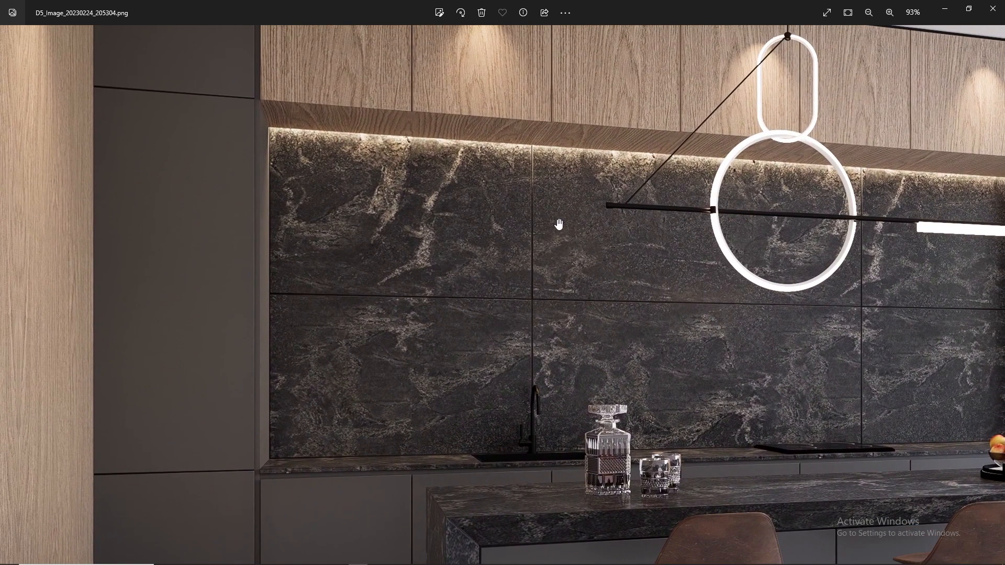
pyautogui.moveTo(557, 225); pyautogui.dragTo(543, 368)
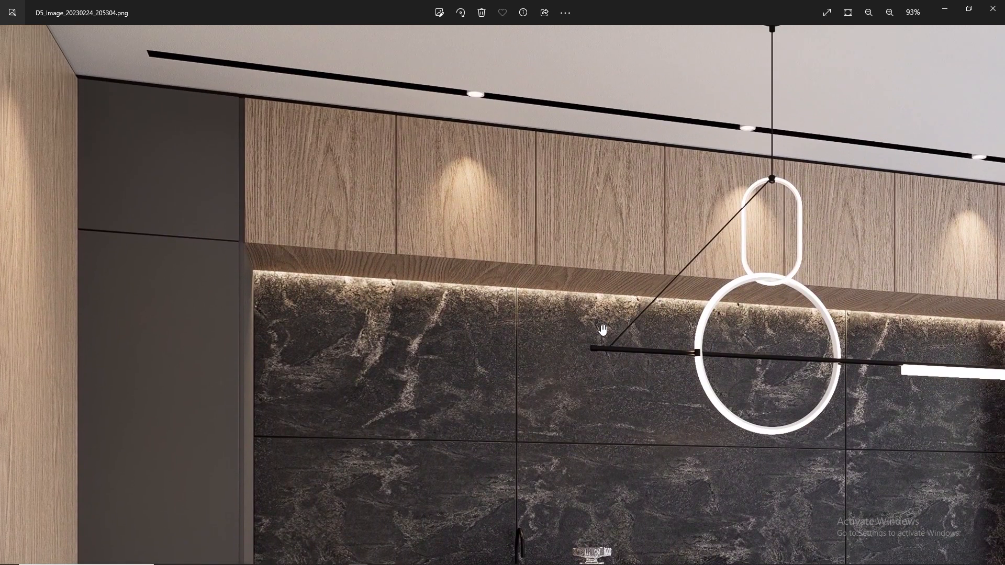
pyautogui.moveTo(602, 332); pyautogui.dragTo(16, 309)
pyautogui.scroll(-5, 439, 297)
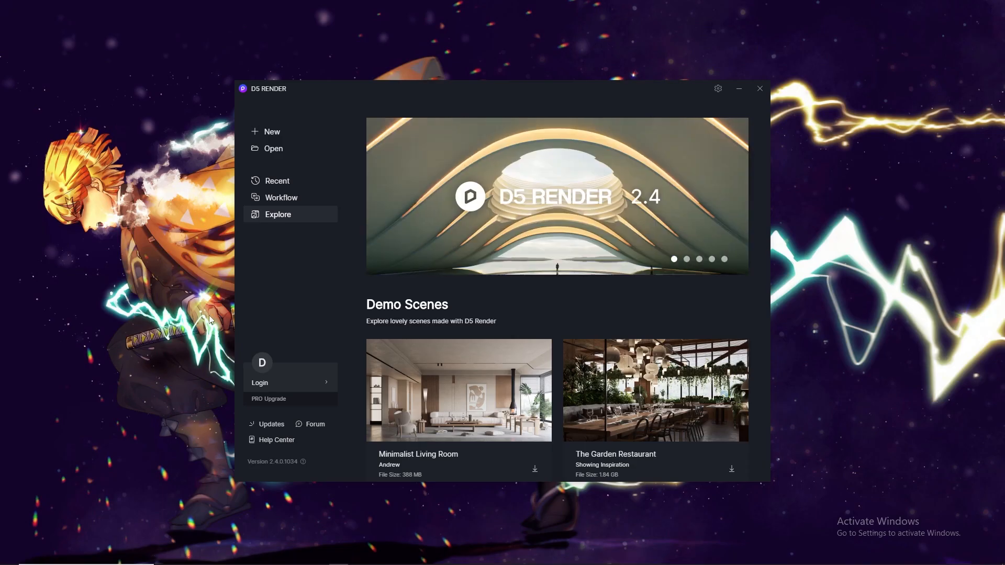
# Switch to D5 Render and open the SketchUp model pantry 111.skp from the #111 pantry folder.
pyautogui.click(273, 148)
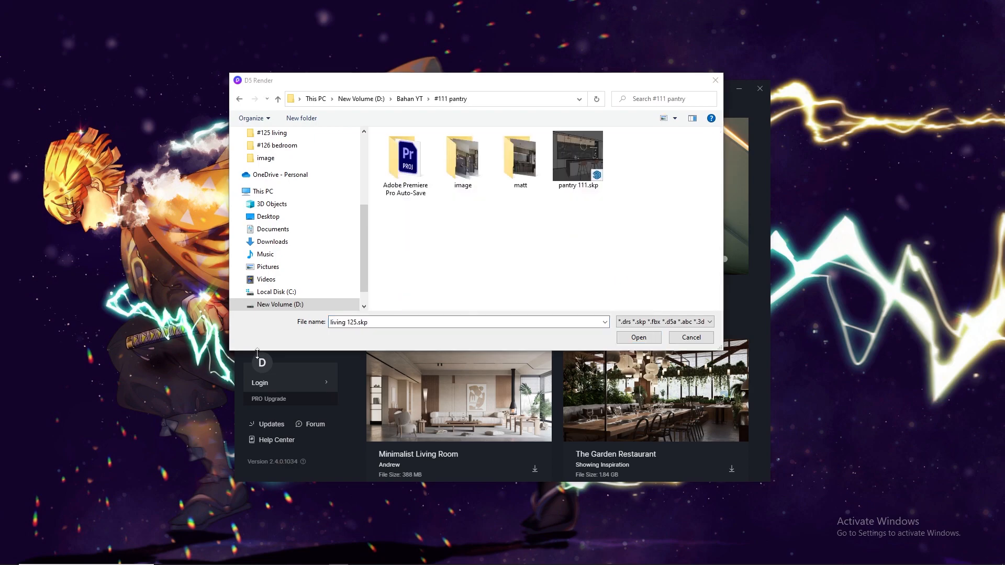
pyautogui.doubleClick(577, 171)
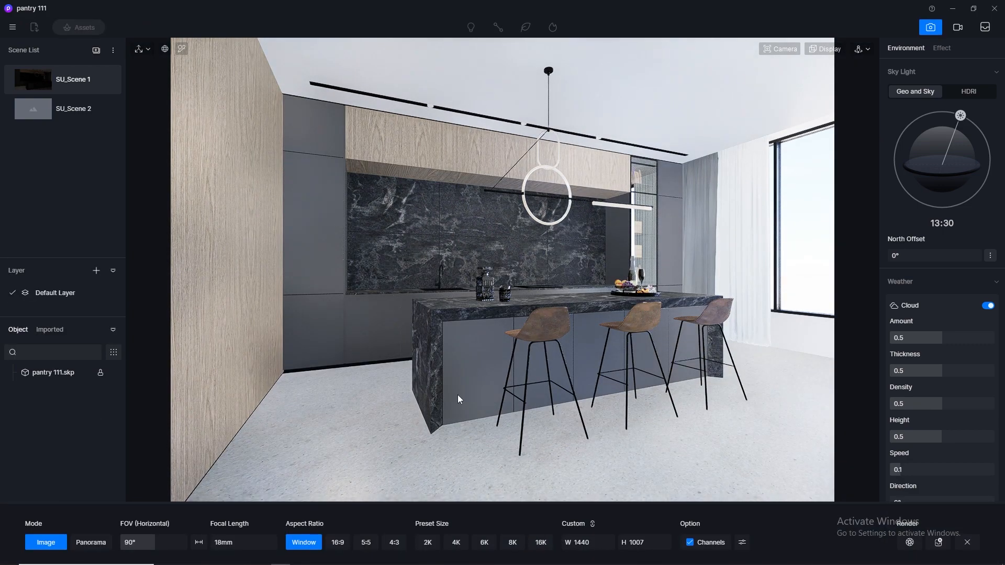
# Set the image output size to the 4K preset and the camera's field of view to 80°.
pyautogui.click(461, 543)
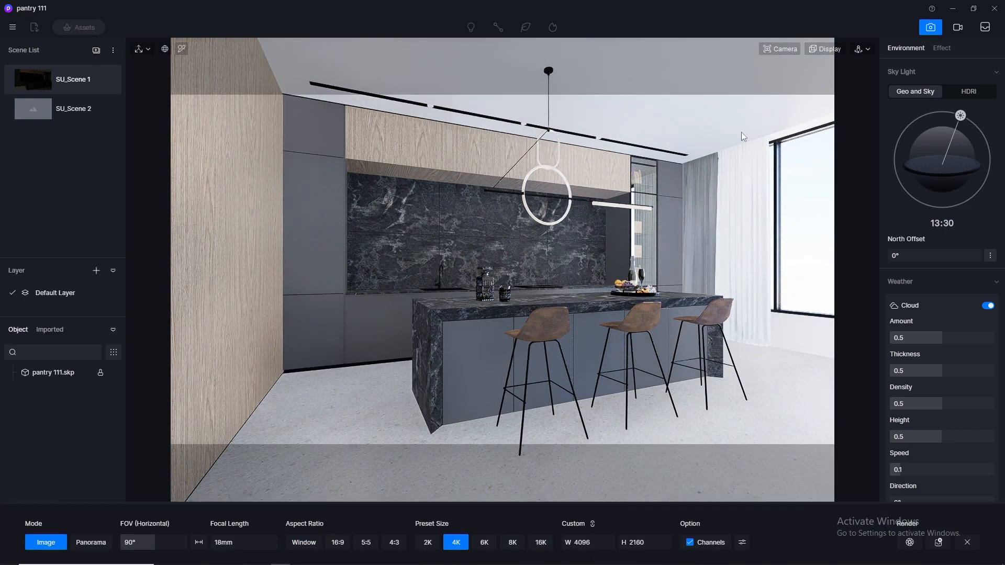
pyautogui.click(780, 49)
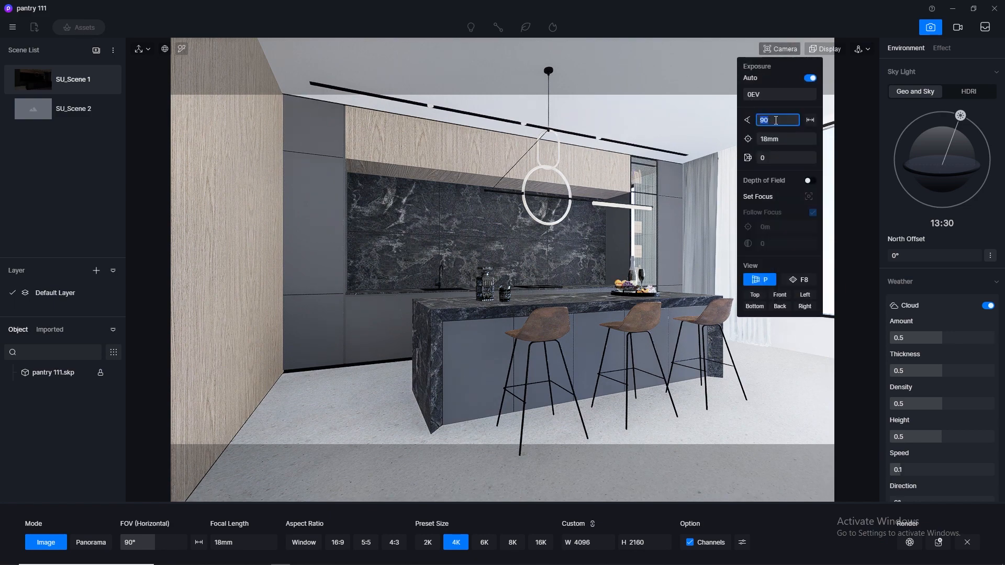
pyautogui.click(776, 120)
pyautogui.write('80')
pyautogui.press('Return')
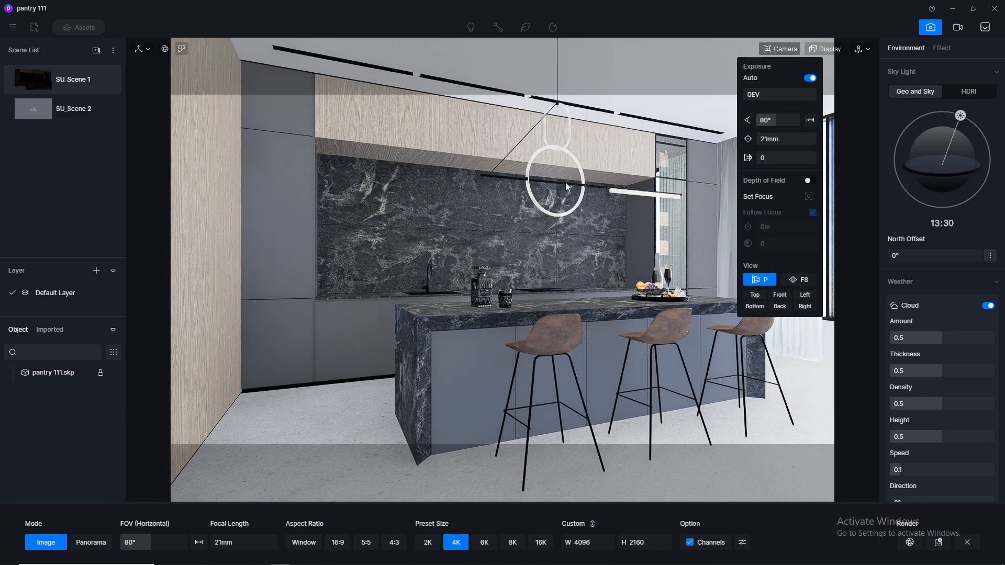
# Change the viewport navigation mode from Orbit to Fly.
pyautogui.click(867, 51)
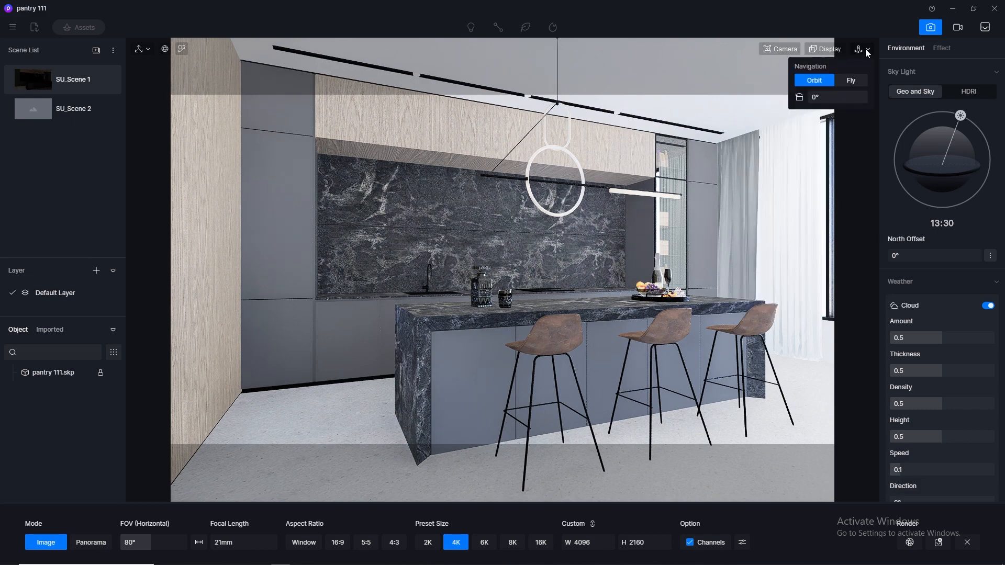
pyautogui.click(857, 82)
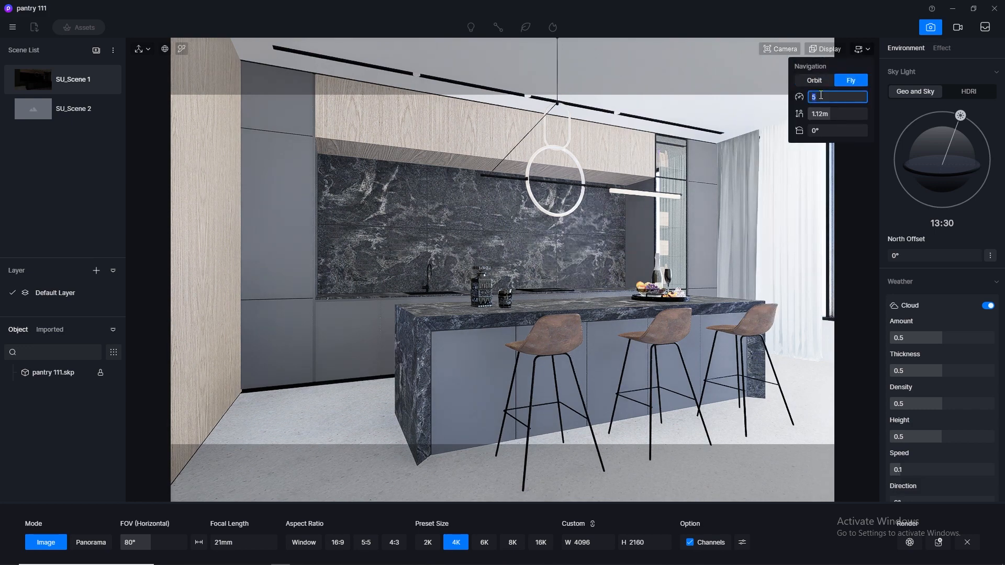
pyautogui.click(870, 50)
# Set the camera's clipping value to 34.5 so the view cuts through the wall in front of the pantry.
pyautogui.scroll(-3, 672, 109)
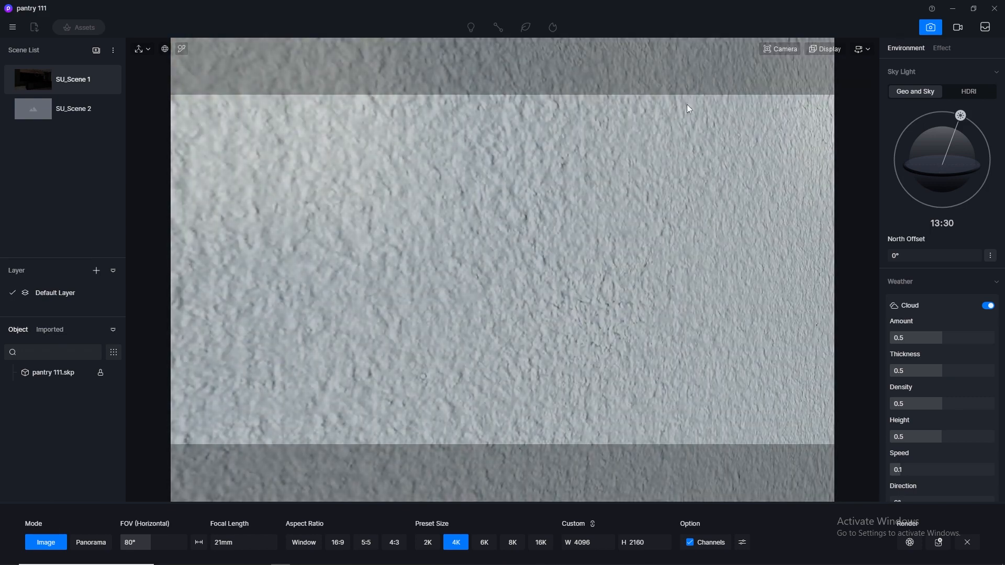
pyautogui.click(780, 48)
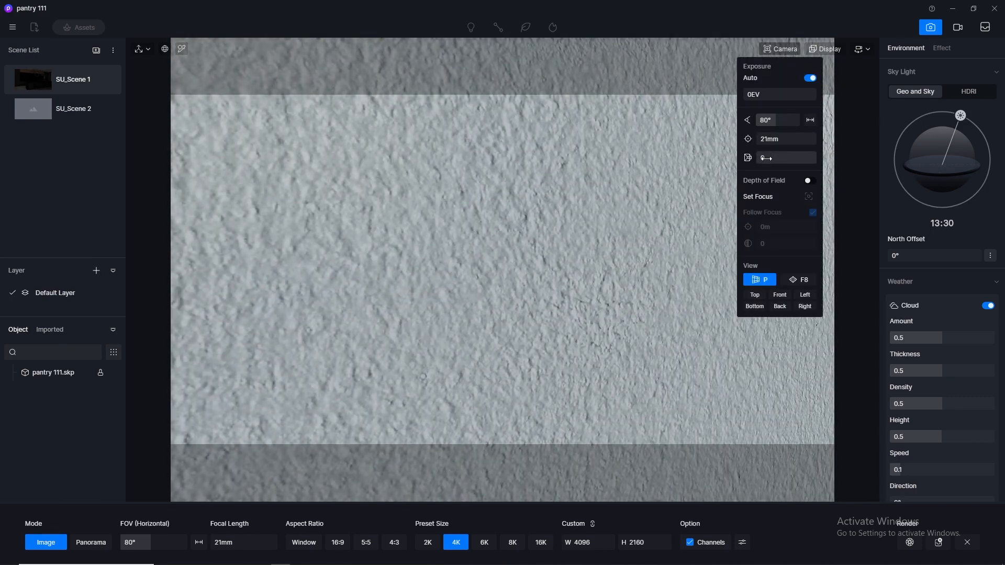
pyautogui.moveTo(766, 158)
pyautogui.mouseDown()
pyautogui.moveTo(751, 160)
pyautogui.moveTo(769, 158)
pyautogui.moveTo(759, 158)
pyautogui.mouseUp()
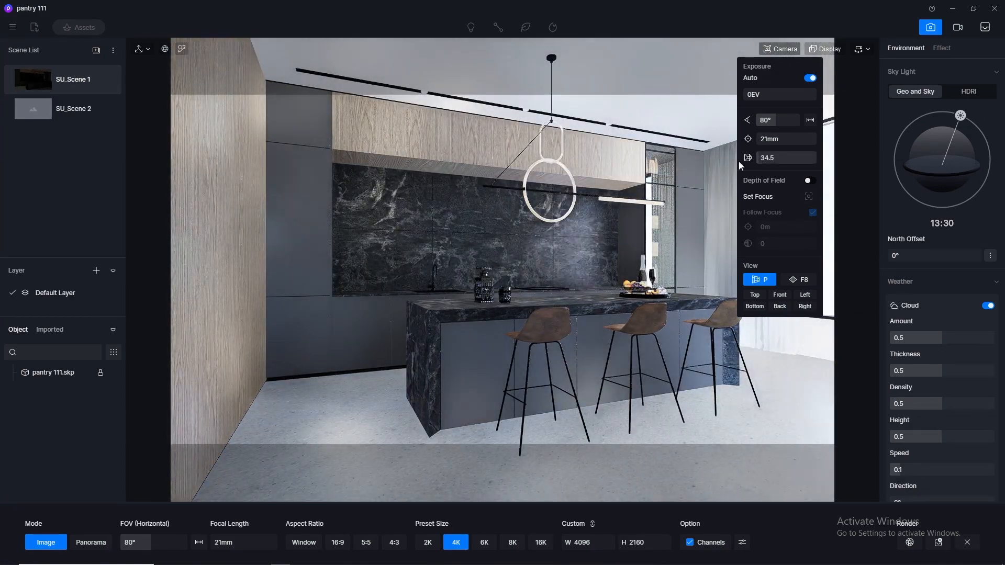
# Reposition the camera to frame the wood wall, the whole island and the window, and update SU_Scene 1 with this view.
pyautogui.scroll(-5, 578, 184)
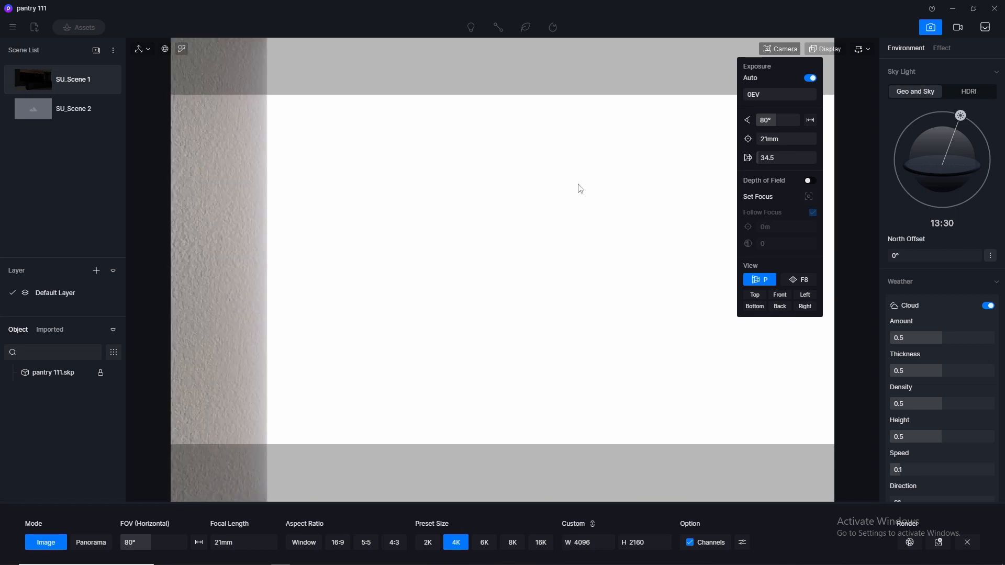
pyautogui.scroll(5, 580, 188)
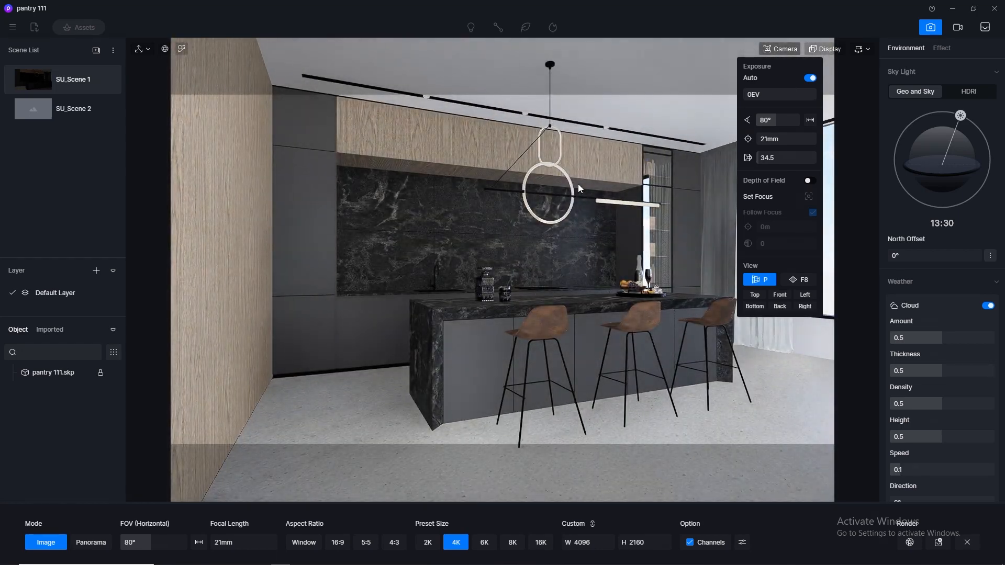
pyautogui.press('d')
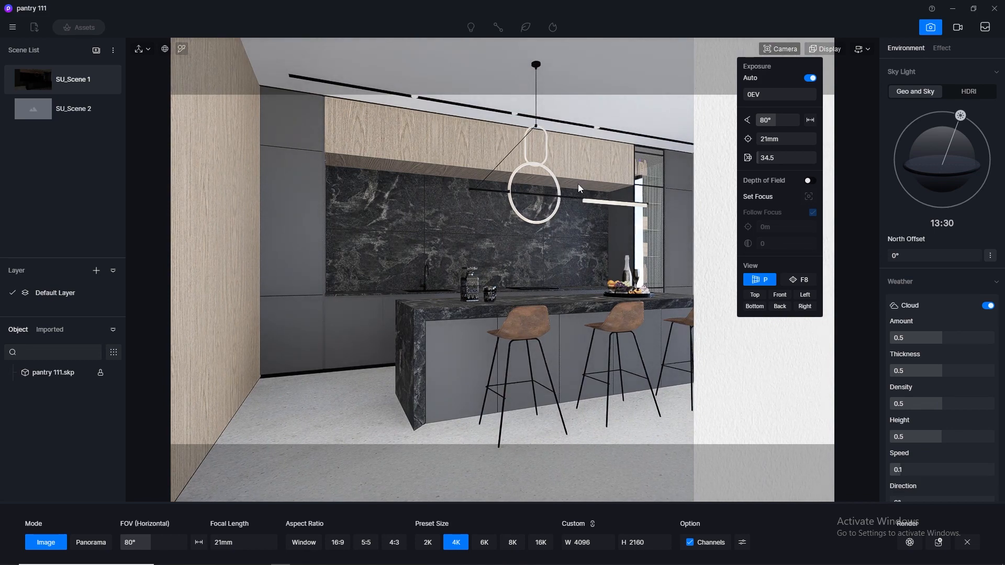
pyautogui.press('d')
pyautogui.press('a')
pyautogui.press('d')
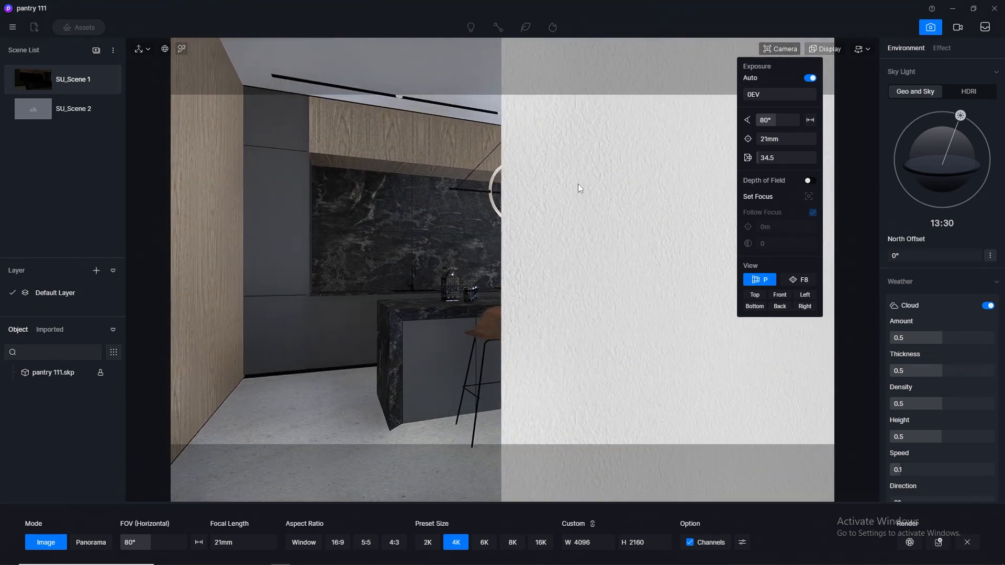
pyautogui.press('a')
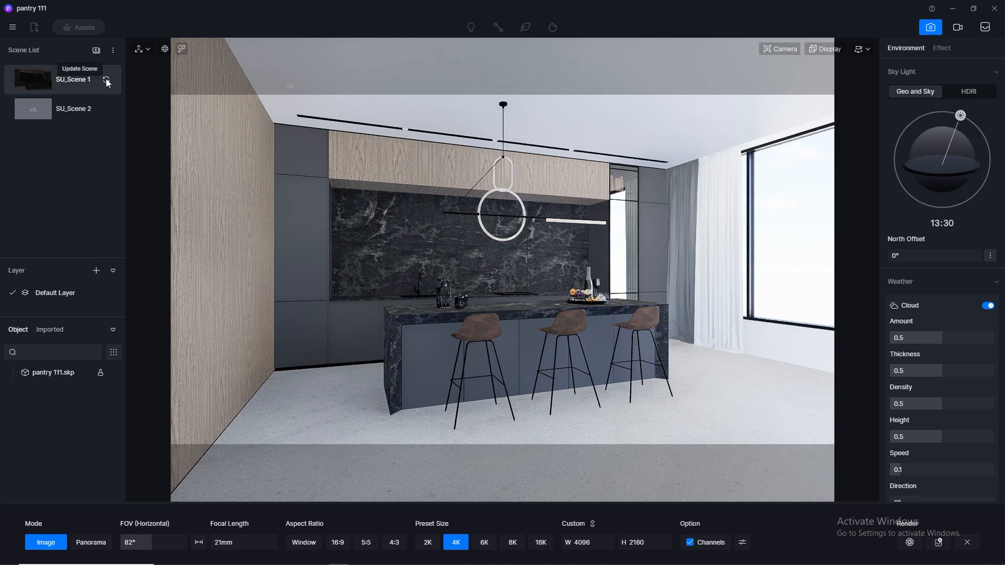
pyautogui.click(107, 81)
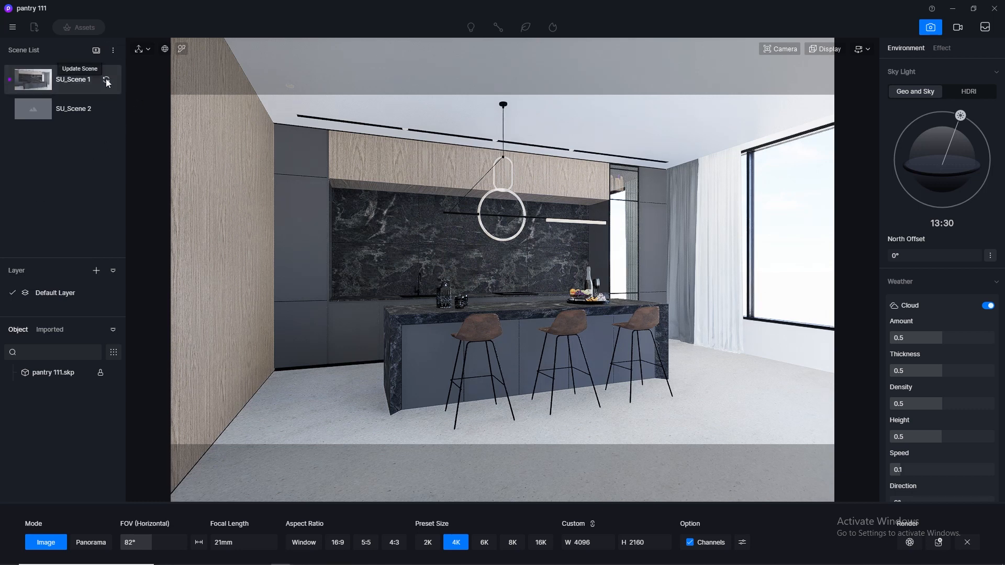
# Save the project with the updated scene.
pyautogui.click(15, 30)
pyautogui.moveTo(34, 47)
pyautogui.click(150, 109)
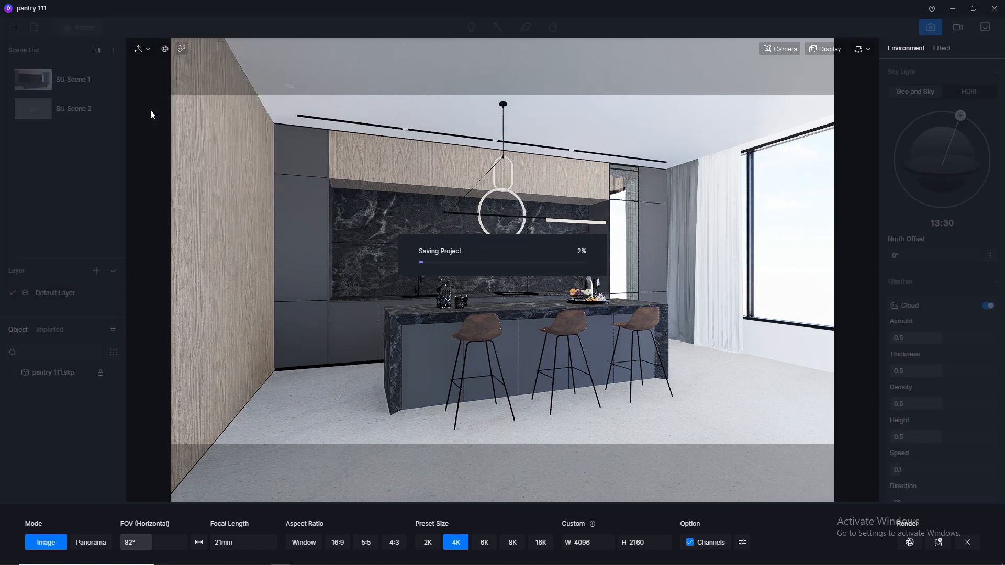
pyautogui.click(13, 28)
pyautogui.moveTo(46, 49)
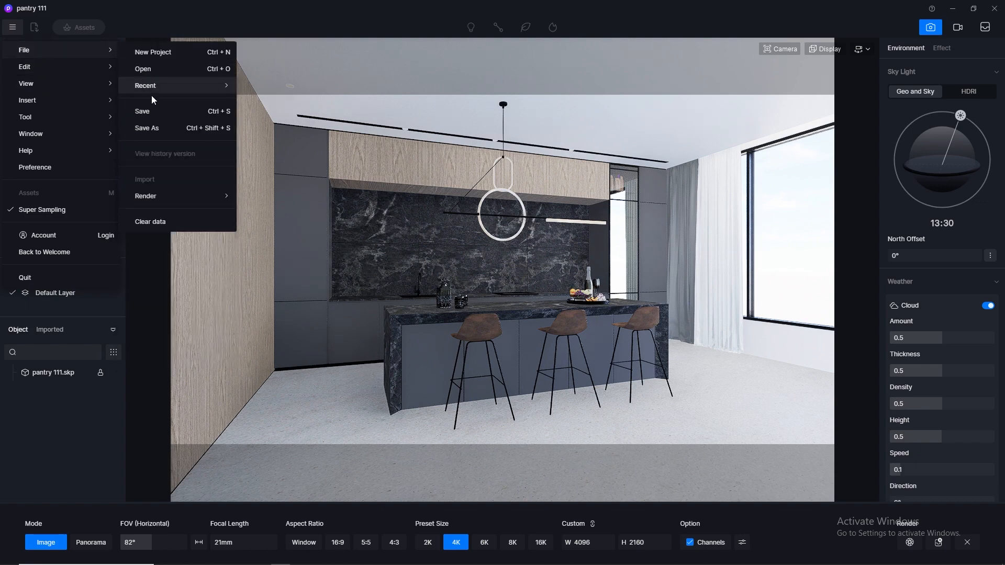
pyautogui.click(153, 112)
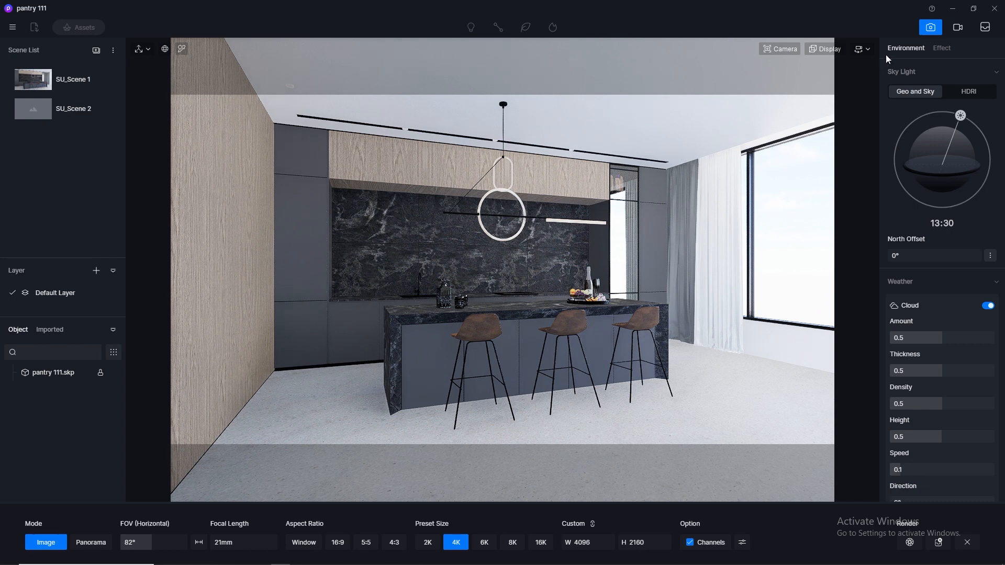
# Raise the camera height slightly and update SU_Scene 1 with the adjusted view.
pyautogui.press('e')
pyautogui.press('e')
pyautogui.press('e')
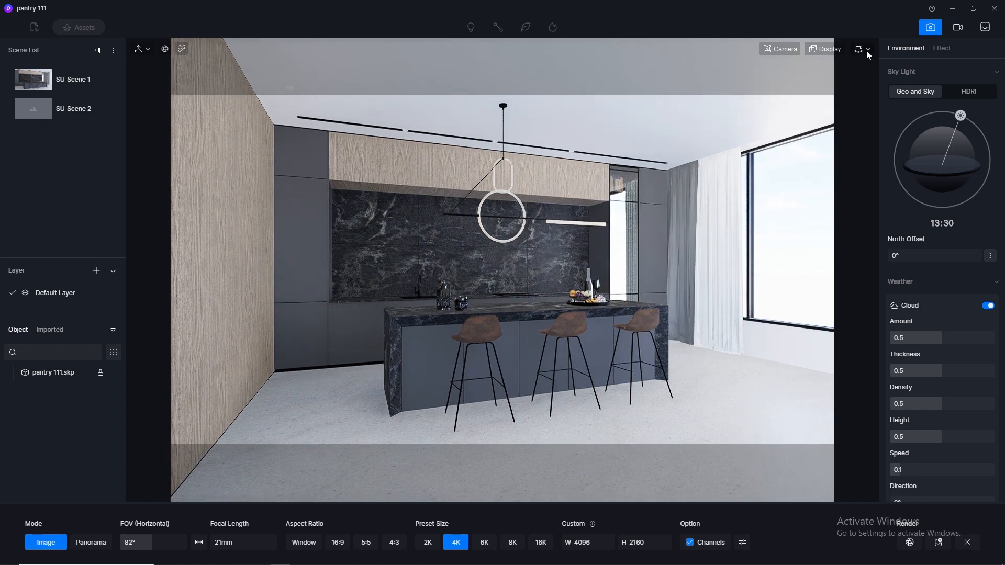
pyautogui.press('q')
pyautogui.moveTo(106, 84)
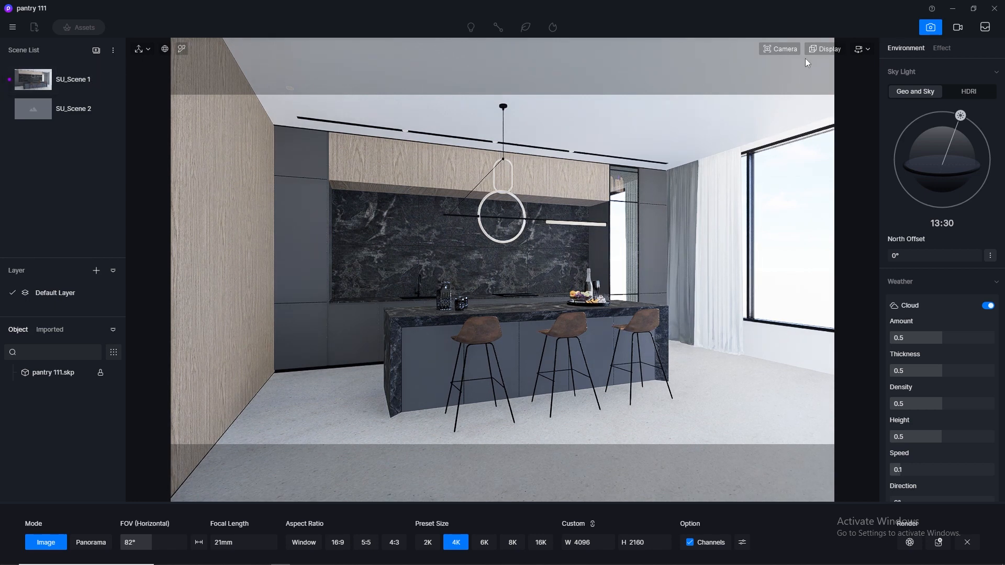
# Leave the image render mode and save the project again.
pyautogui.click(932, 28)
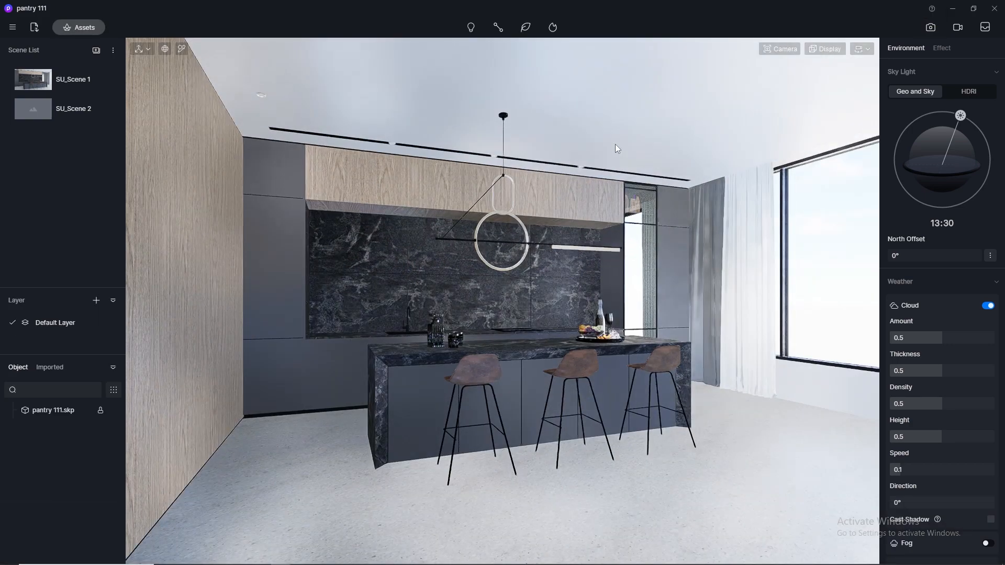
pyautogui.click(13, 27)
pyautogui.moveTo(52, 44)
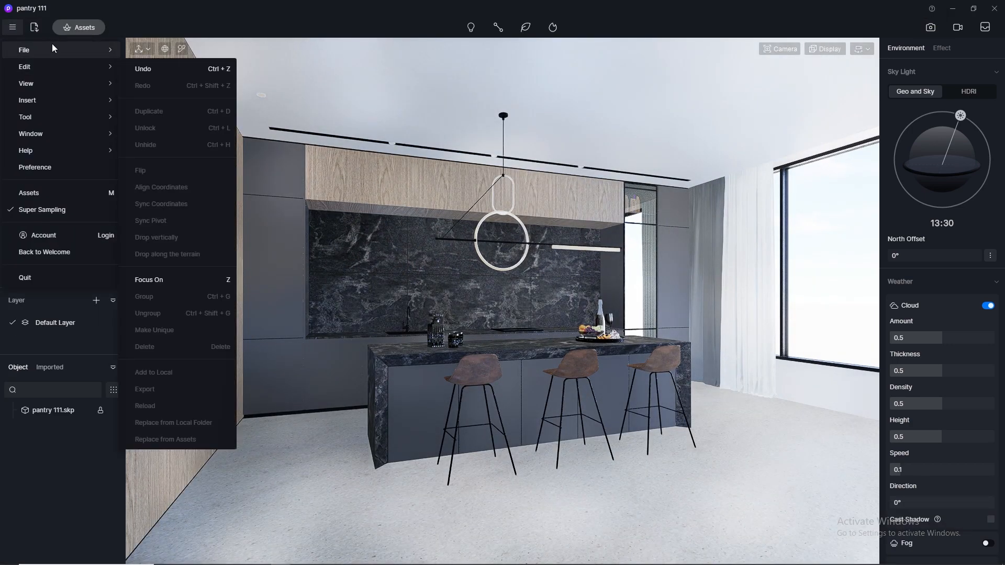
pyautogui.click(173, 107)
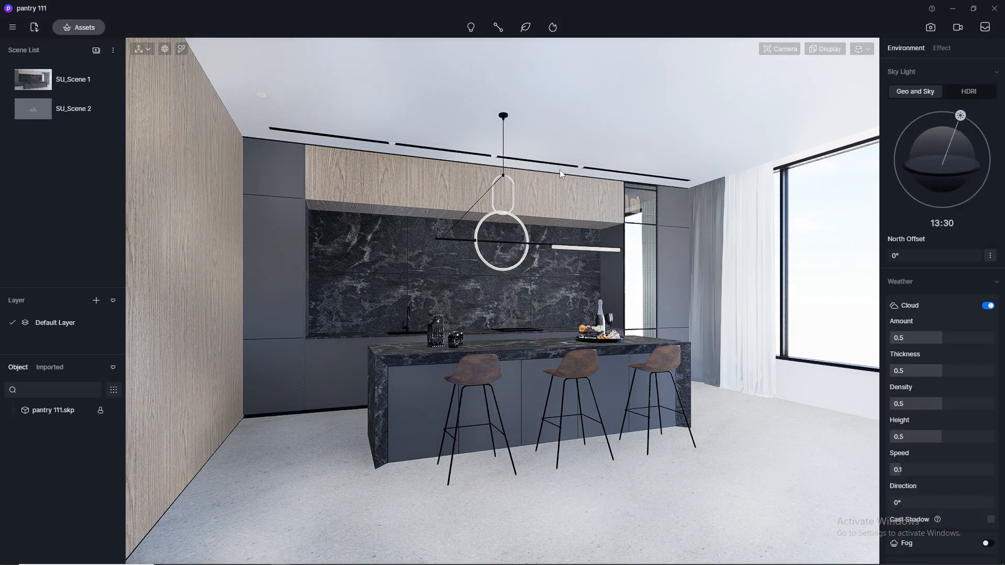
# Pick the floor's marble material and set its Normal to 0, Specular to 0.5 and Roughness to 0.2.
pyautogui.click(181, 49)
pyautogui.click(310, 478)
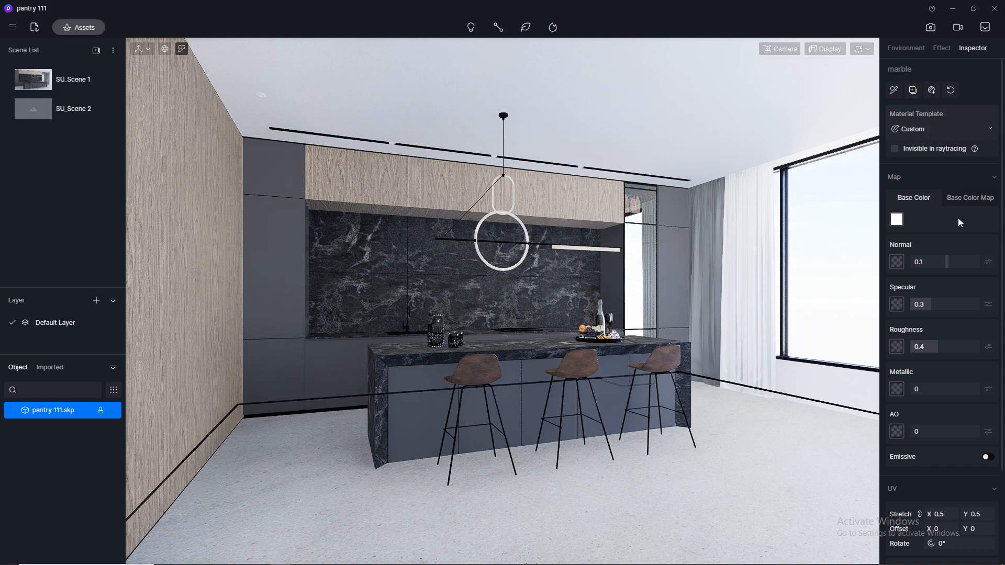
pyautogui.click(929, 262)
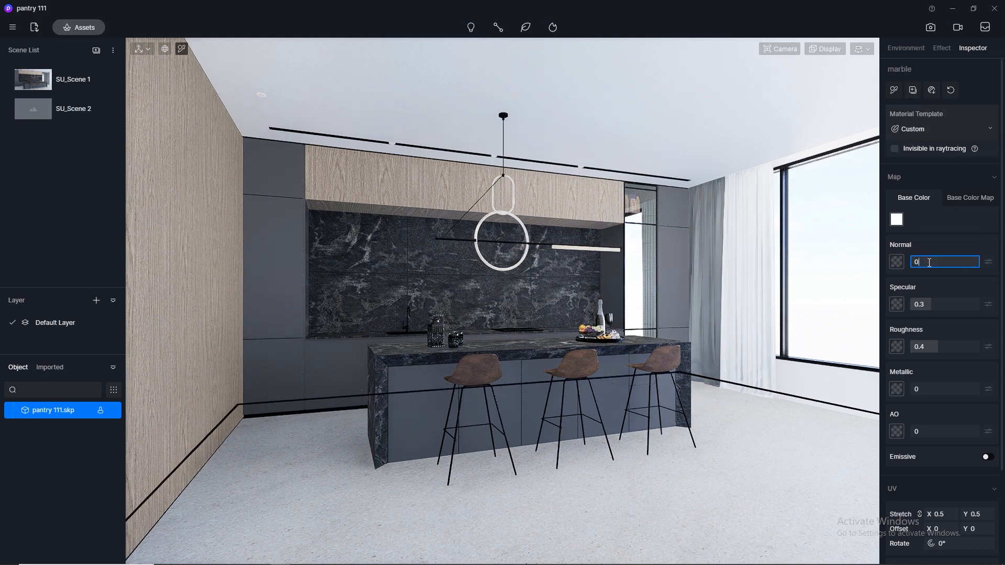
pyautogui.press('Return')
pyautogui.write('0')
pyautogui.press('Return')
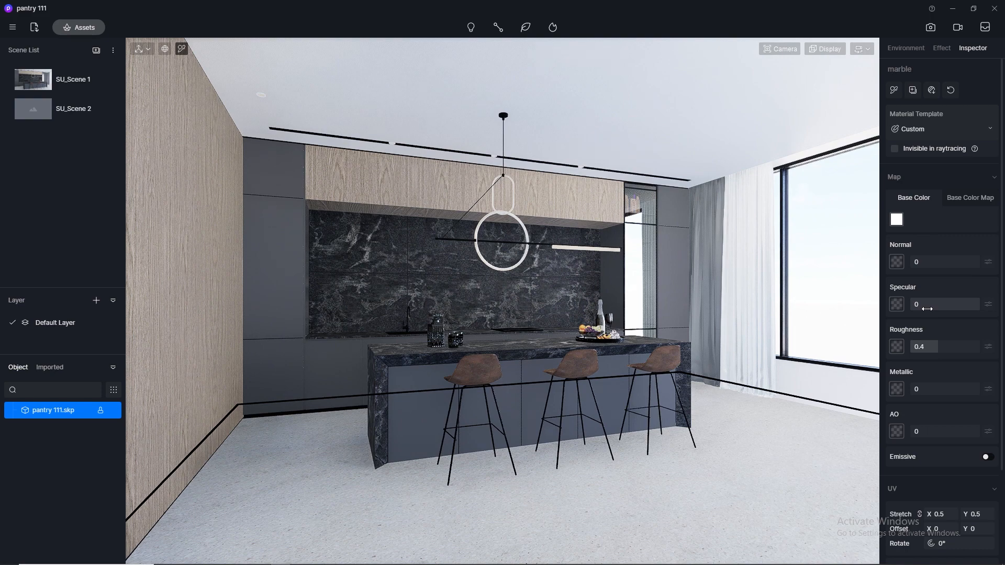
pyautogui.write('.5')
pyautogui.press('Return')
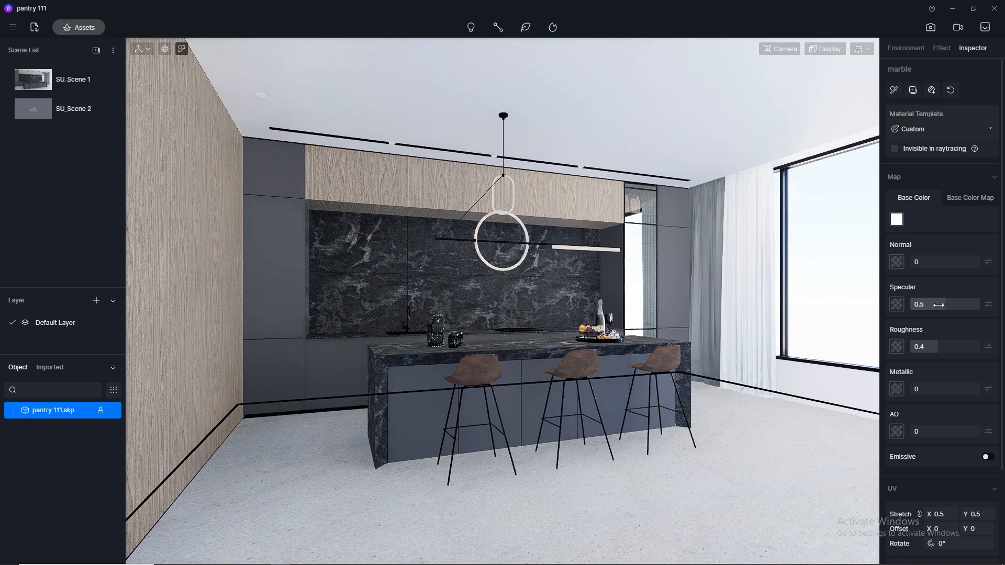
pyautogui.click(936, 347)
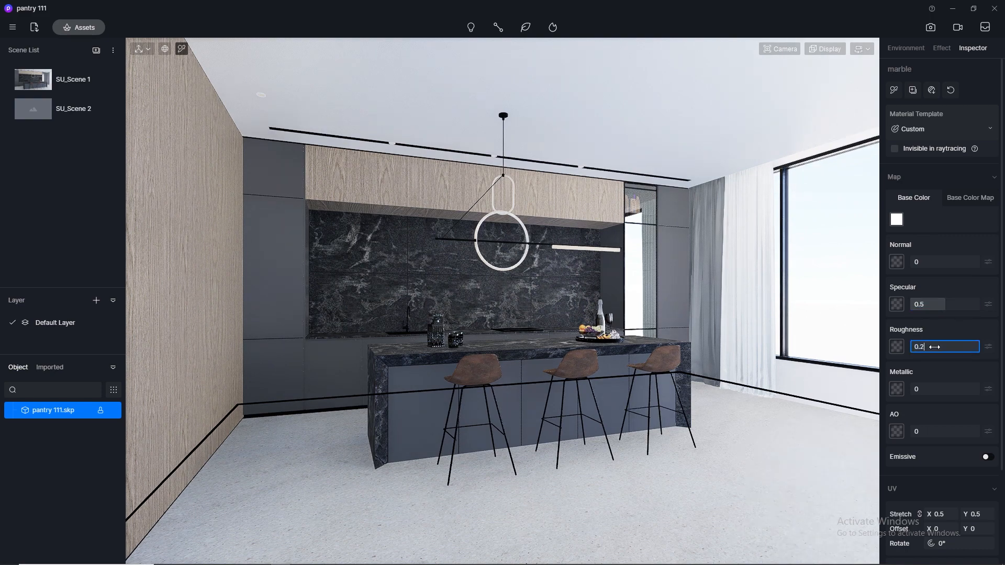
pyautogui.press('Return')
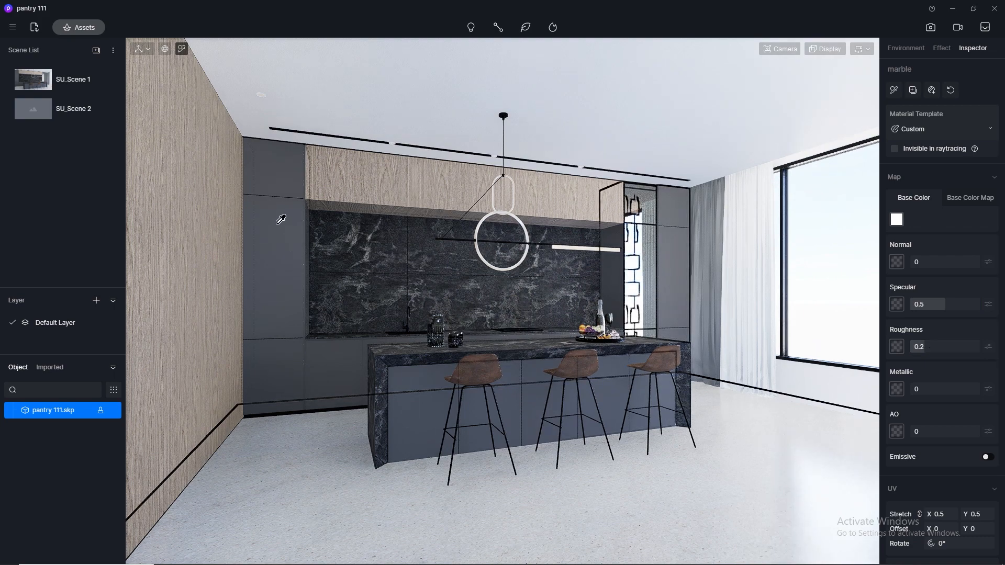
# Pick the wood wall's veneer material and copy its base color map into the Normal map slot.
pyautogui.click(171, 257)
pyautogui.click(971, 198)
pyautogui.rightClick(898, 220)
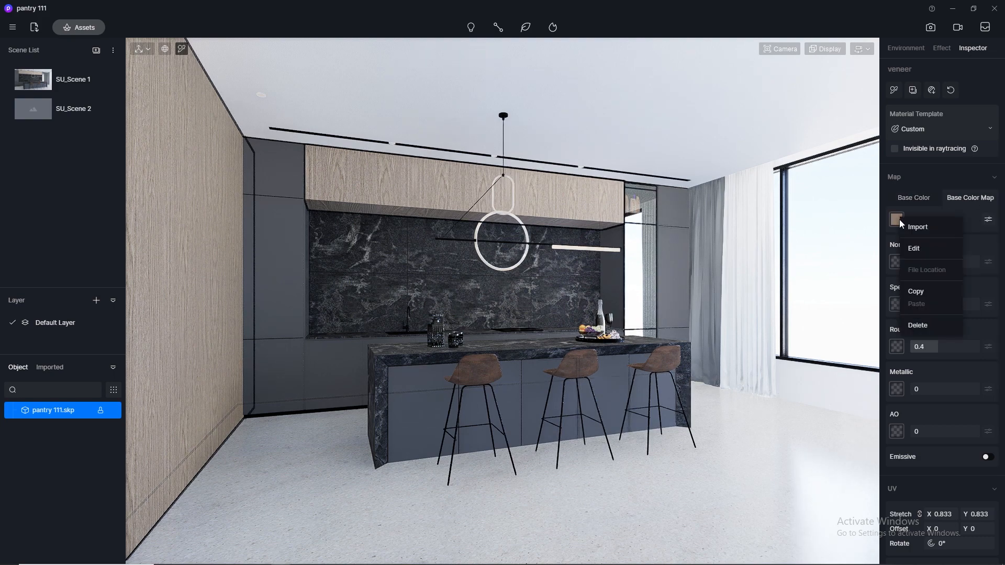
pyautogui.click(921, 293)
pyautogui.rightClick(897, 262)
pyautogui.click(913, 346)
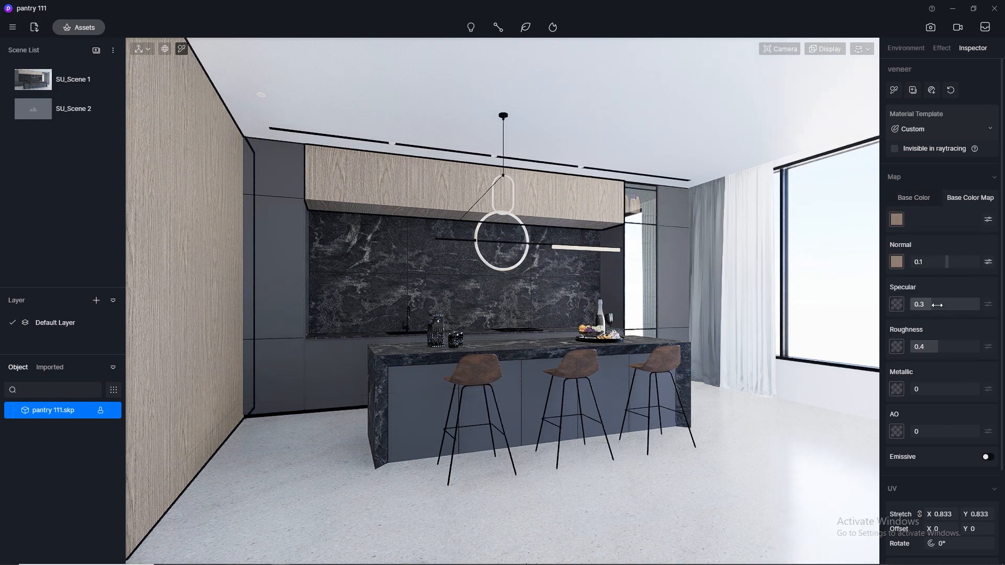
# Set the veneer material's Specular to 0.5 and Roughness to 0.3.
pyautogui.click(938, 304)
pyautogui.write('0.5')
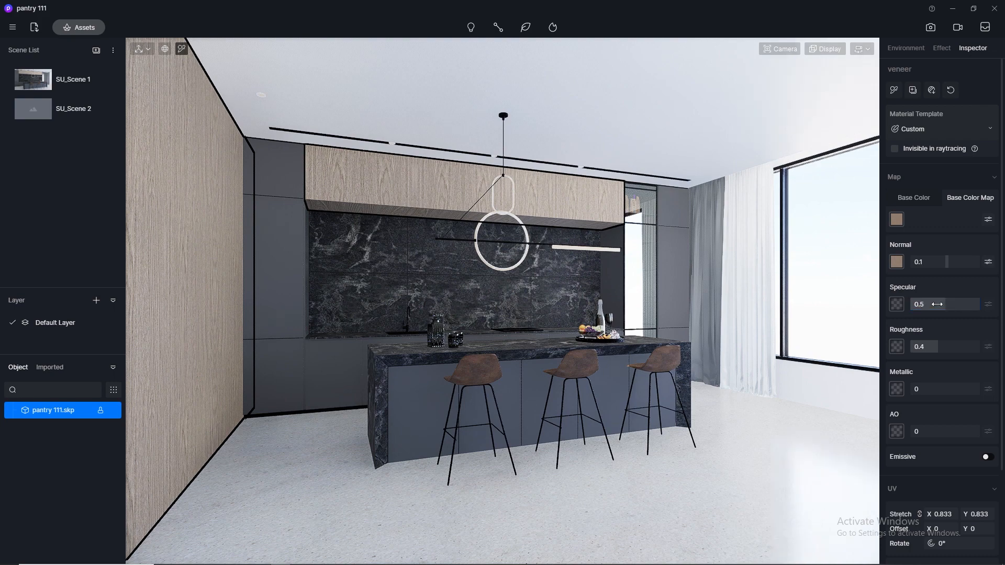
pyautogui.click(934, 347)
pyautogui.press('Return')
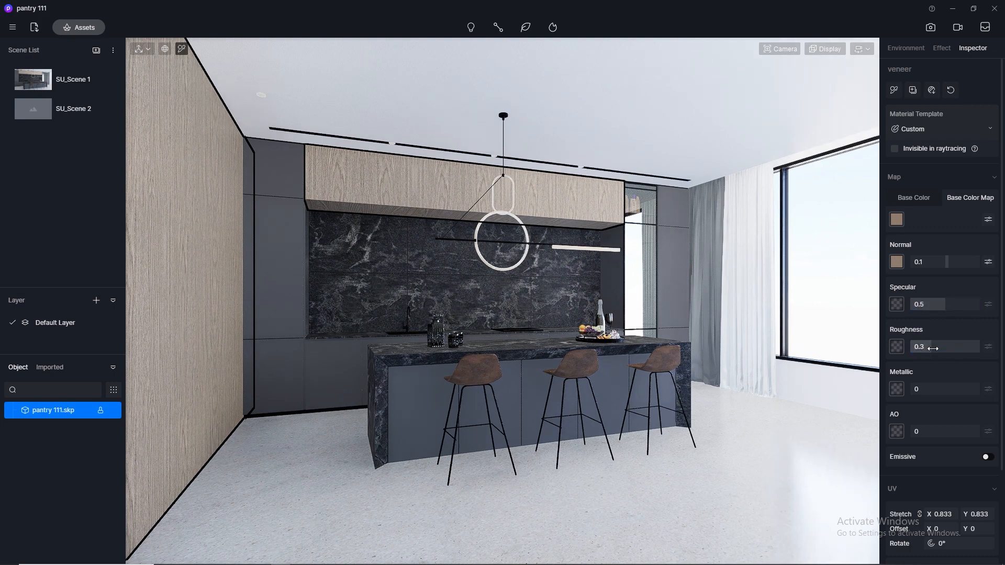
# Pick the cabinets' dark grey material and set its Specular to 0.5 and Roughness to 0.3.
pyautogui.click(273, 261)
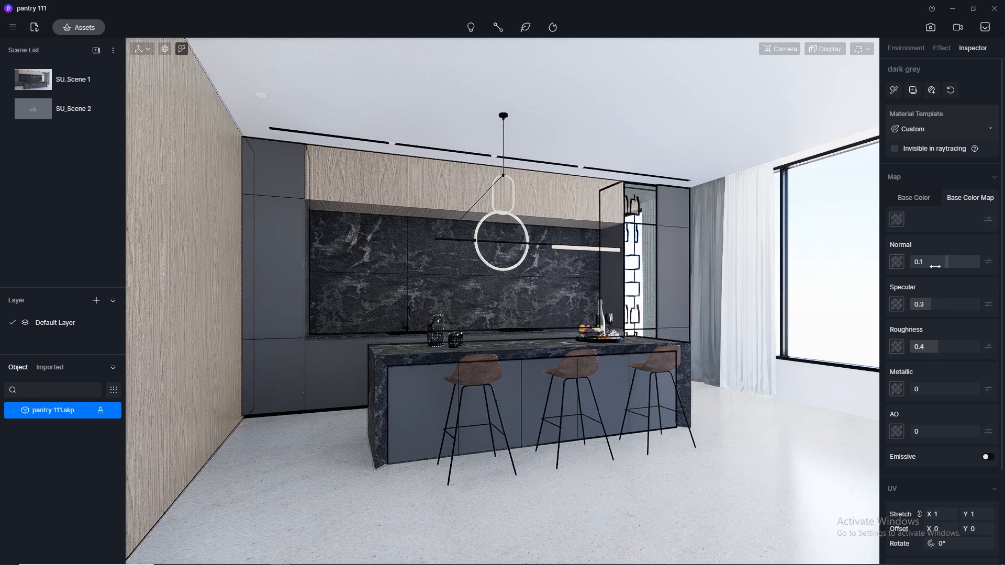
pyautogui.click(933, 303)
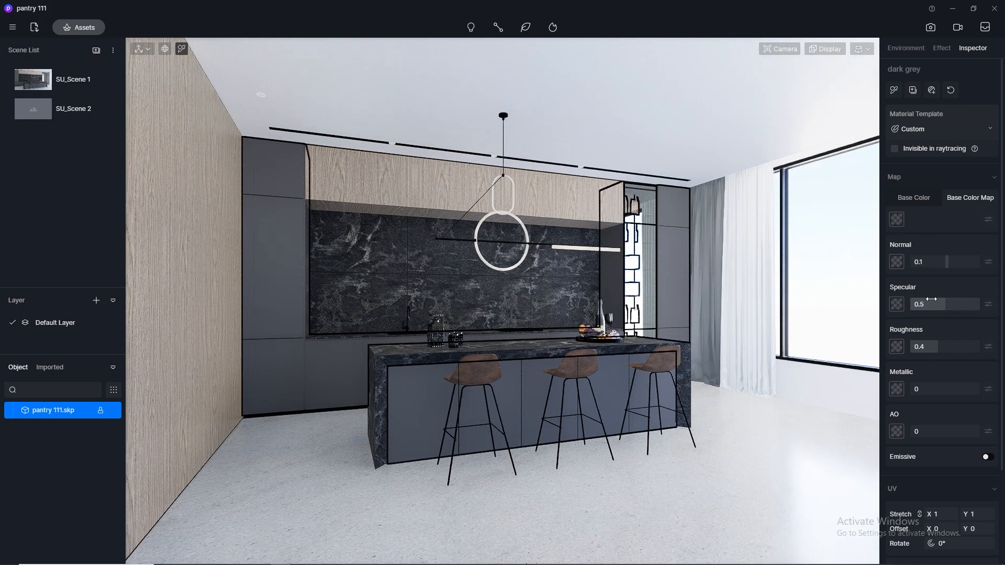
pyautogui.press('Return')
pyautogui.press('Return')
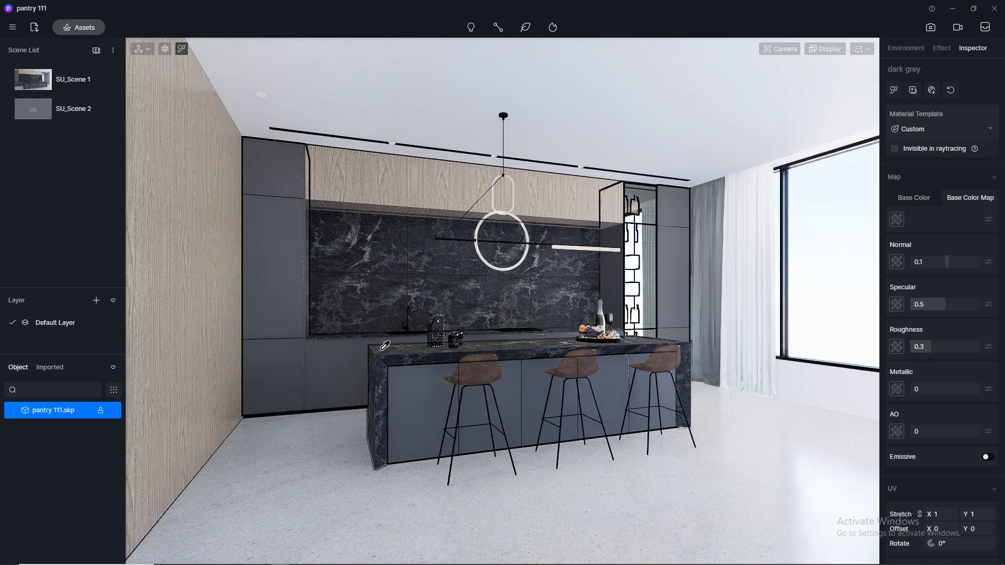
# Pick the backsplash's marble 2 material and set its Normal to 0, Specular to 0.5 and Roughness to 0.2.
pyautogui.click(384, 276)
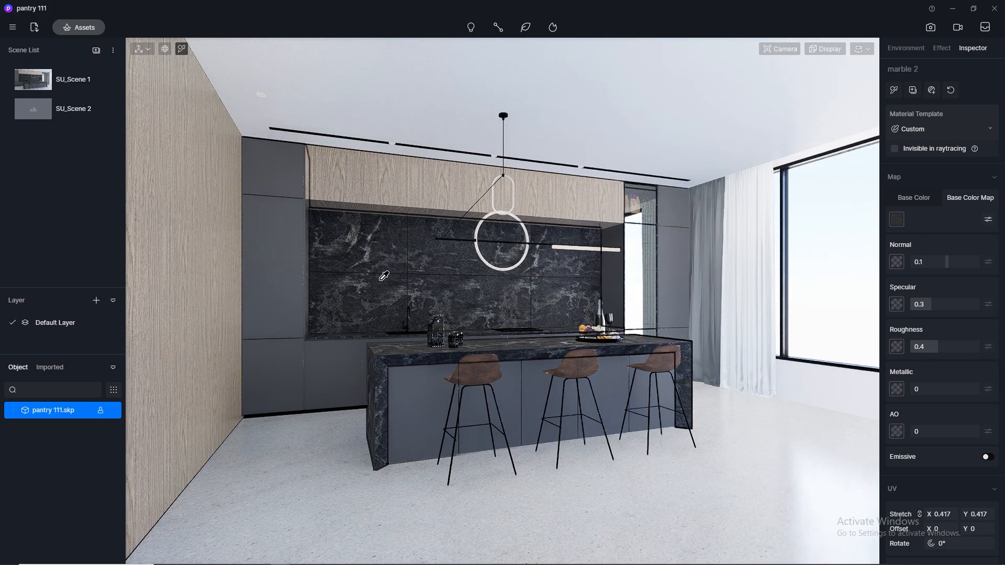
pyautogui.click(950, 263)
pyautogui.click(932, 303)
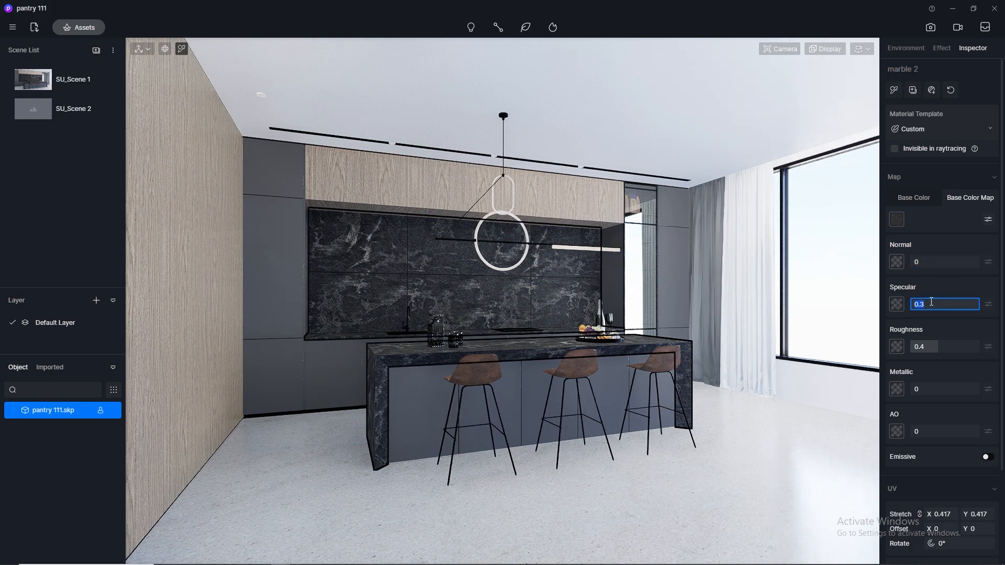
pyautogui.write('0.5')
pyautogui.press('Return')
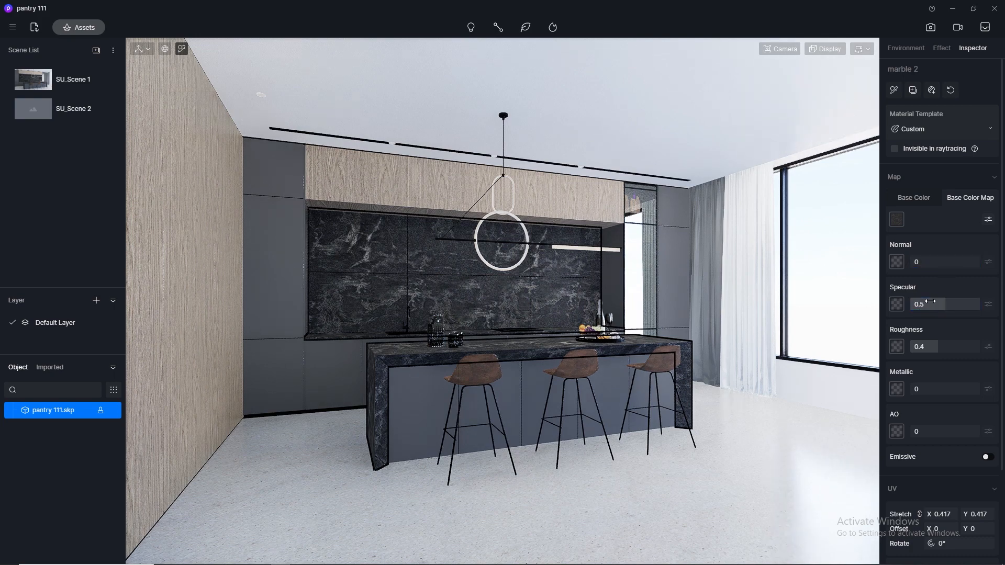
pyautogui.click(935, 348)
pyautogui.write('0.2')
pyautogui.press('Return')
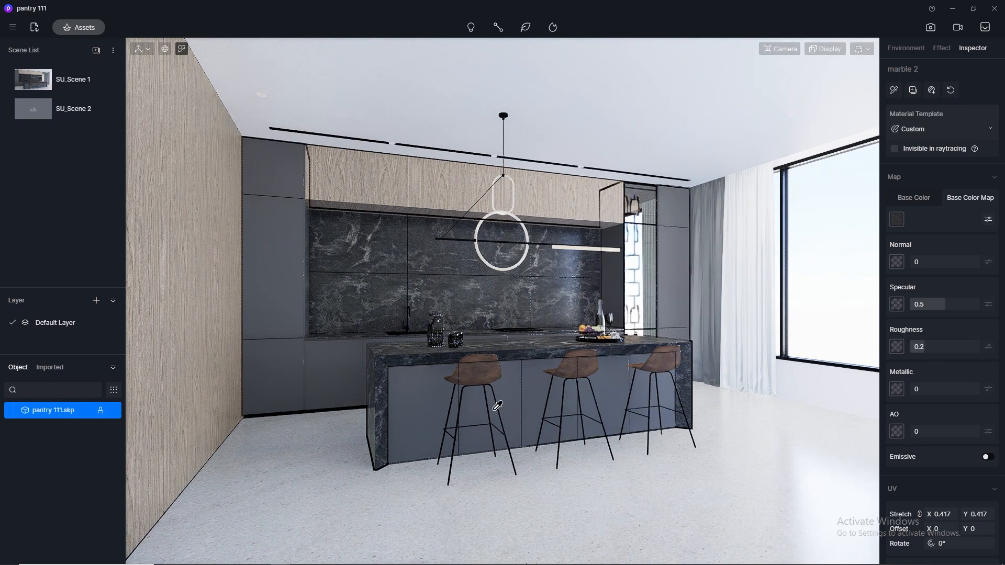
# Pick the bar stools' black leg material and set its Specular to 0.5 and Roughness to 0.3.
pyautogui.click(463, 414)
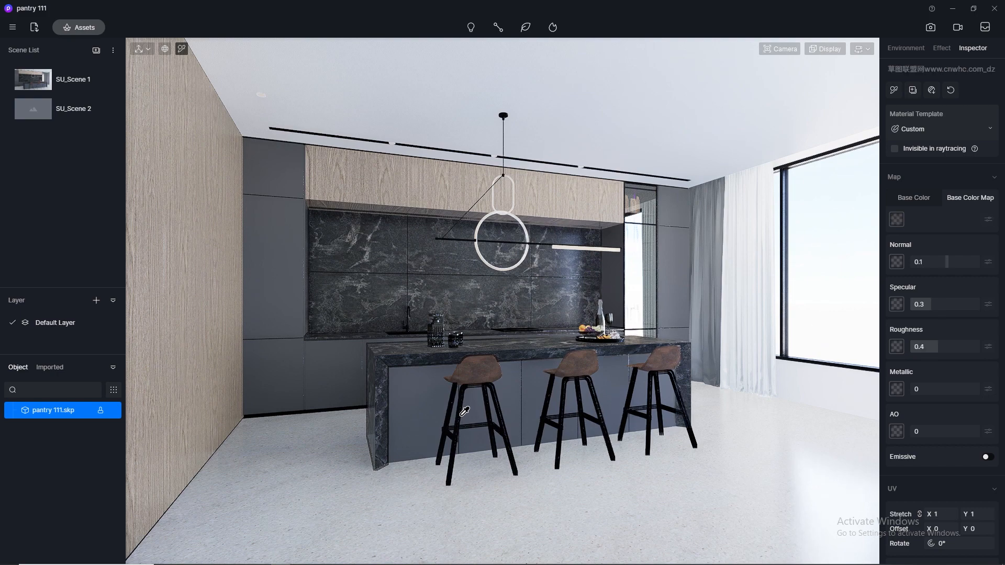
pyautogui.click(916, 201)
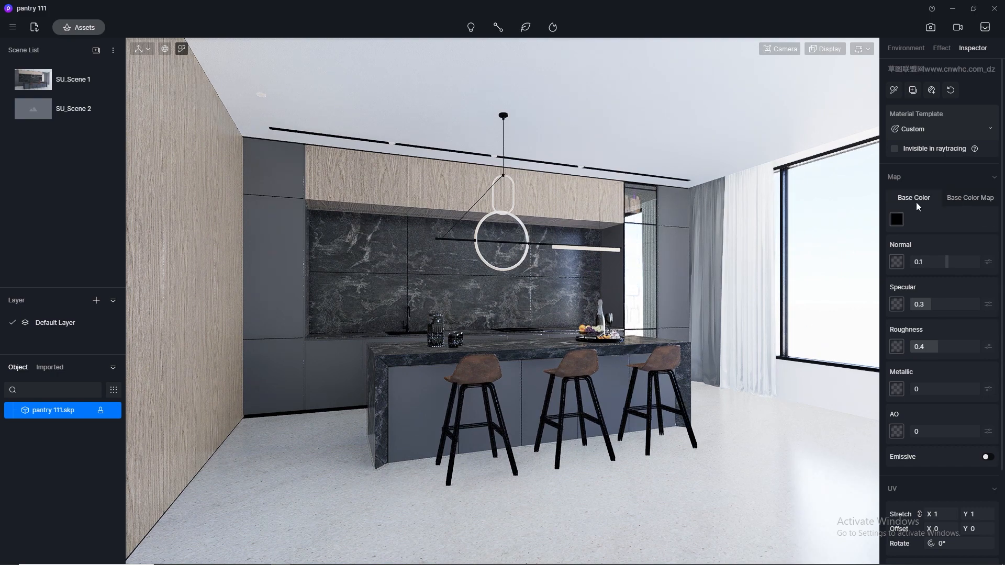
pyautogui.press('Return')
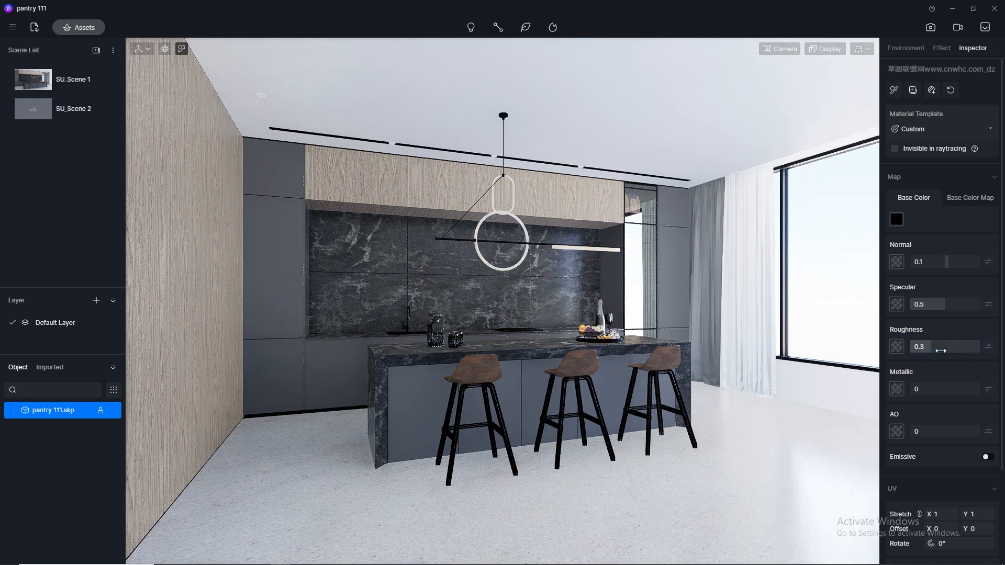
pyautogui.press('Return')
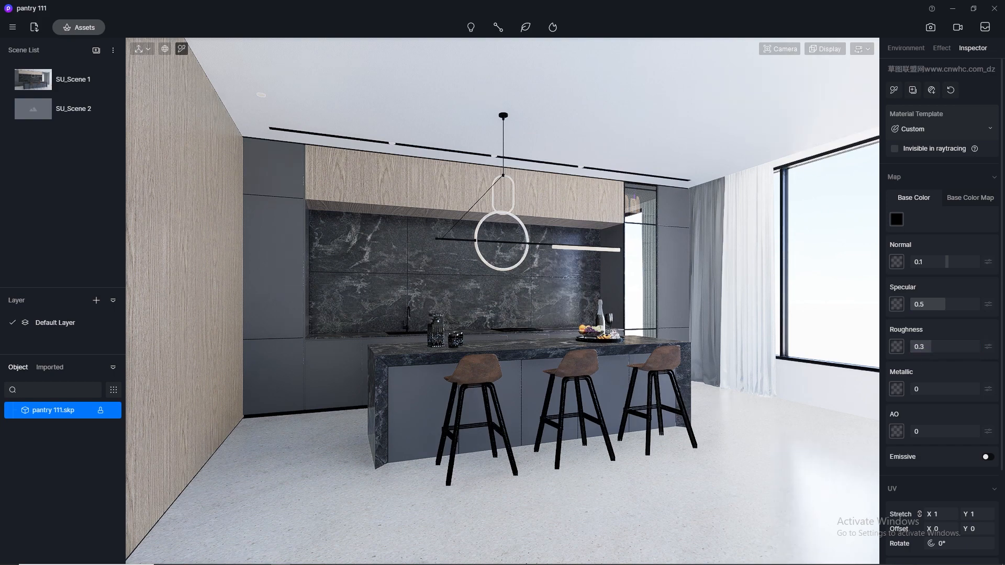
# Pick the window frame's black doff material and set its Specular to 0.5 and Roughness to 0.35.
pyautogui.click(817, 358)
pyautogui.click(929, 303)
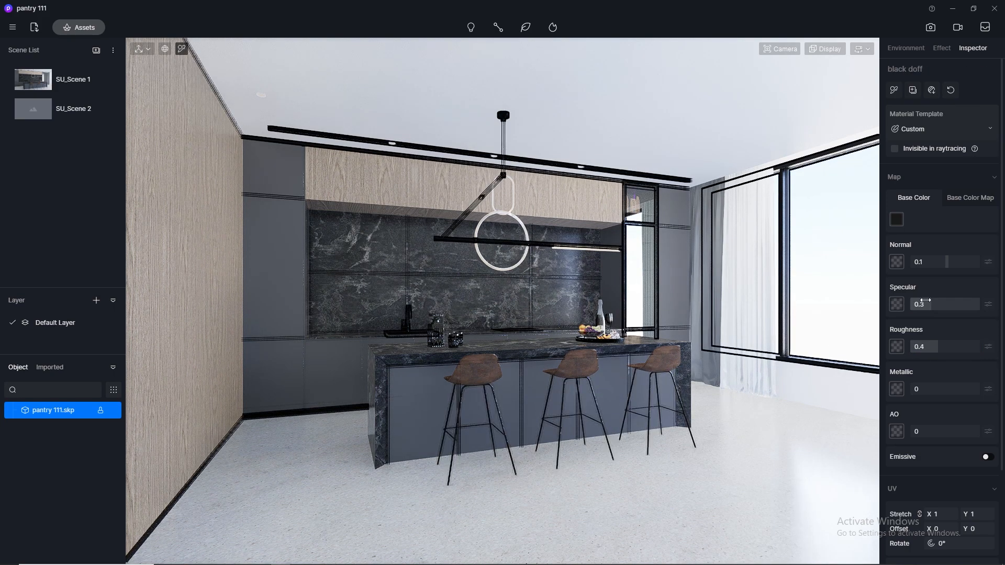
pyautogui.write('0.5')
pyautogui.click(933, 346)
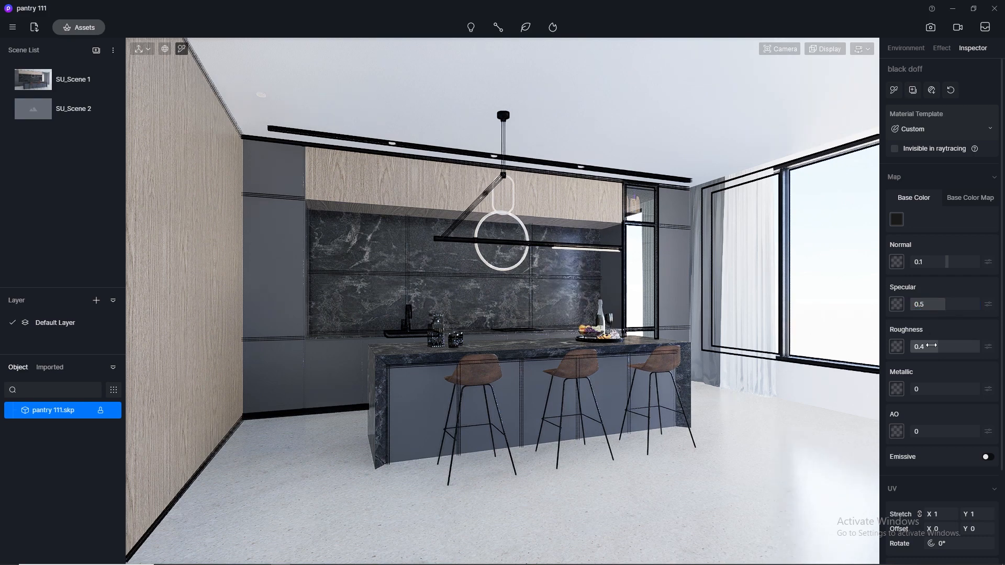
pyautogui.write('0')
pyautogui.press('Return')
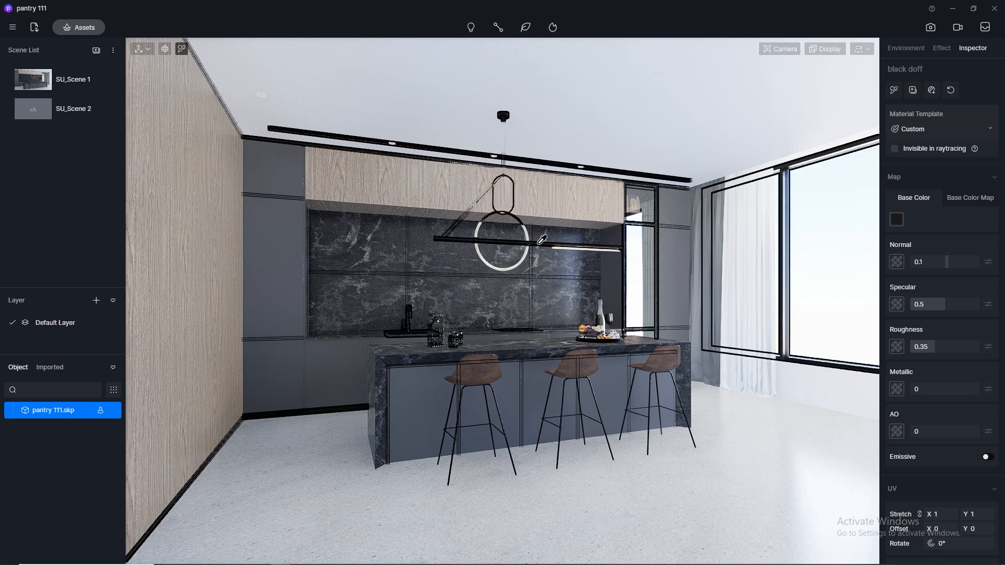
# Restore the SU_Scene 1 camera view and switch the viewport navigation mode to Orbit.
pyautogui.scroll(1, 478, 229)
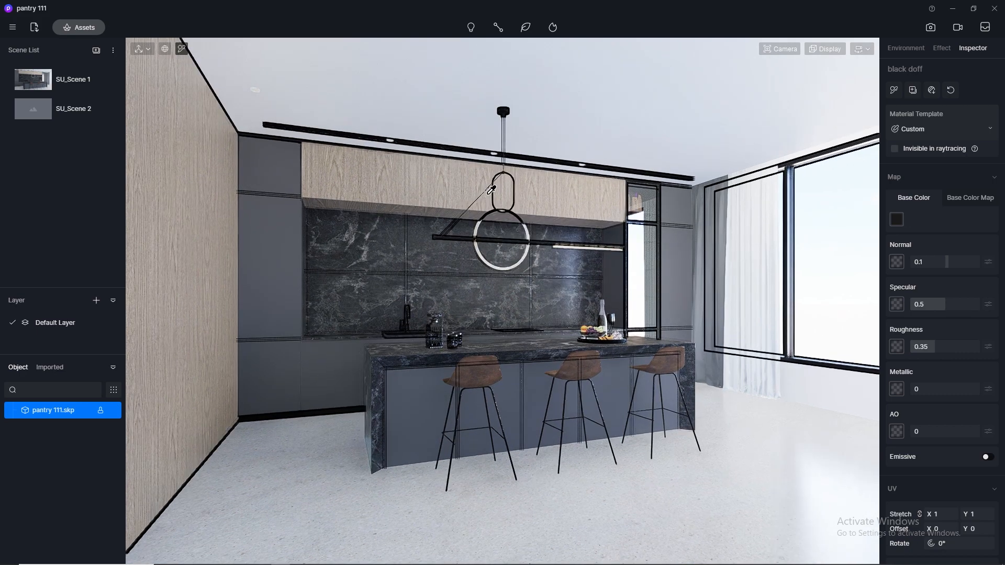
pyautogui.scroll(1, 503, 179)
pyautogui.click(57, 90)
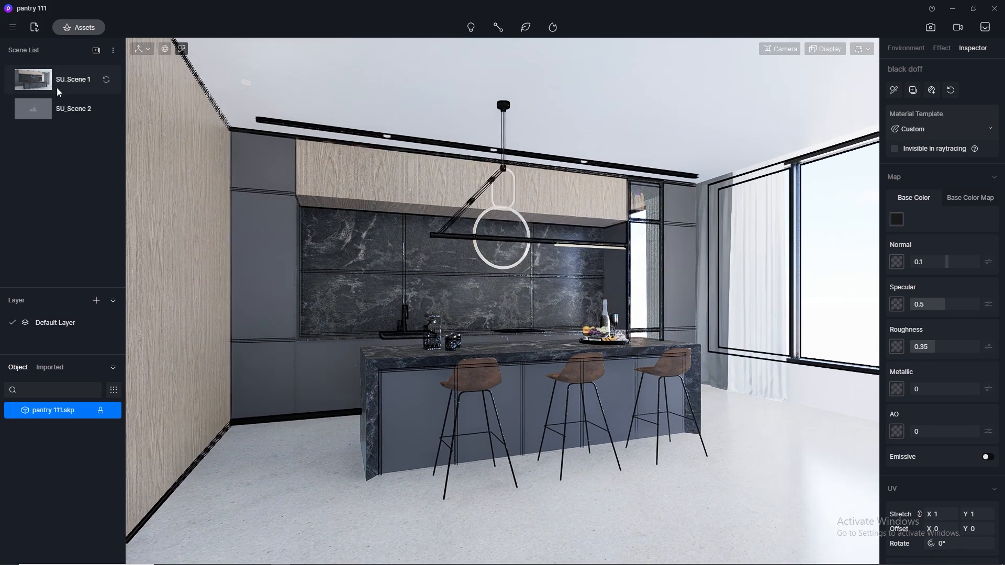
pyautogui.click(863, 49)
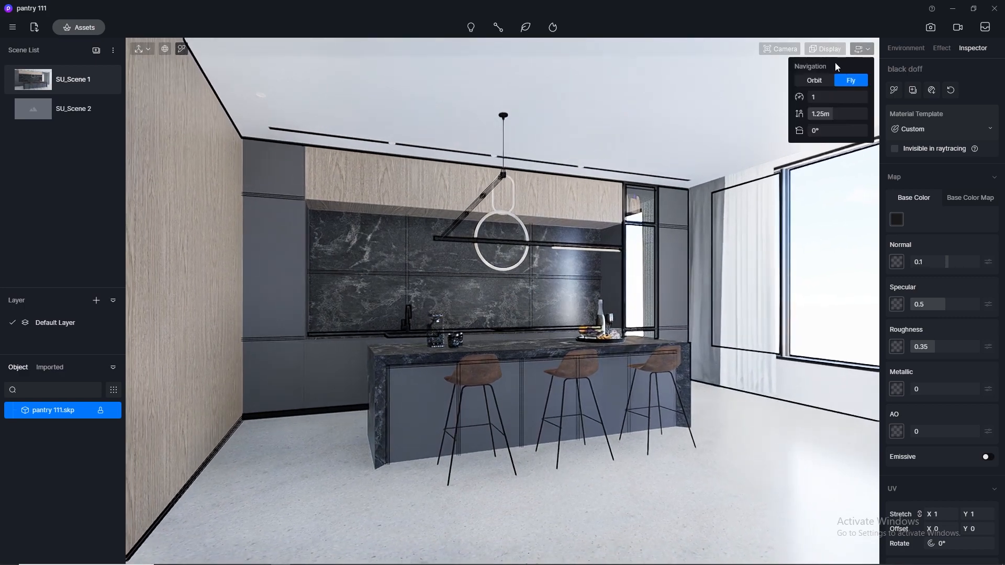
pyautogui.click(822, 80)
# Reduce the camera's clipping distance to 0 for close-up viewing around the pendant lamp.
pyautogui.scroll(5, 529, 202)
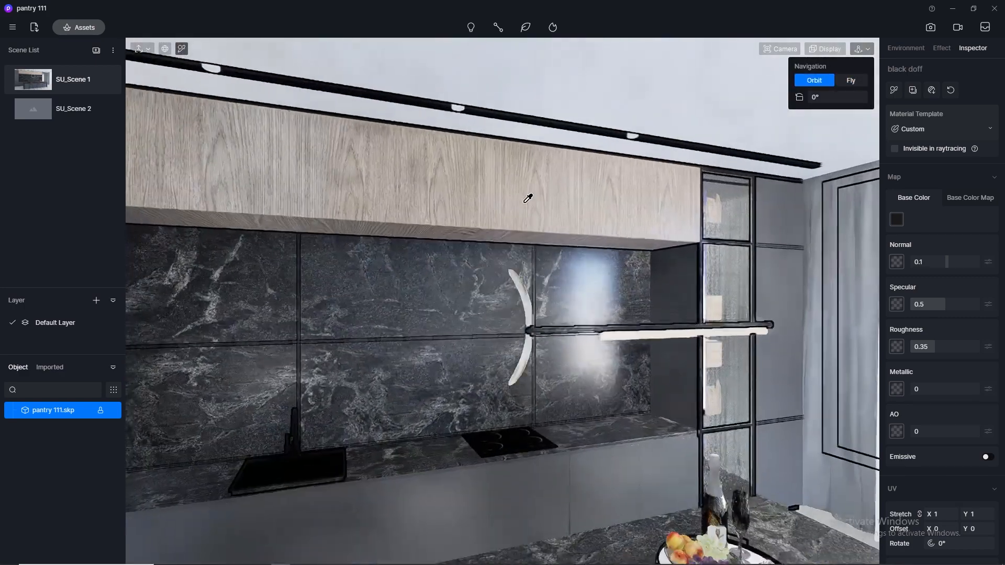
pyautogui.scroll(-2, 528, 209)
pyautogui.click(769, 48)
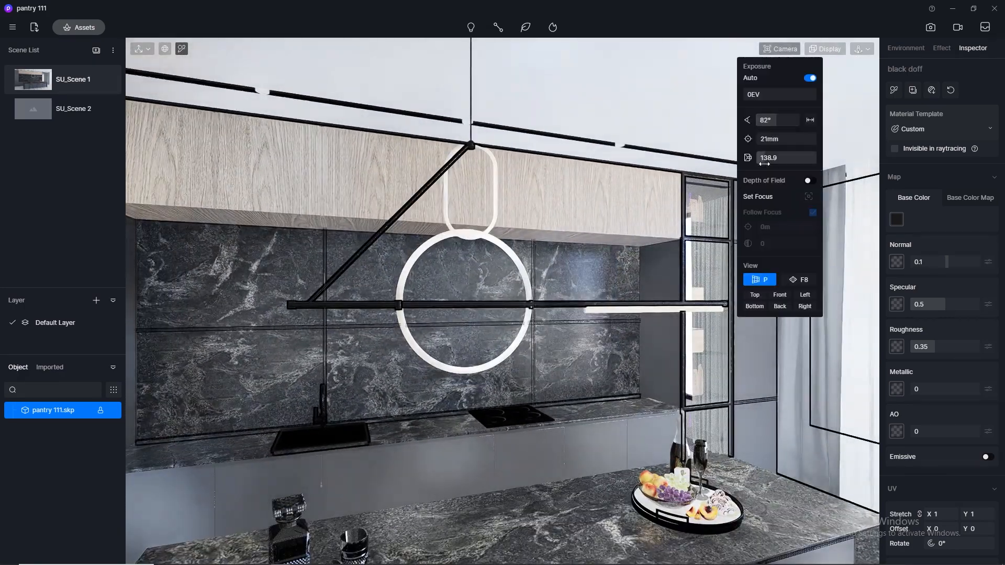
pyautogui.moveTo(761, 160); pyautogui.dragTo(750, 161)
pyautogui.scroll(5, 378, 305)
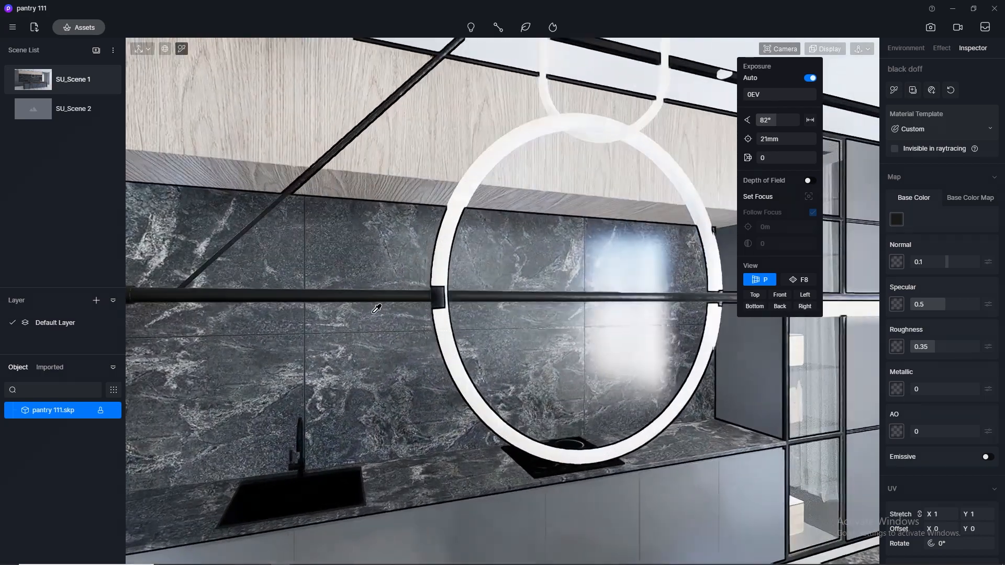
pyautogui.click(393, 291)
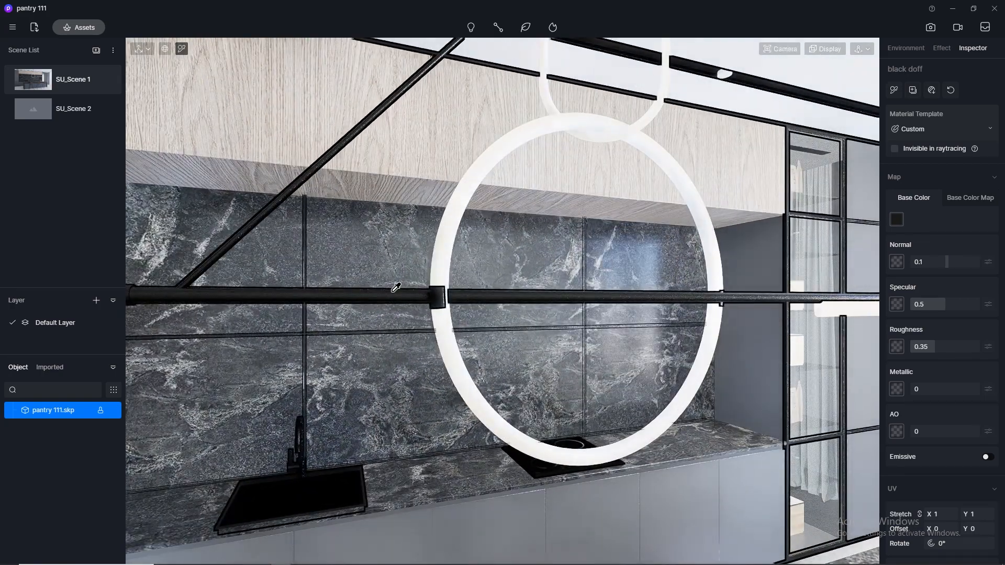
pyautogui.scroll(-10, 397, 287)
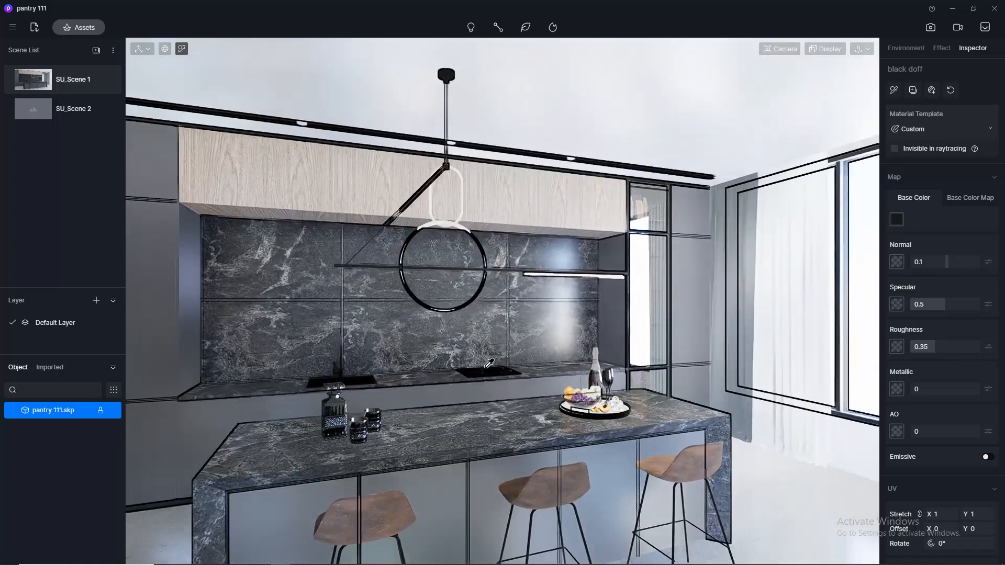
# Pick the tall display cabinet's black glass material and darken its base color to grey with an HSV value of 46.
pyautogui.click(474, 430)
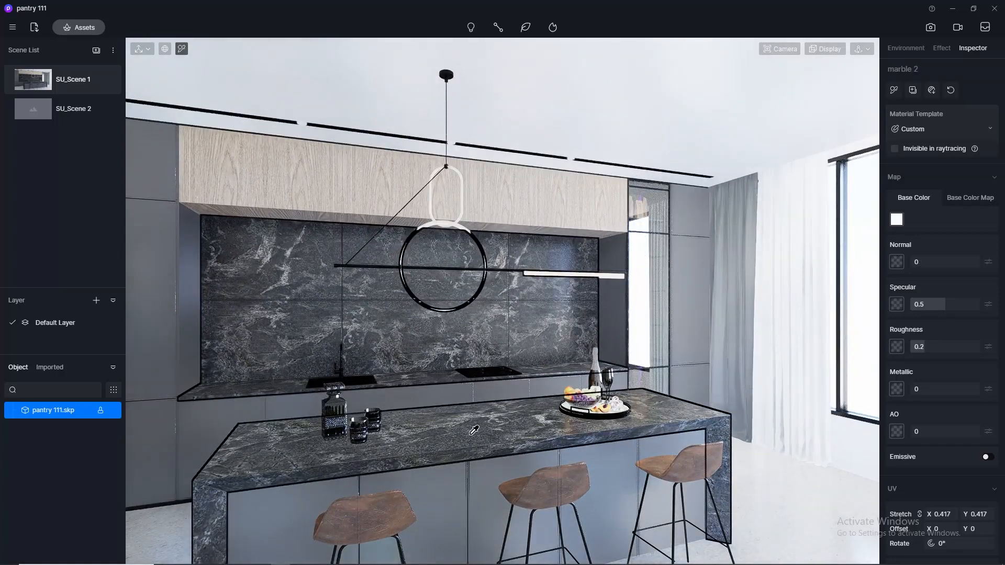
pyautogui.moveTo(474, 430); pyautogui.dragTo(354, 434, button='middle')
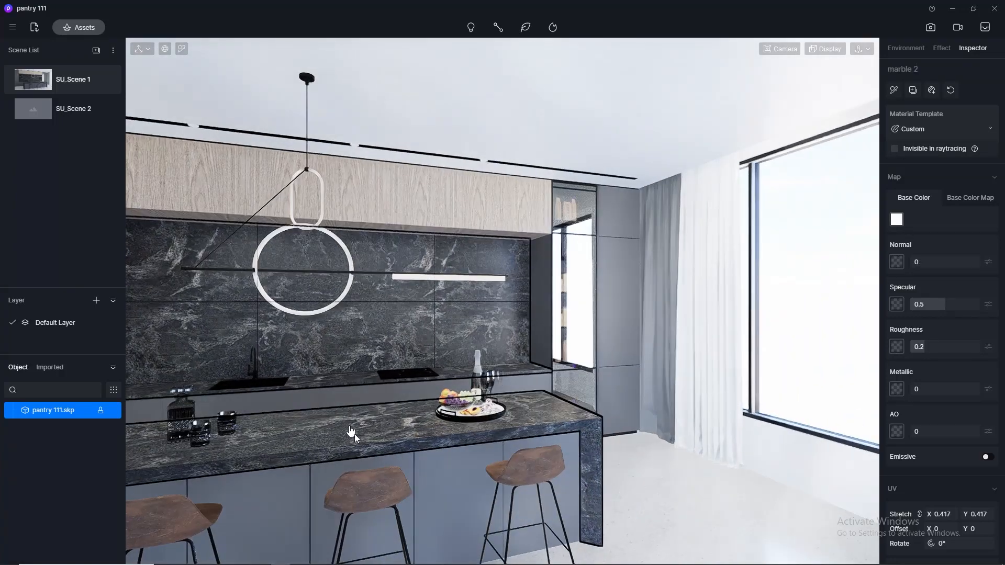
pyautogui.click(182, 49)
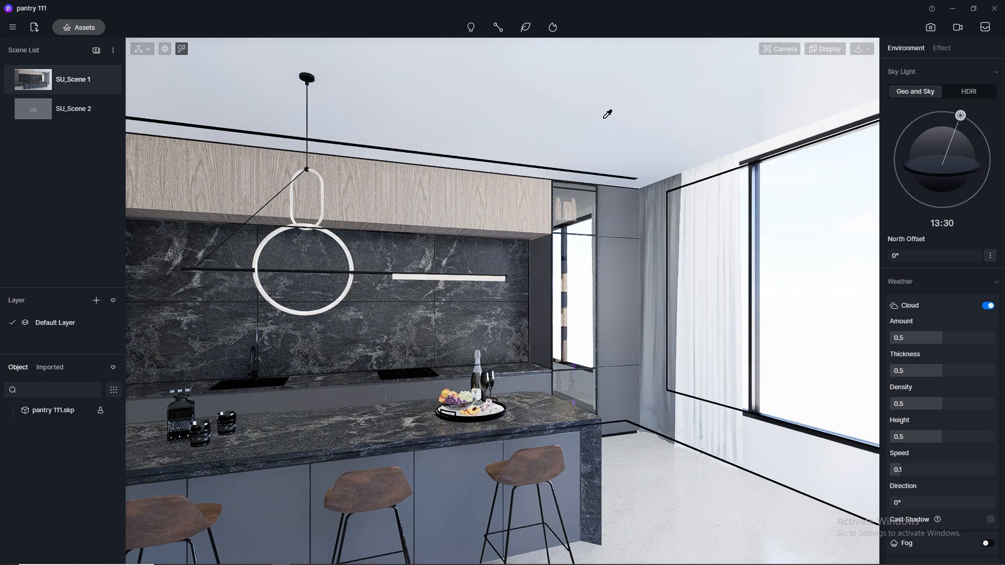
pyautogui.click(586, 266)
pyautogui.click(896, 203)
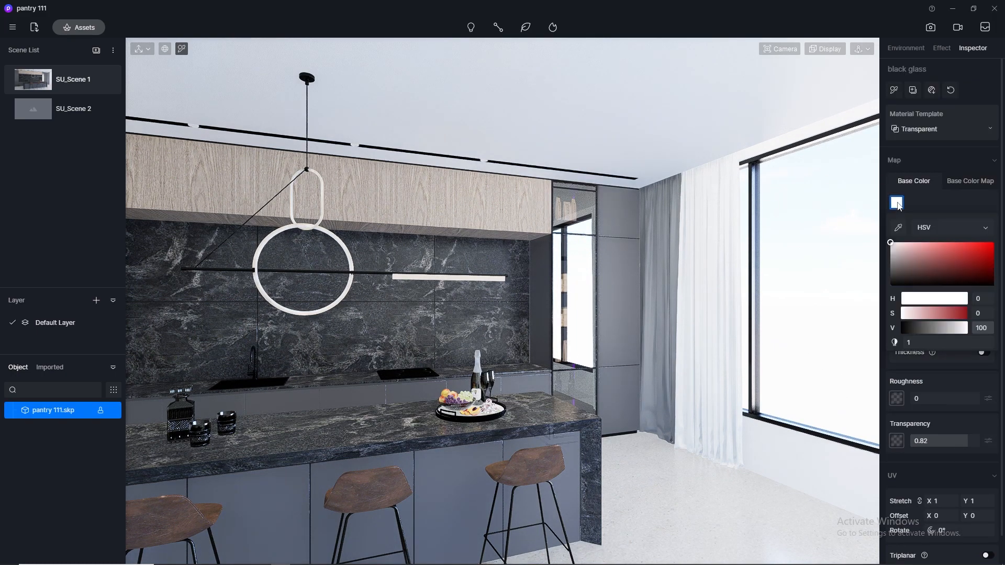
pyautogui.moveTo(890, 245); pyautogui.dragTo(838, 266)
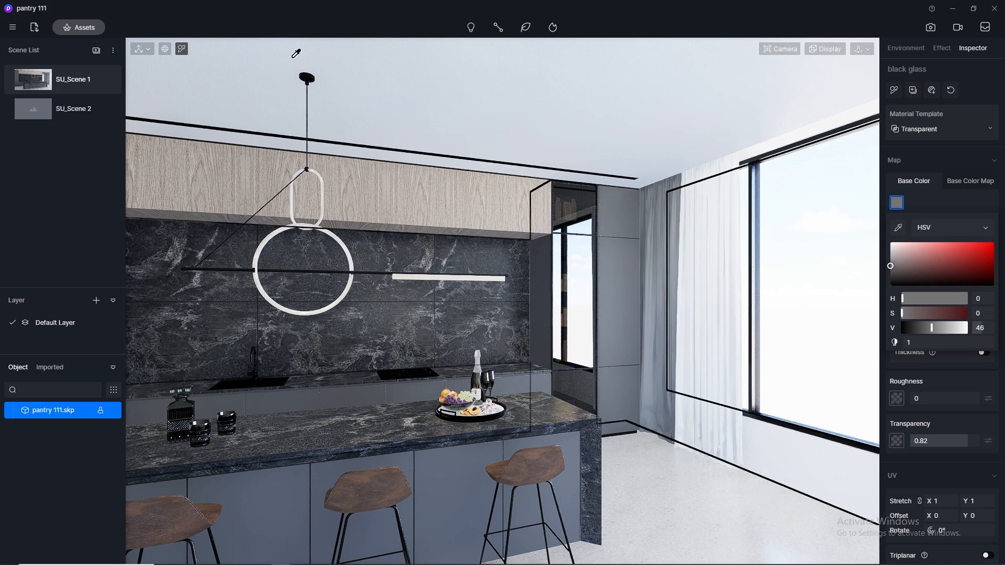
# Pick the ceiling's plaster material and copy its base color map into the Normal map slot.
pyautogui.click(467, 91)
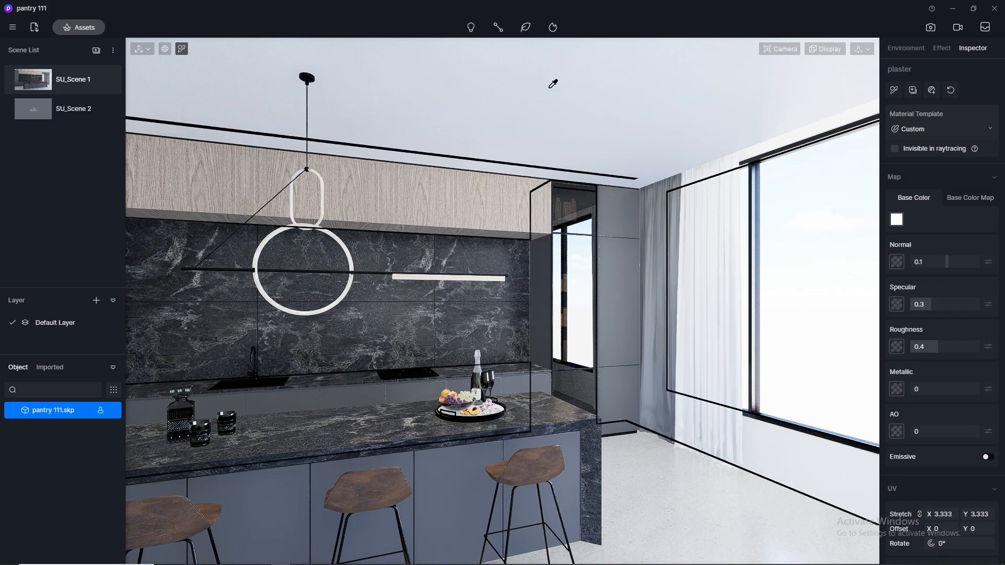
pyautogui.click(977, 199)
pyautogui.click(897, 222)
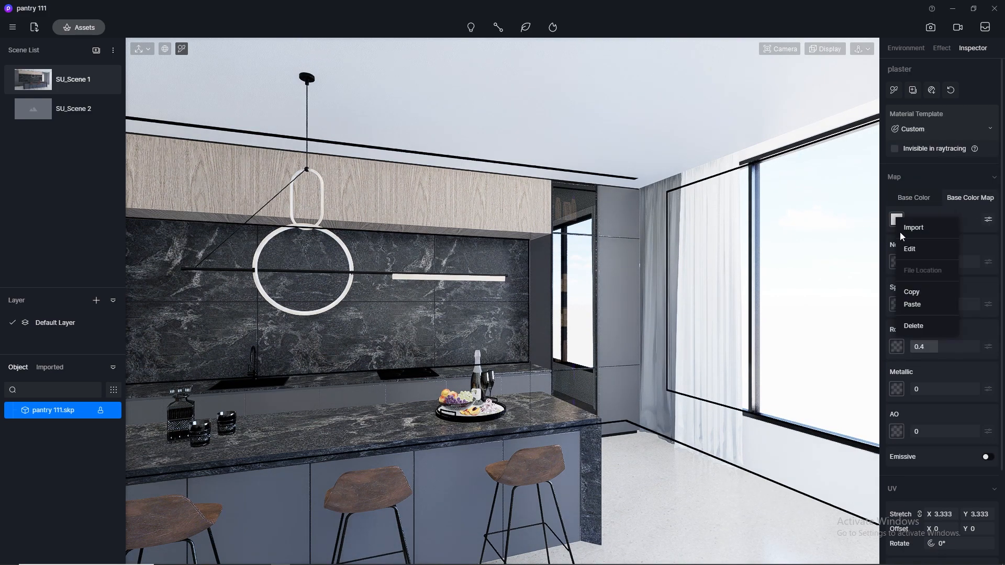
pyautogui.click(918, 295)
pyautogui.click(898, 262)
pyautogui.click(914, 349)
# Set the plaster material's Normal to 0.15 and Roughness to 0.8, and inspect its surface up close.
pyautogui.click(928, 263)
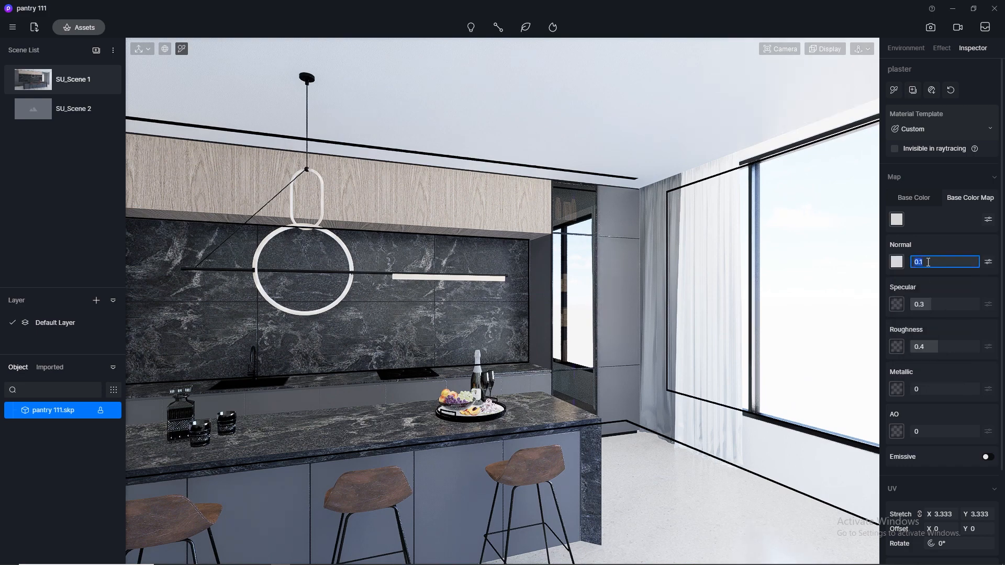
pyautogui.write('5')
pyautogui.press('Return')
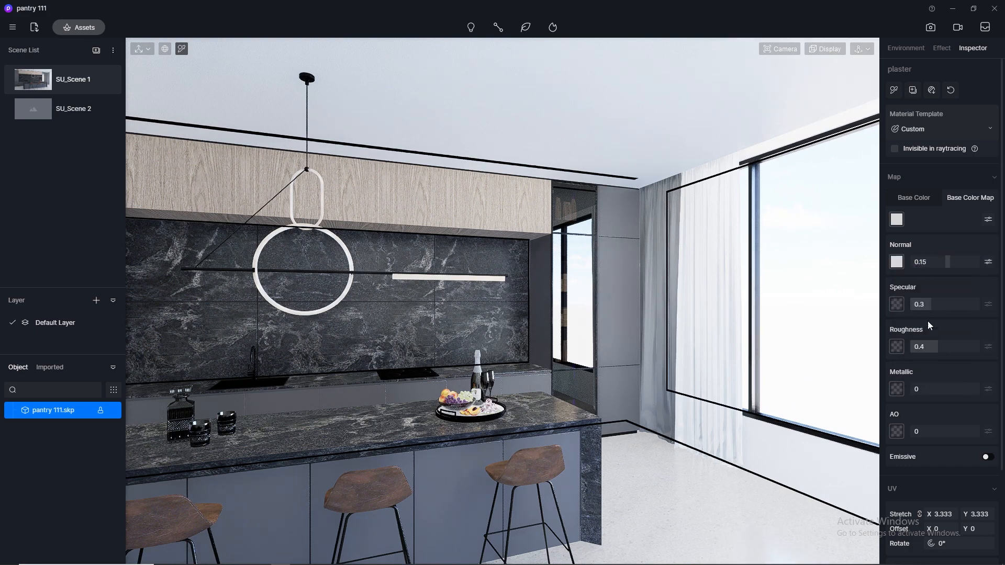
pyautogui.press('Return')
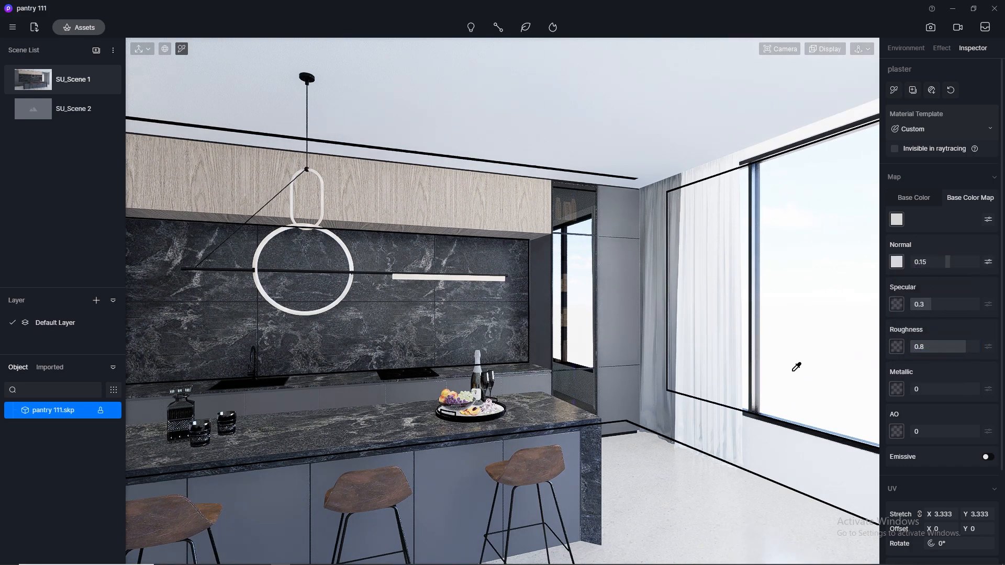
pyautogui.moveTo(482, 168)
pyautogui.mouseDown(button='middle')
pyautogui.moveTo(505, 102)
pyautogui.moveTo(491, 181)
pyautogui.mouseUp(button='middle')
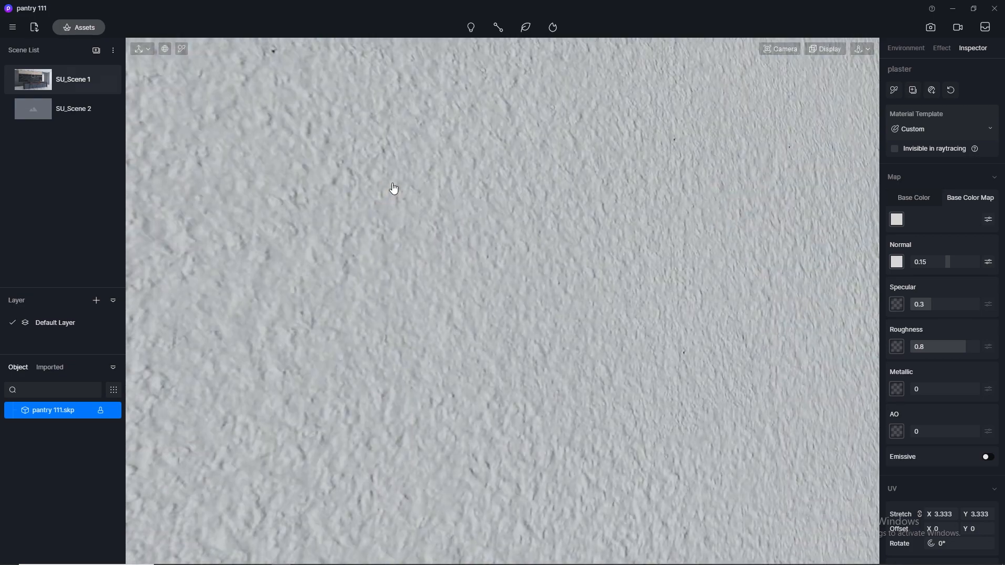
# Restore the SU_Scene 1 view and apply the Normal Glass material from the online library to the large window pane.
pyautogui.click(36, 75)
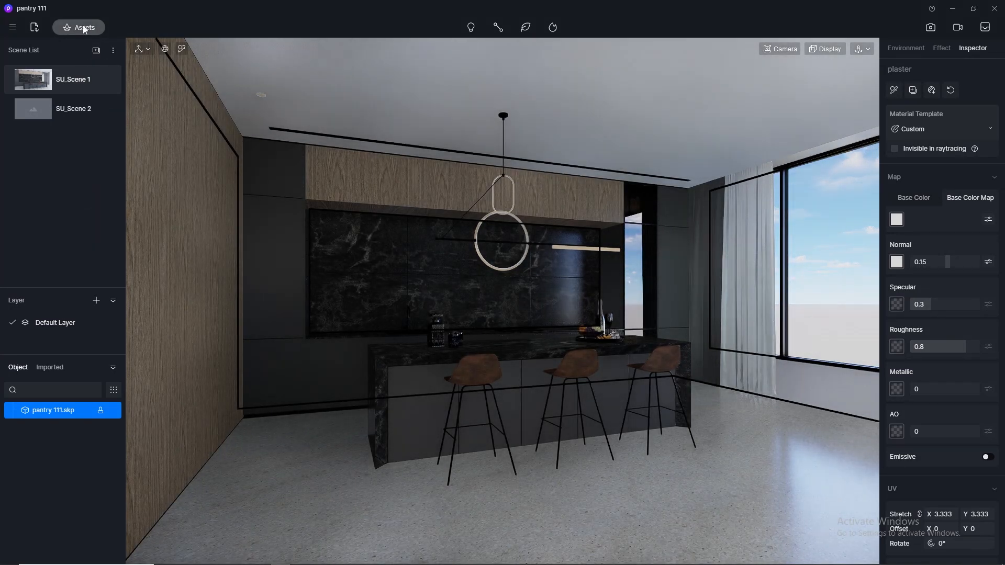
pyautogui.click(81, 27)
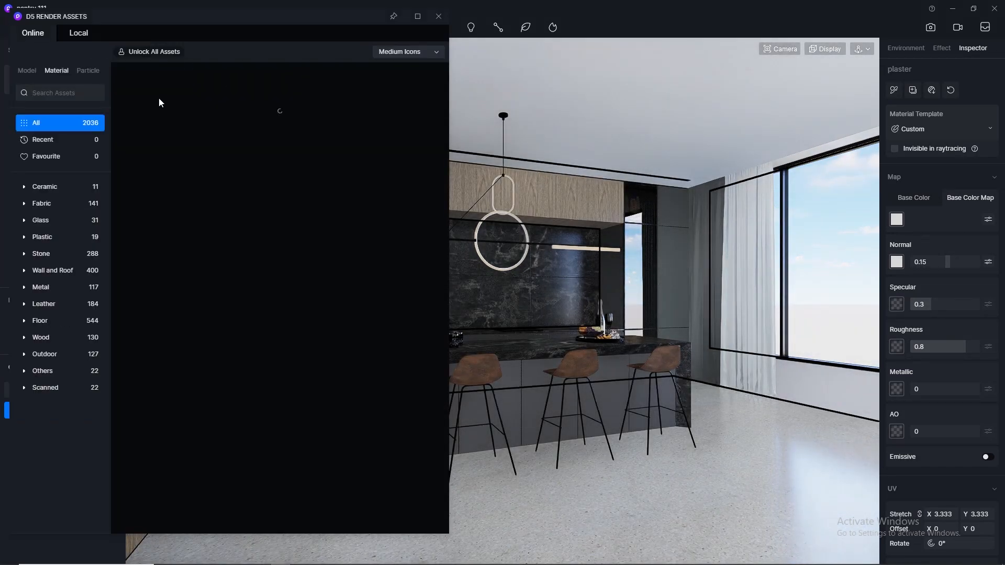
pyautogui.click(47, 222)
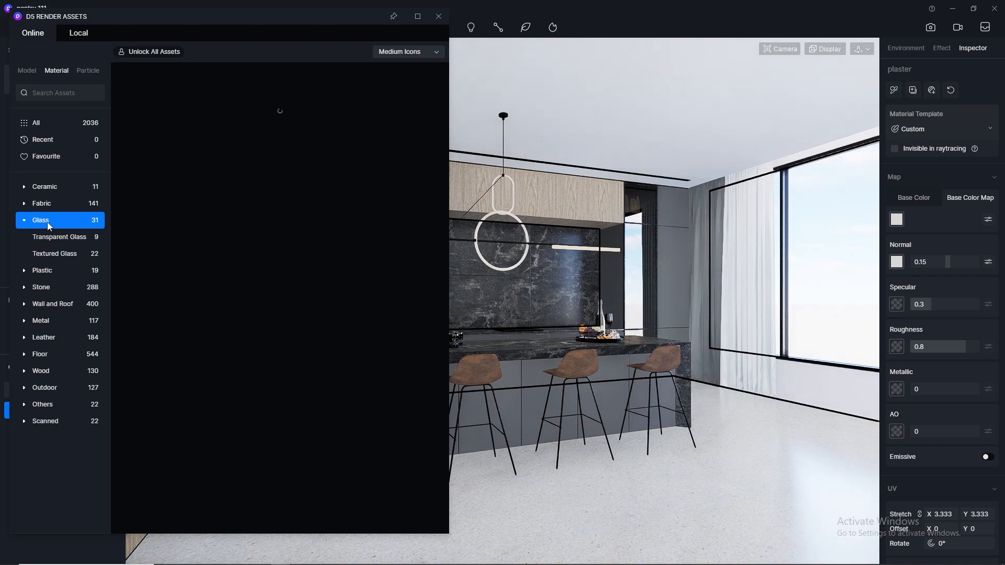
pyautogui.moveTo(281, 331); pyautogui.dragTo(831, 246)
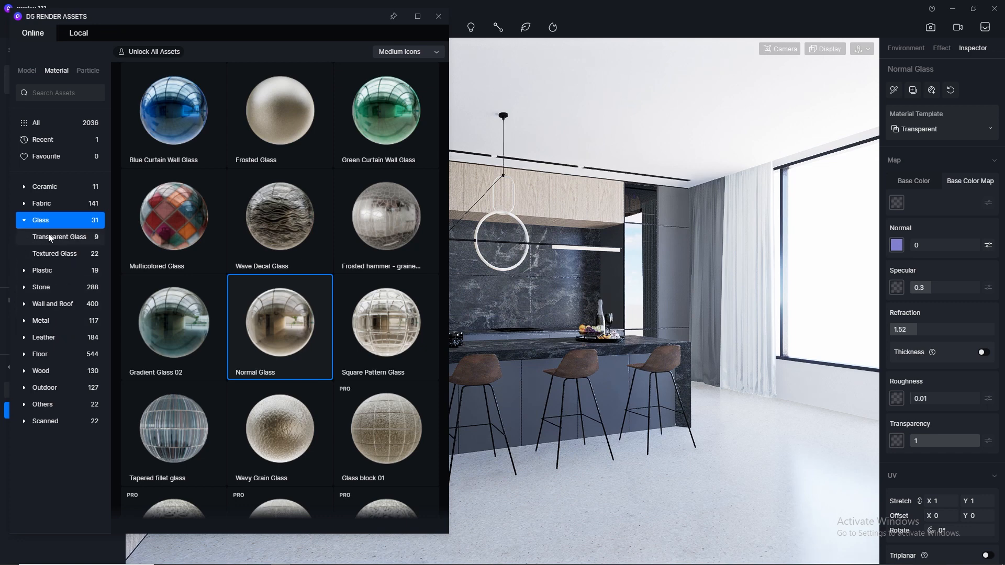
# Search the material library for "curt" and apply Grey Gauze Curtain to the darker curtain and White Gauze Curtain3 to the white one.
pyautogui.click(52, 202)
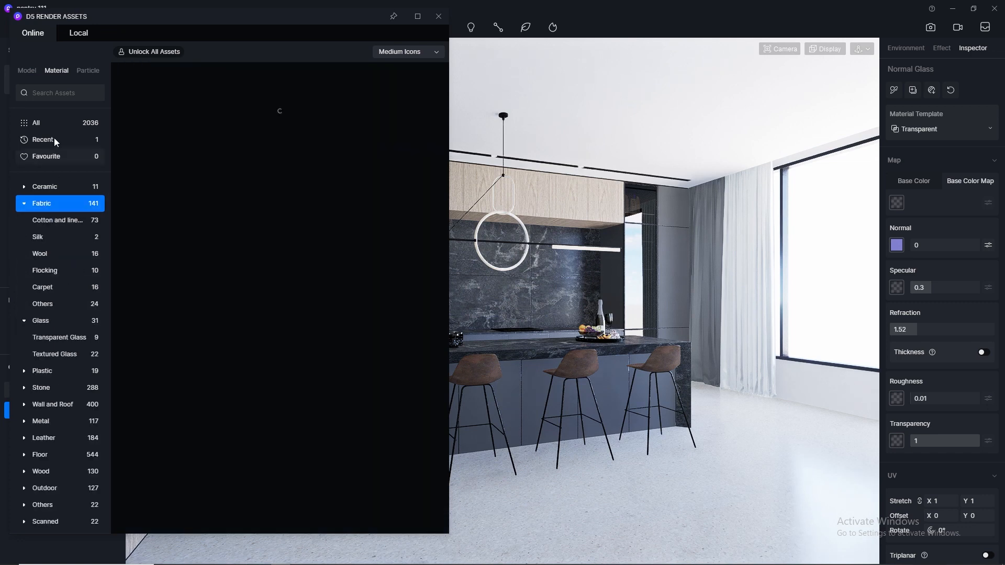
pyautogui.click(61, 93)
pyautogui.write('curt')
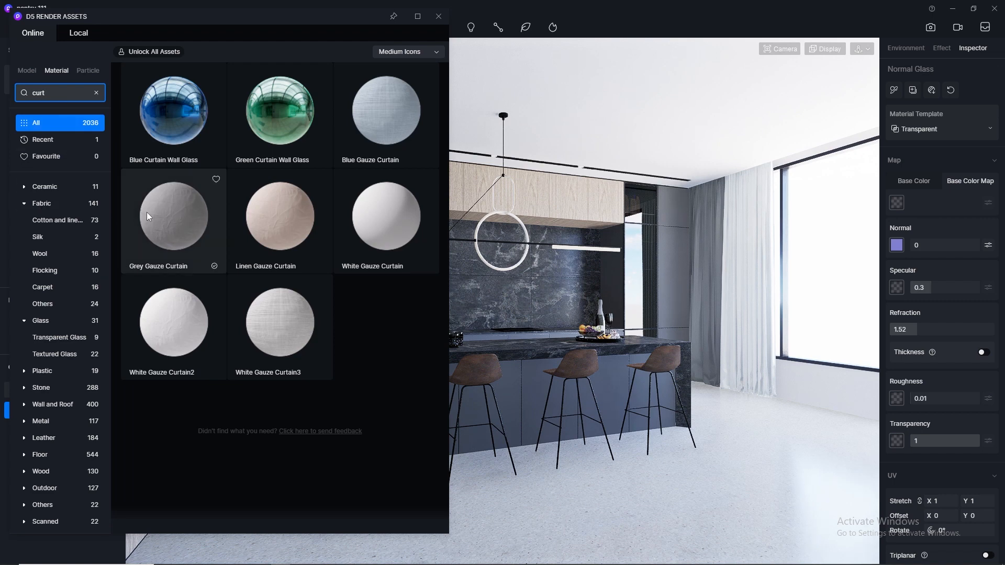
pyautogui.moveTo(170, 214); pyautogui.dragTo(704, 256)
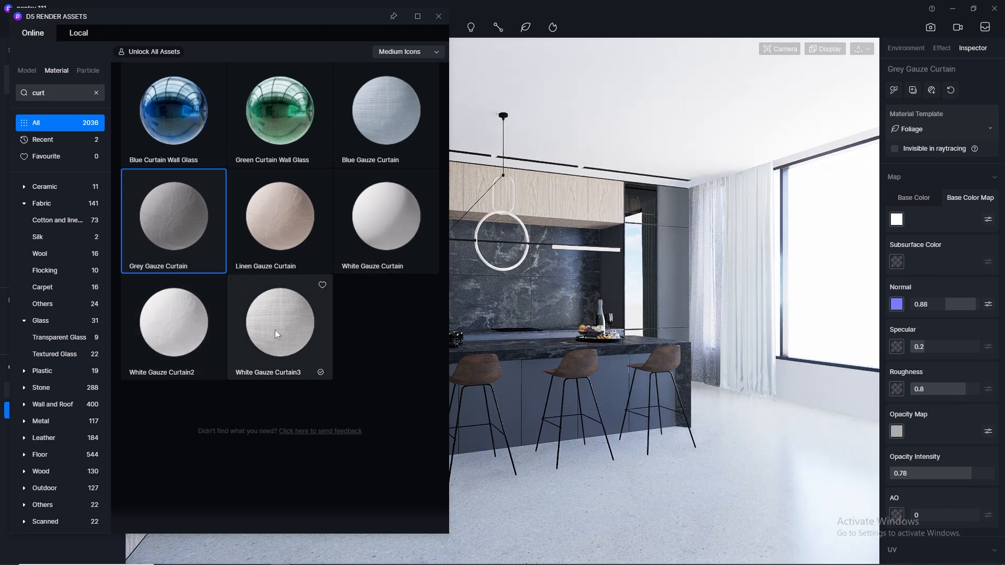
pyautogui.moveTo(269, 329); pyautogui.dragTo(752, 346)
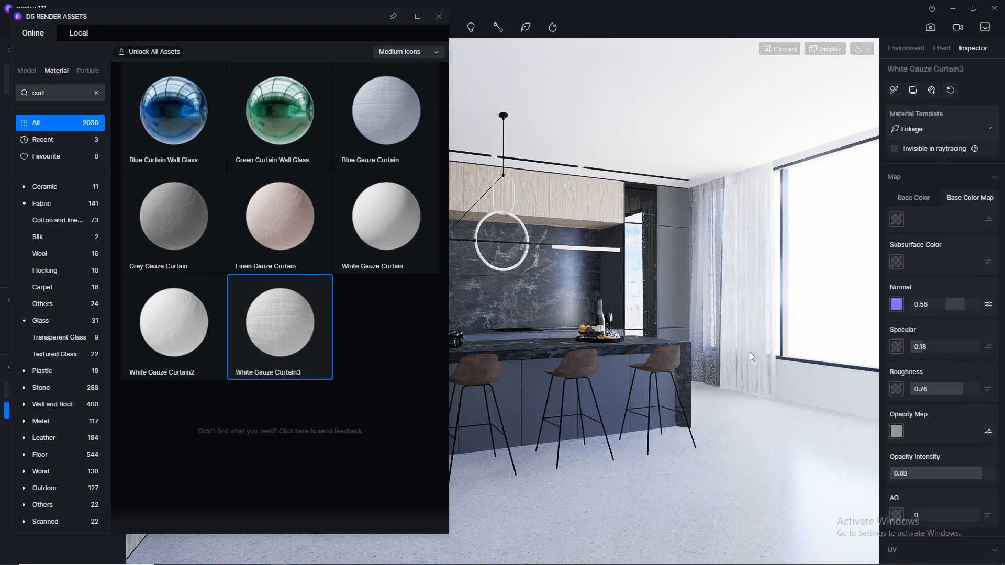
pyautogui.click(432, 17)
# Pick the bar stools' brown seat material and set its Specular to 0.5 and Roughness to 0.3.
pyautogui.scroll(5, 497, 369)
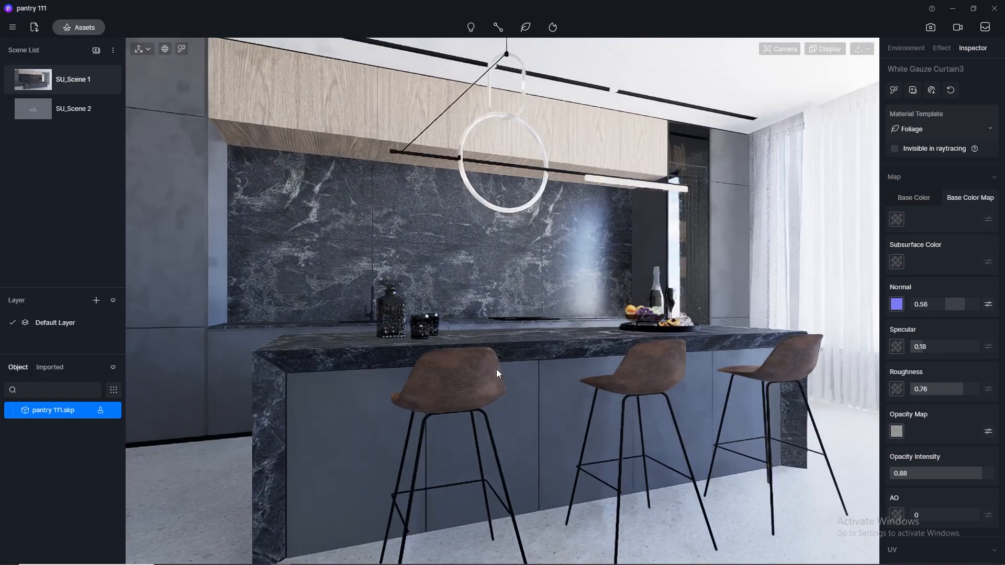
pyautogui.scroll(-2, 496, 369)
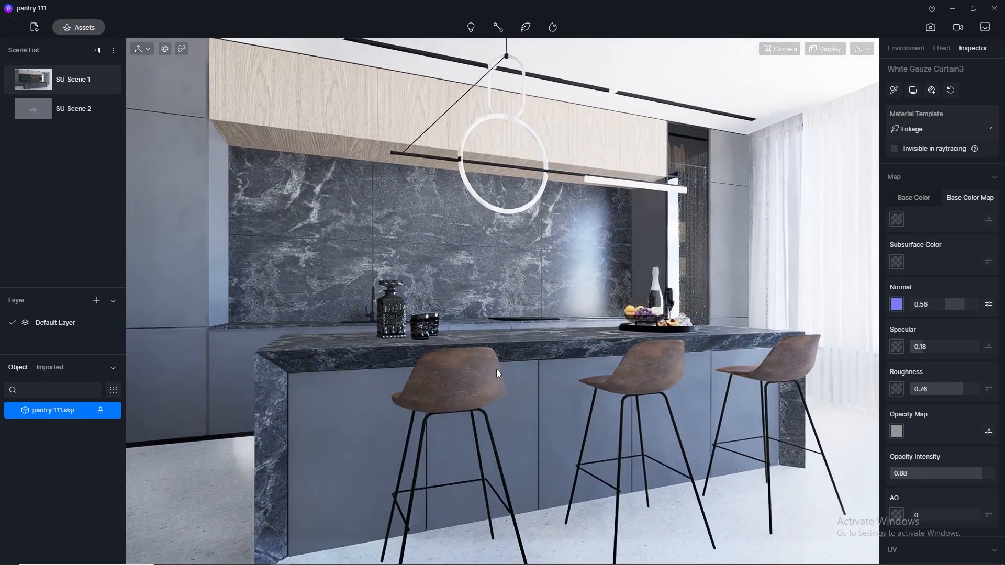
pyautogui.click(182, 48)
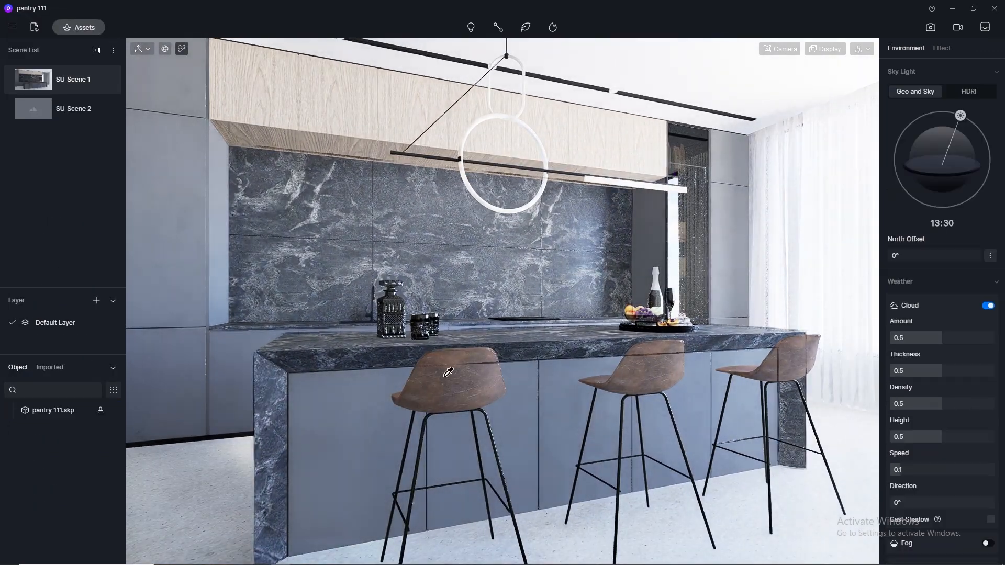
pyautogui.click(475, 380)
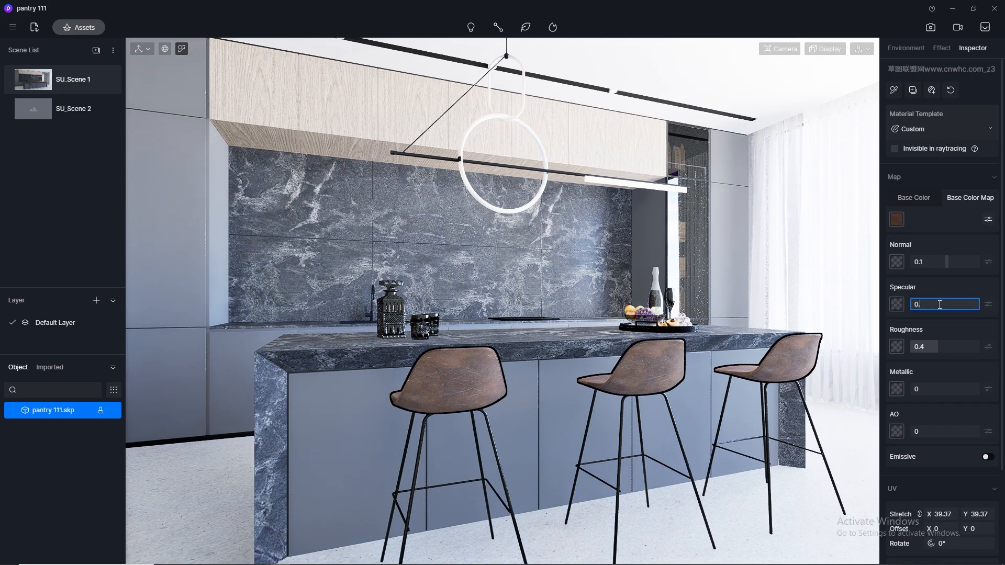
pyautogui.press('Return')
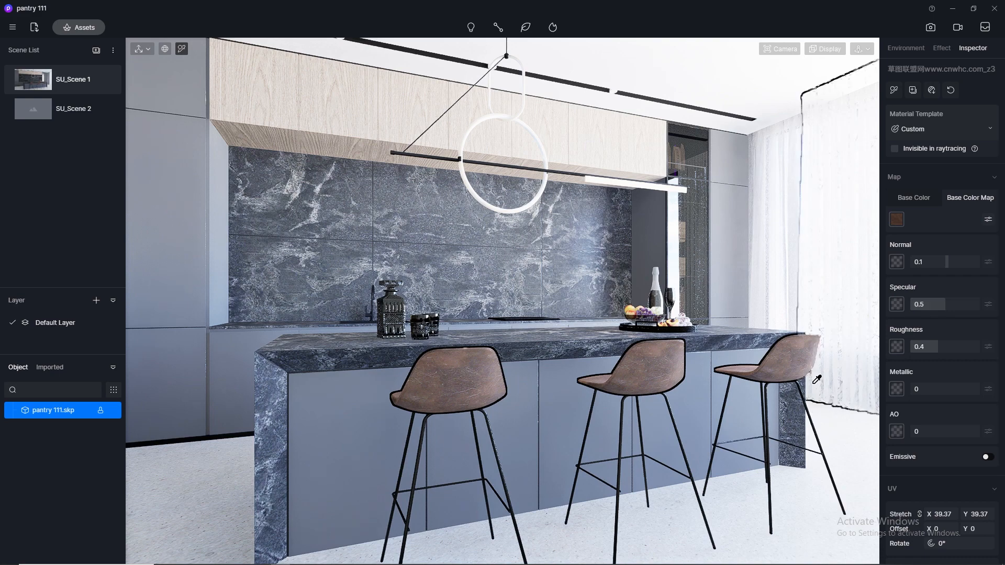
pyautogui.moveTo(718, 344); pyautogui.dragTo(686, 351, button='middle')
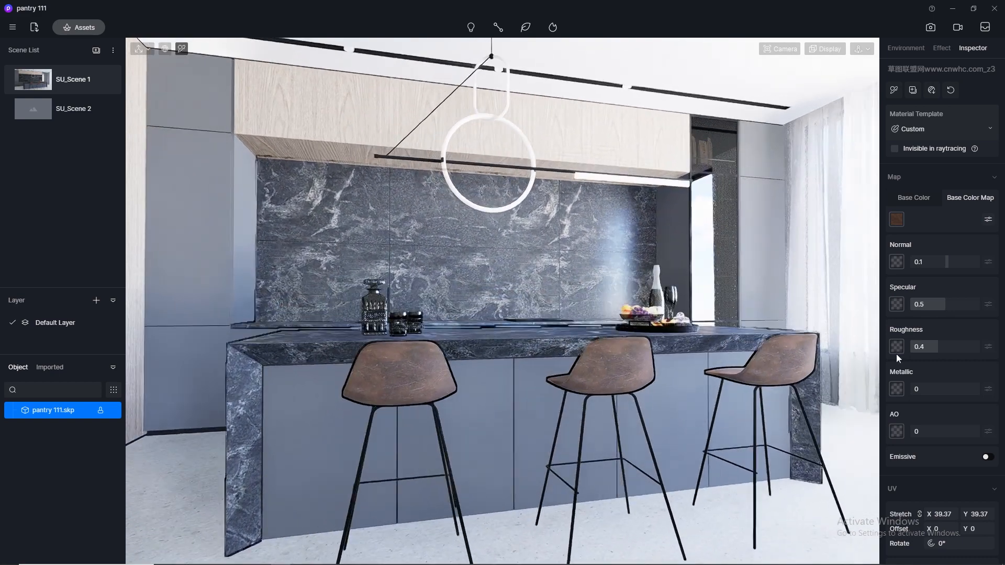
pyautogui.click(942, 347)
pyautogui.write('0.3')
pyautogui.press('Return')
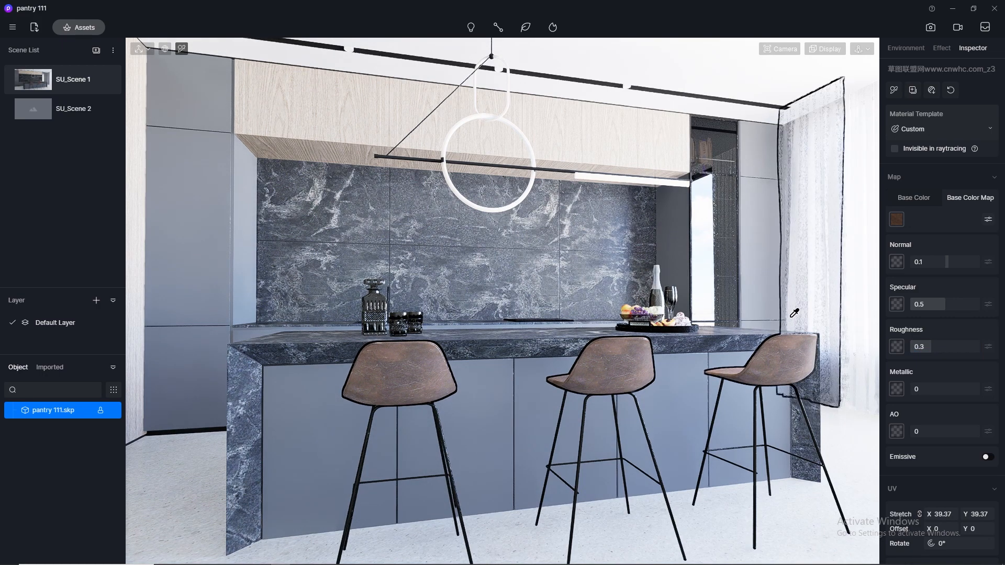
pyautogui.scroll(1, 398, 387)
# Restore the SU_Scene 1 view and apply the Normal Glass material to the decanter and tumblers on the island.
pyautogui.click(32, 80)
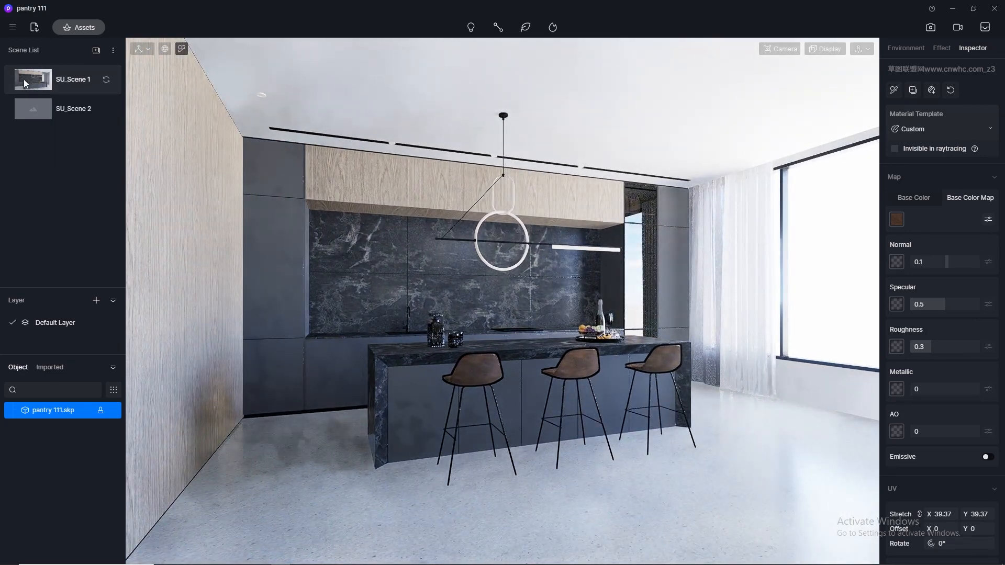
pyautogui.click(64, 28)
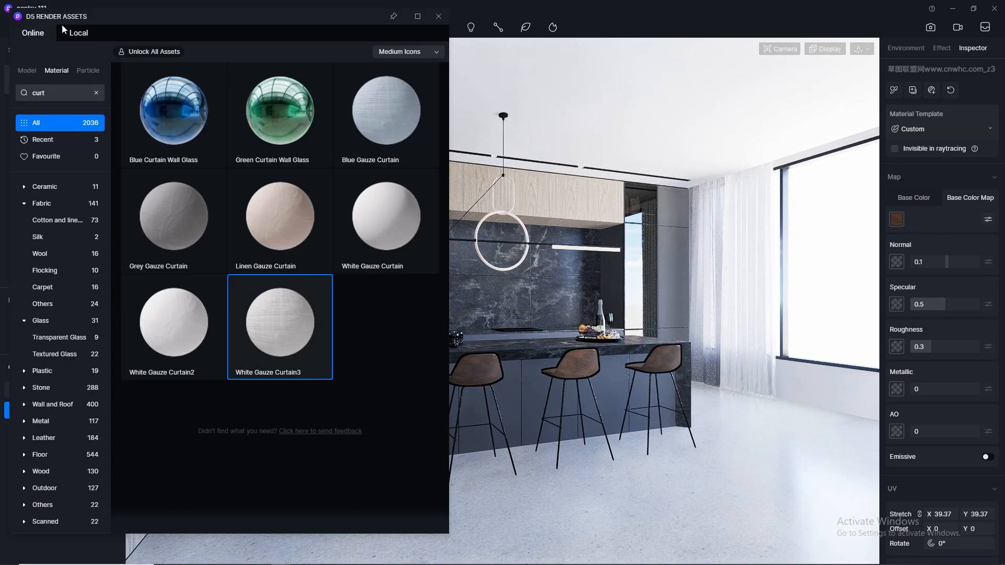
pyautogui.click(96, 95)
pyautogui.click(47, 320)
pyautogui.moveTo(193, 16); pyautogui.dragTo(670, 77)
pyautogui.moveTo(770, 401); pyautogui.dragTo(440, 322)
pyautogui.click(922, 82)
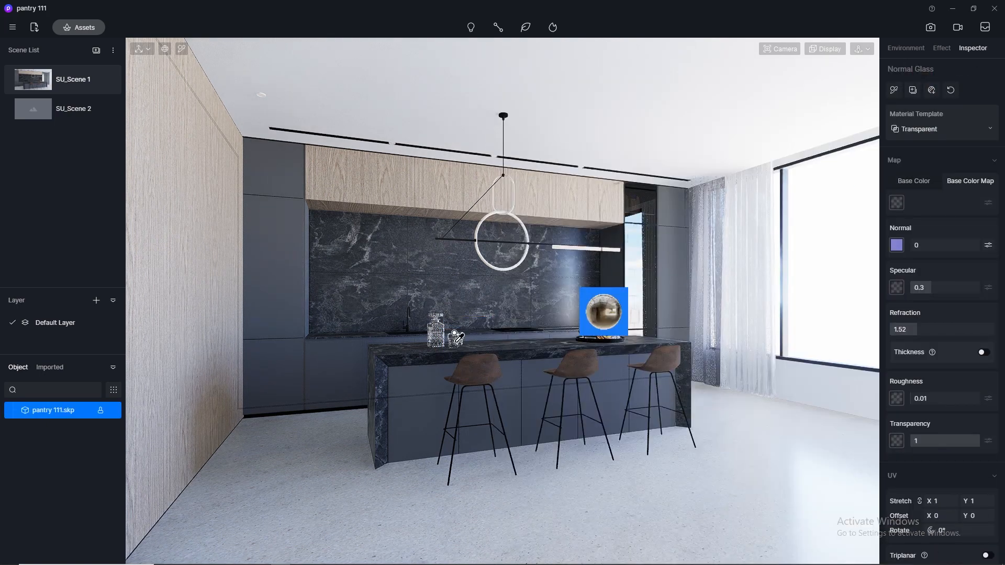
# Reduce the camera's clipping distance and inspect the decanter and tumblers on the island up close.
pyautogui.scroll(5, 529, 287)
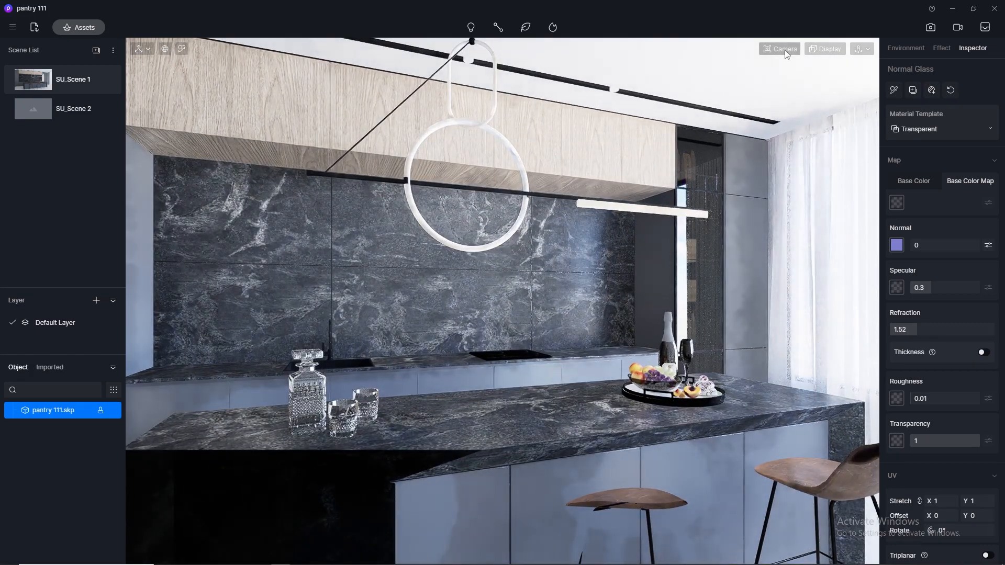
pyautogui.click(785, 50)
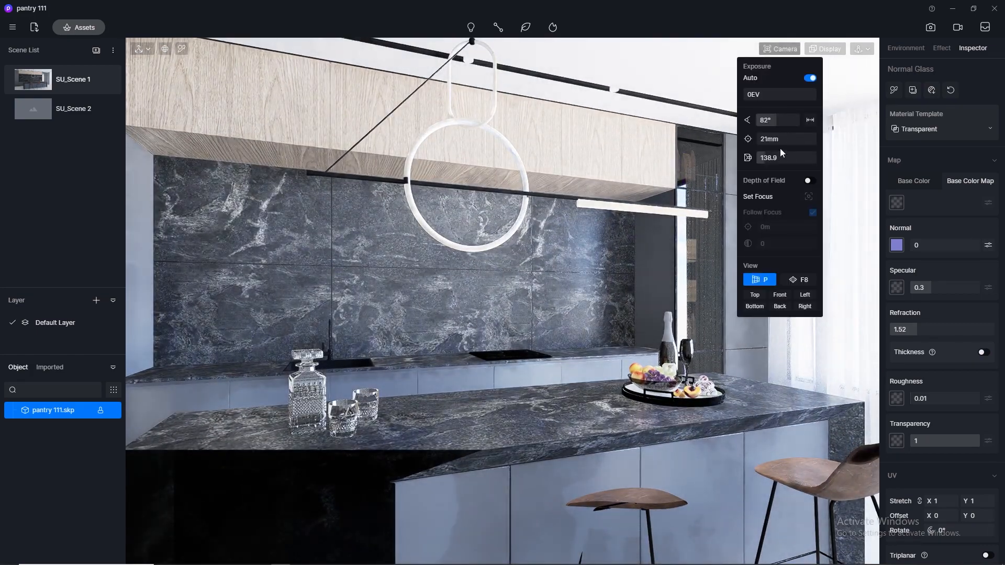
pyautogui.moveTo(781, 157); pyautogui.dragTo(689, 172)
pyautogui.scroll(3, 304, 419)
pyautogui.scroll(6, 348, 390)
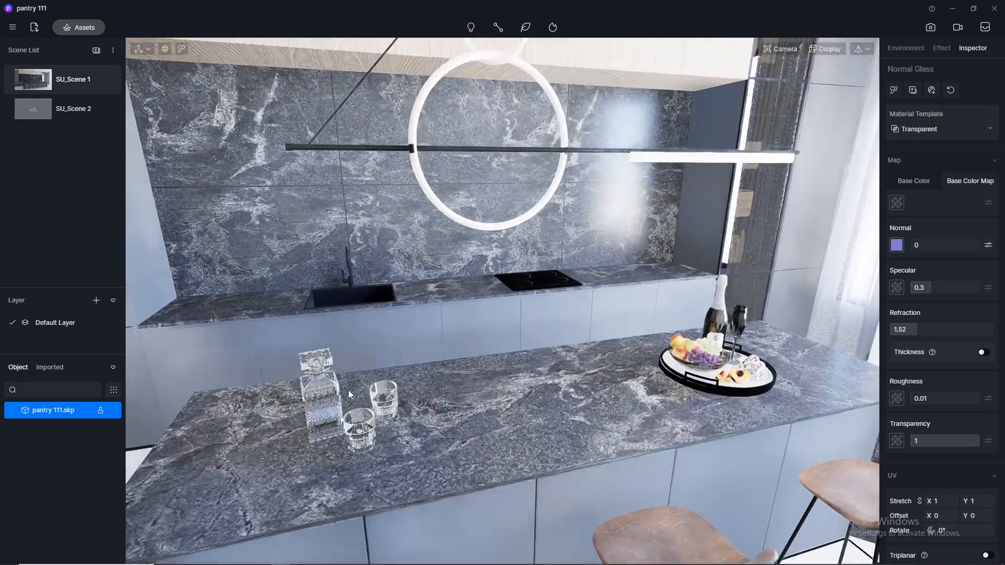
pyautogui.scroll(6, 371, 415)
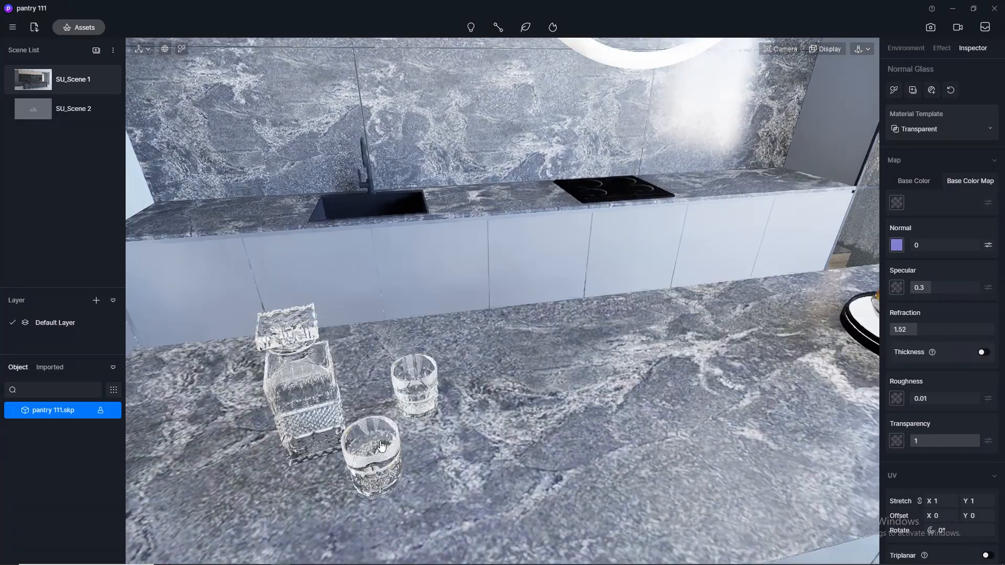
pyautogui.scroll(6, 380, 429)
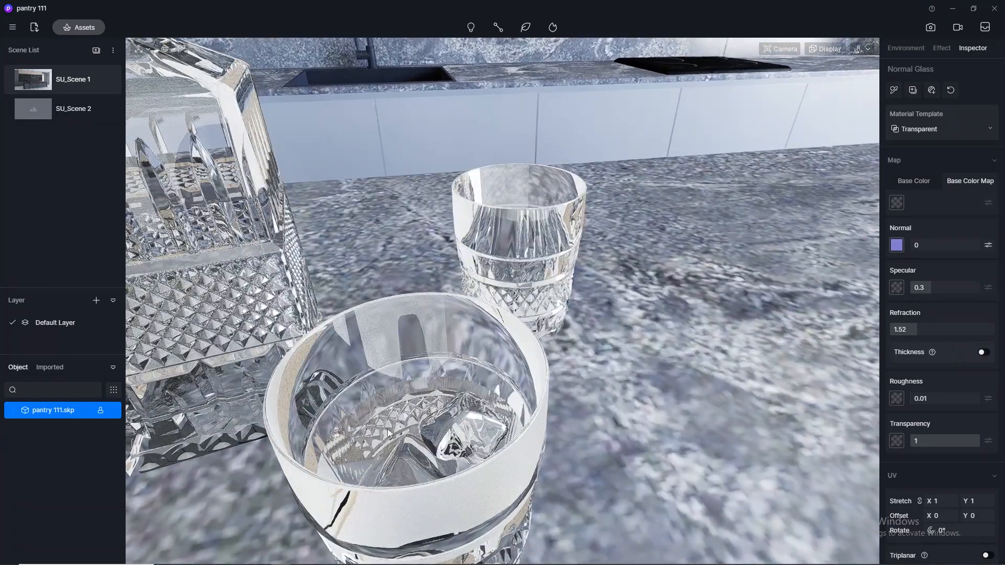
# Pick the Ice_Tea liquid material inside the tumbler, switch its template to Water and set Depth to 1.
pyautogui.click(183, 49)
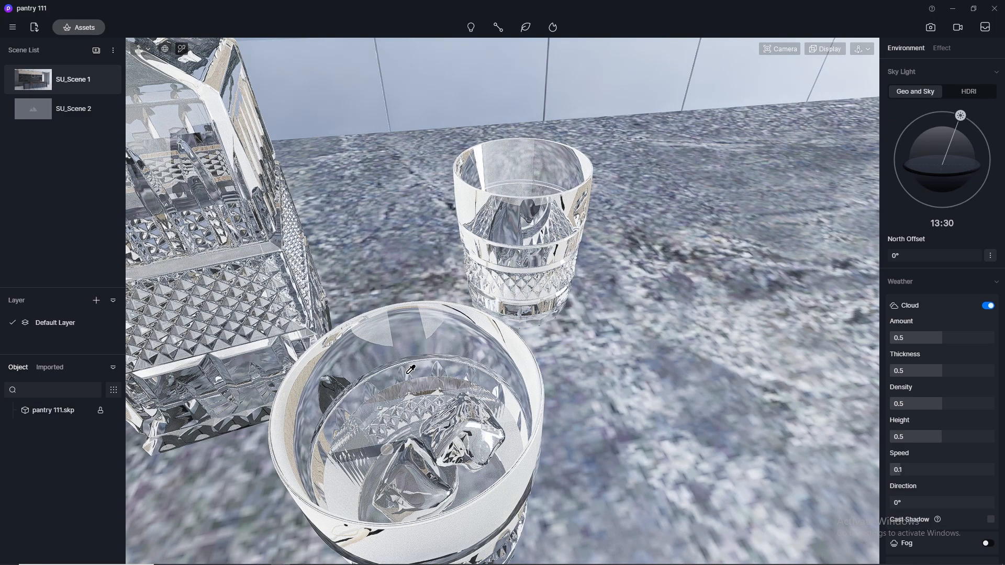
pyautogui.scroll(4, 410, 378)
pyautogui.scroll(-2, 411, 378)
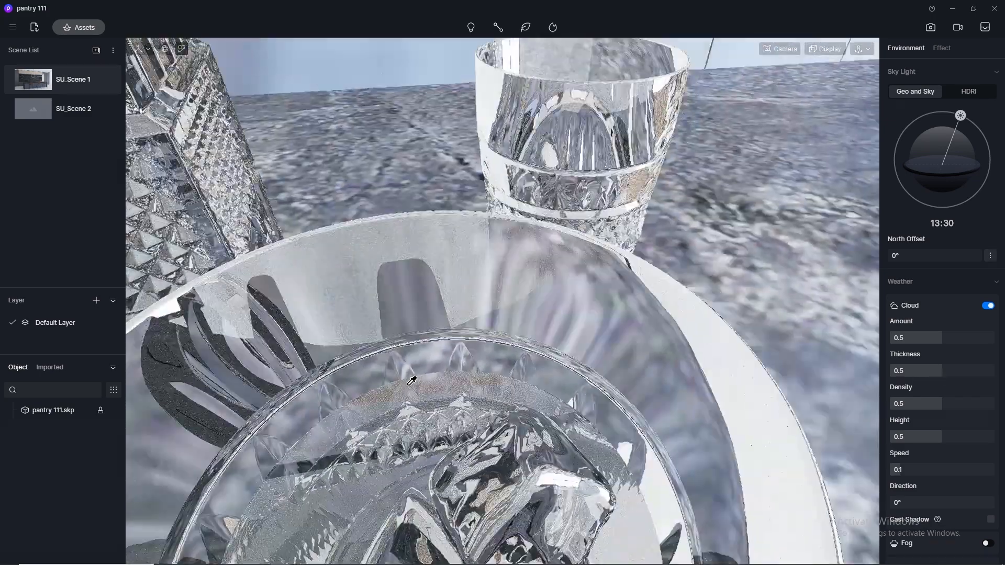
pyautogui.click(429, 380)
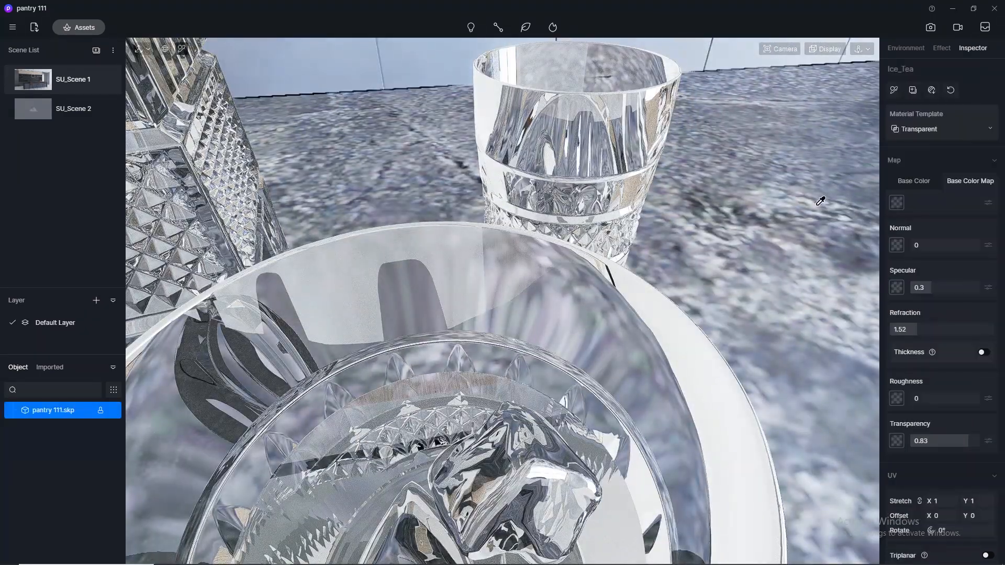
pyautogui.click(922, 132)
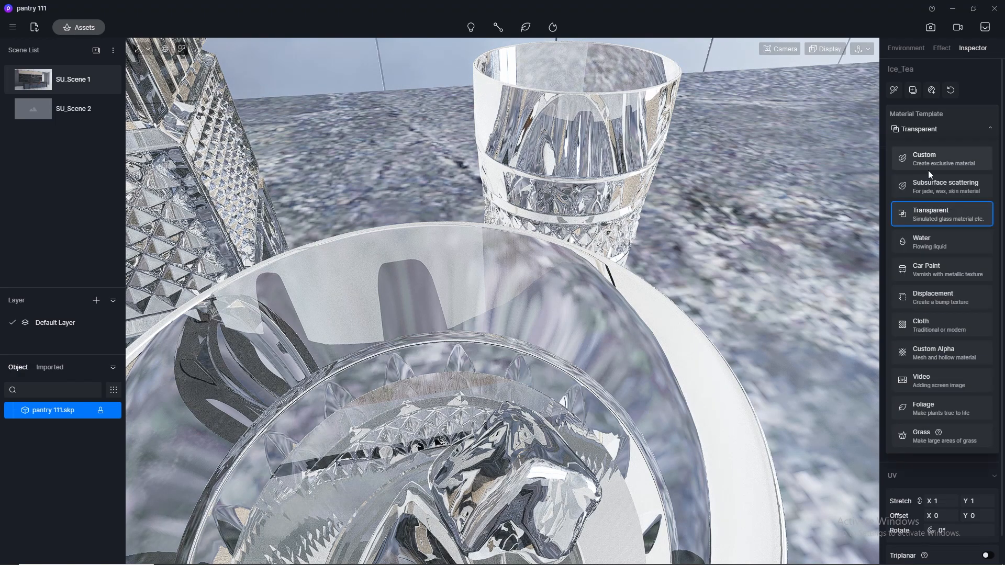
pyautogui.click(925, 244)
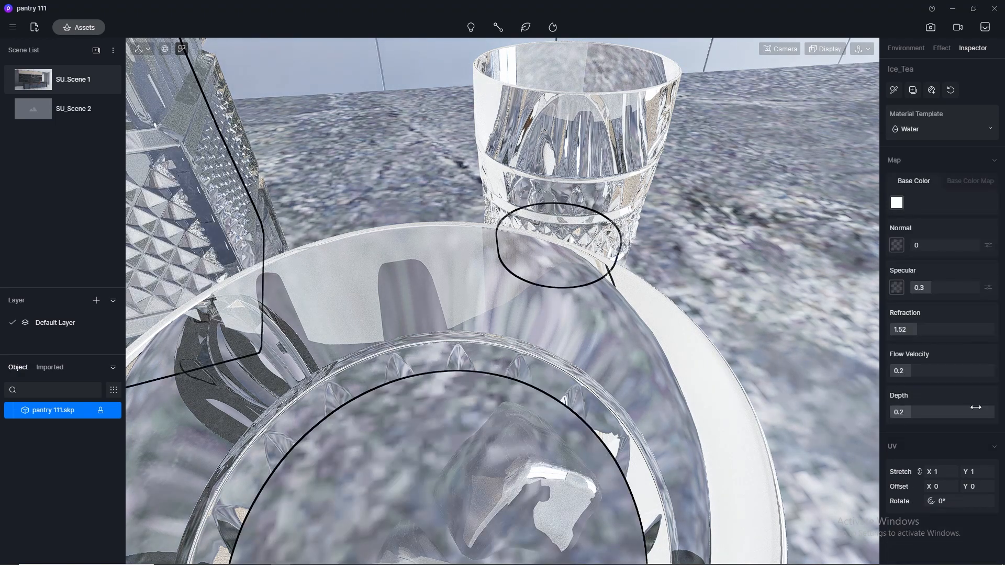
pyautogui.moveTo(997, 410); pyautogui.dragTo(1000, 409)
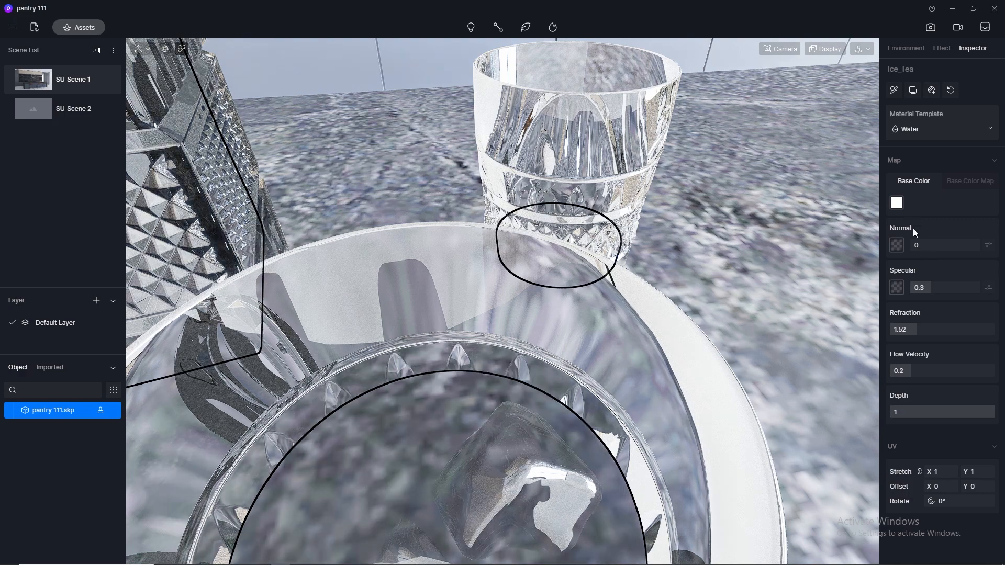
# Change the Ice_Tea liquid's base color to orange with HSV values of 24, 71 and 81.
pyautogui.click(897, 205)
pyautogui.moveTo(892, 251); pyautogui.dragTo(875, 262)
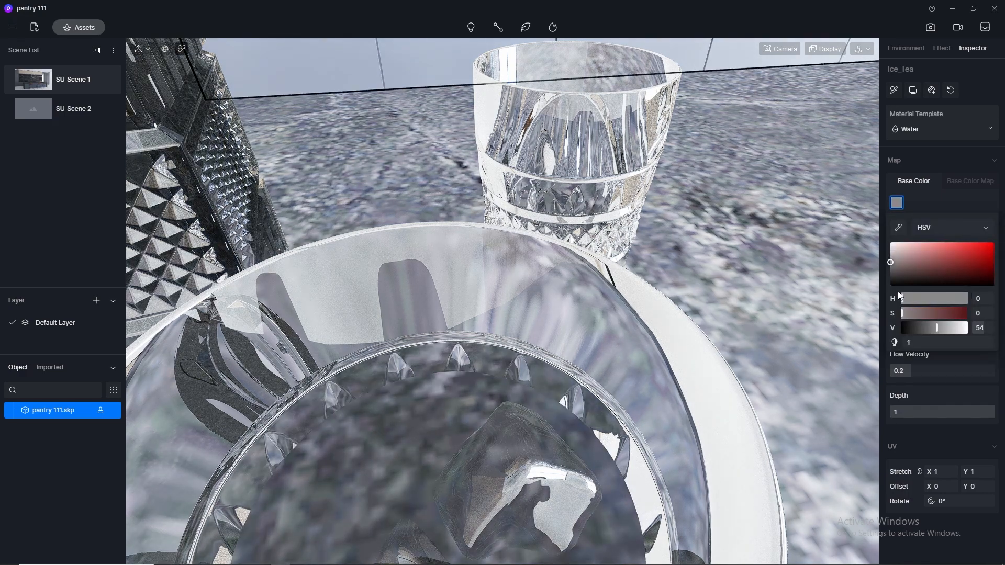
pyautogui.moveTo(902, 313)
pyautogui.mouseDown()
pyautogui.moveTo(927, 313)
pyautogui.moveTo(905, 299)
pyautogui.mouseUp()
pyautogui.moveTo(931, 265); pyautogui.dragTo(956, 249)
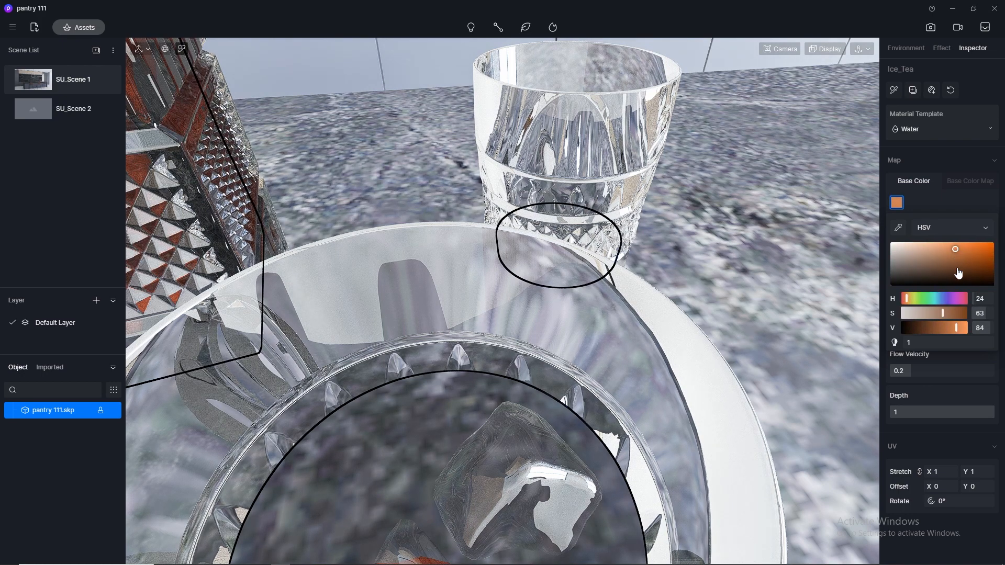
pyautogui.moveTo(943, 314); pyautogui.dragTo(955, 328)
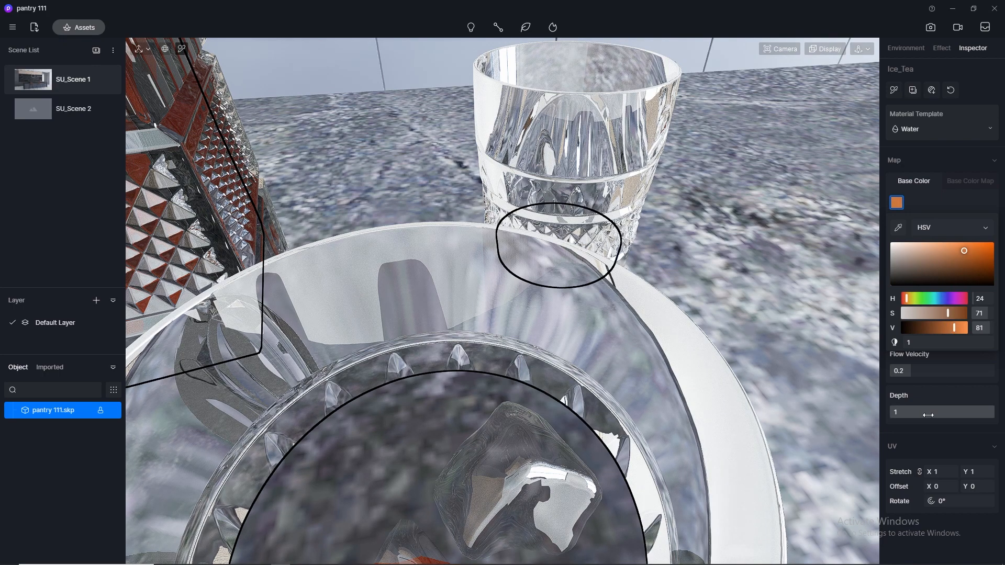
# Apply the Natural Gold metal material from the asset library to the champagne bottle's foil neck on the island tray.
pyautogui.scroll(-6, 510, 212)
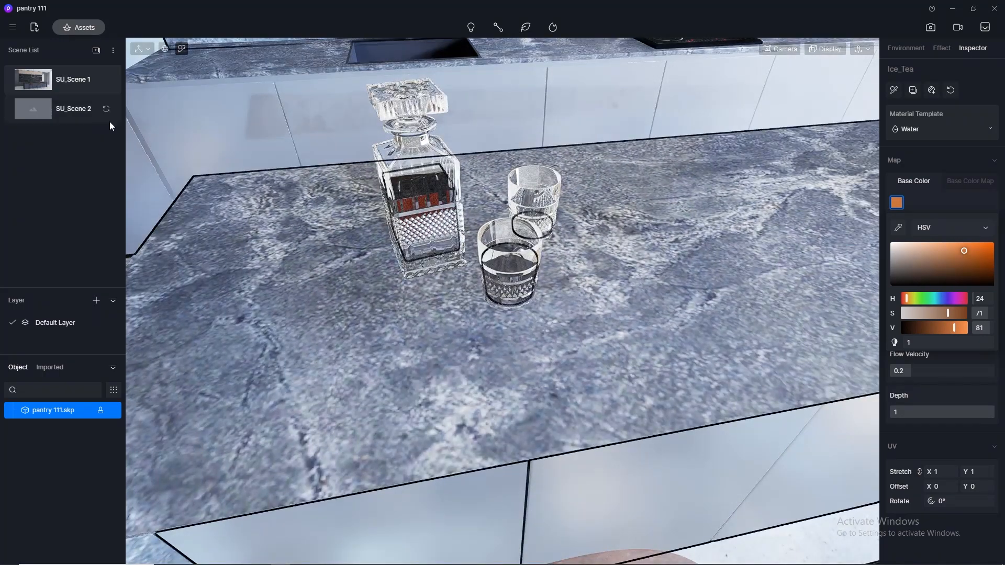
pyautogui.scroll(-5, 485, 157)
pyautogui.moveTo(485, 158); pyautogui.dragTo(215, 251, button='middle')
pyautogui.scroll(4, 507, 164)
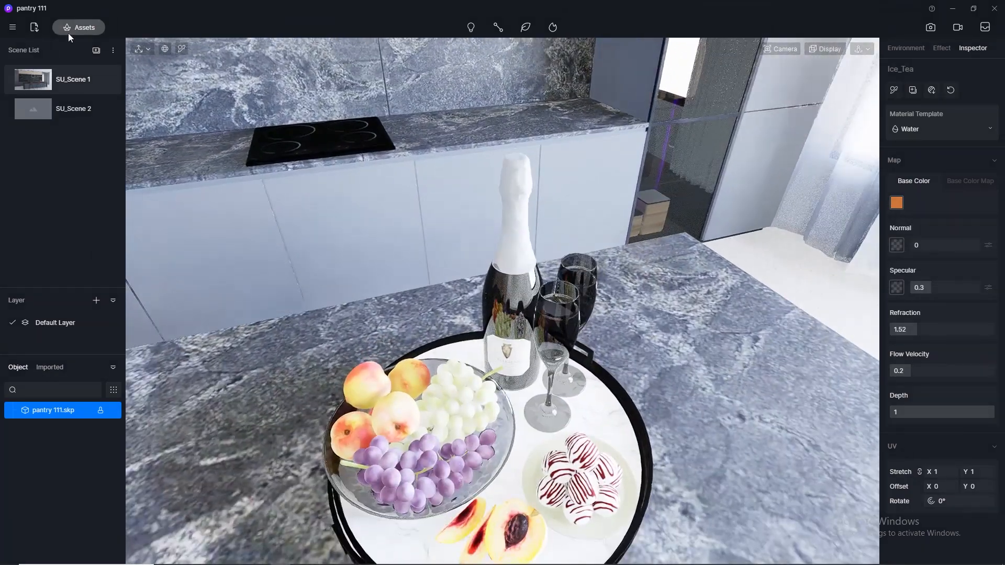
pyautogui.click(76, 28)
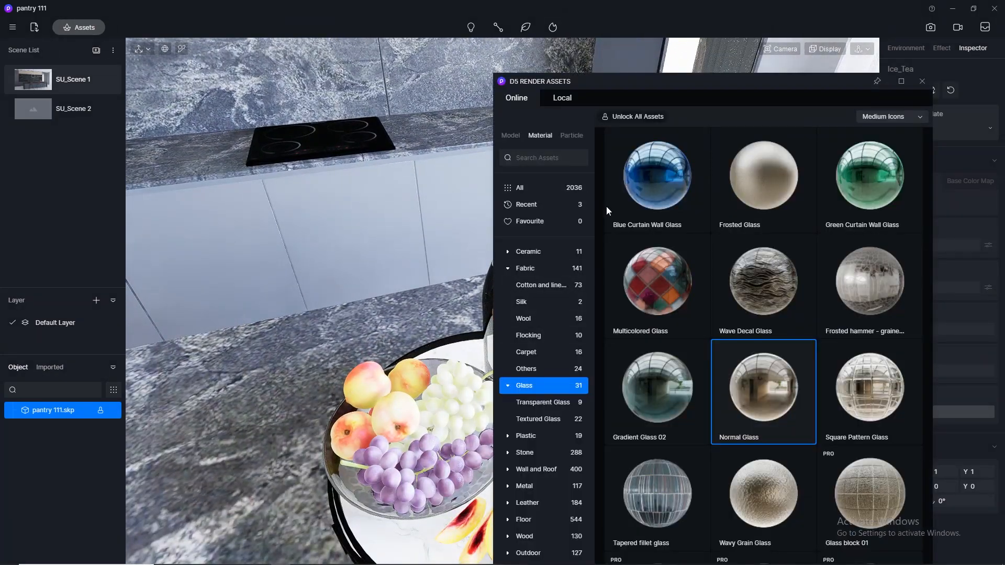
pyautogui.click(552, 486)
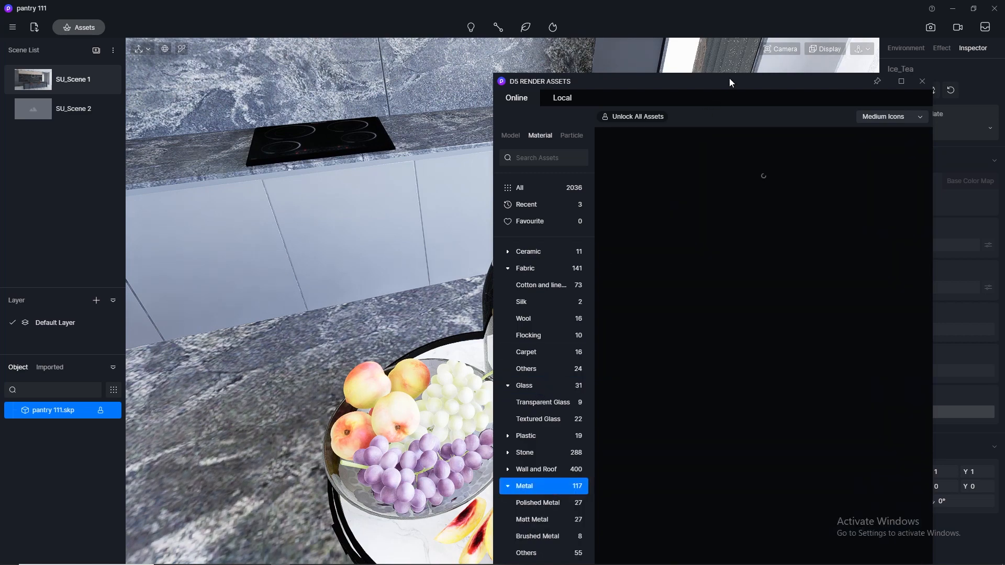
pyautogui.moveTo(739, 82); pyautogui.dragTo(260, 45)
pyautogui.scroll(-5, 312, 306)
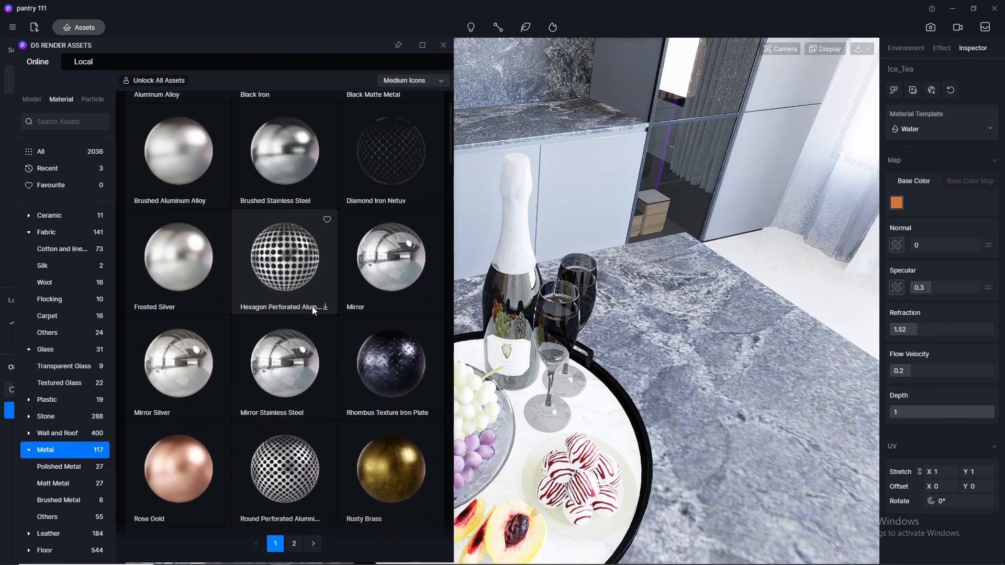
pyautogui.scroll(-15, 313, 311)
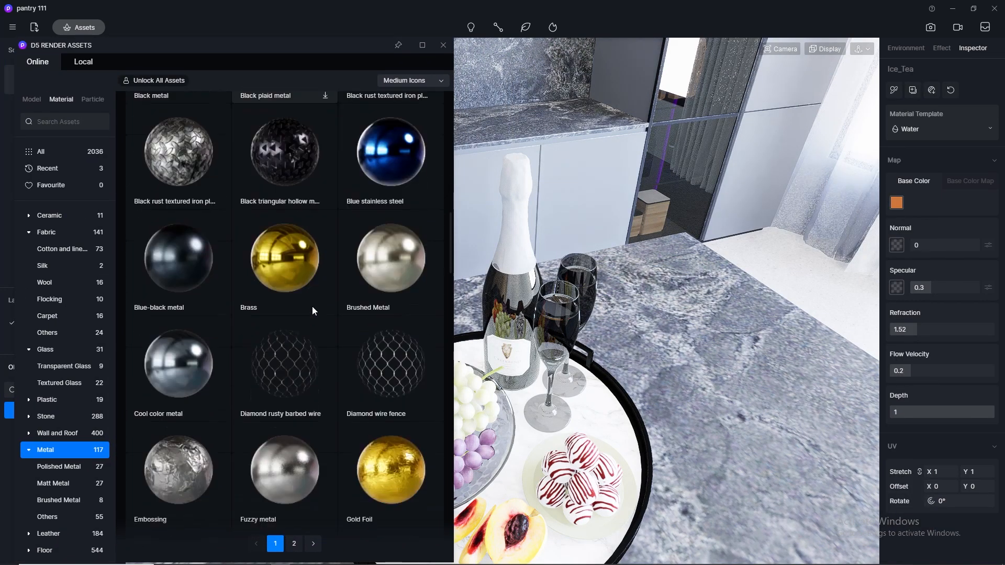
pyautogui.scroll(-3, 313, 310)
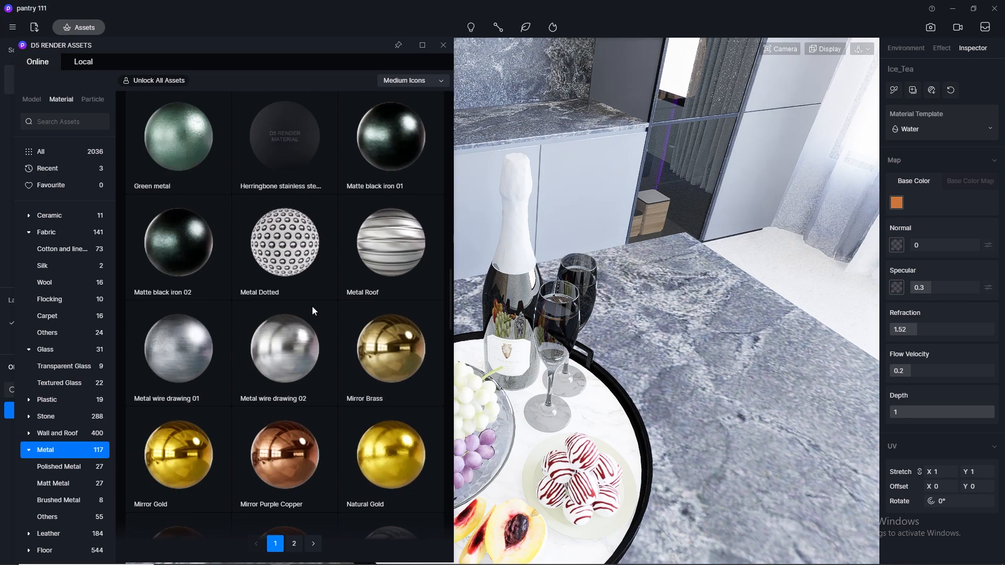
pyautogui.moveTo(391, 461); pyautogui.dragTo(521, 184)
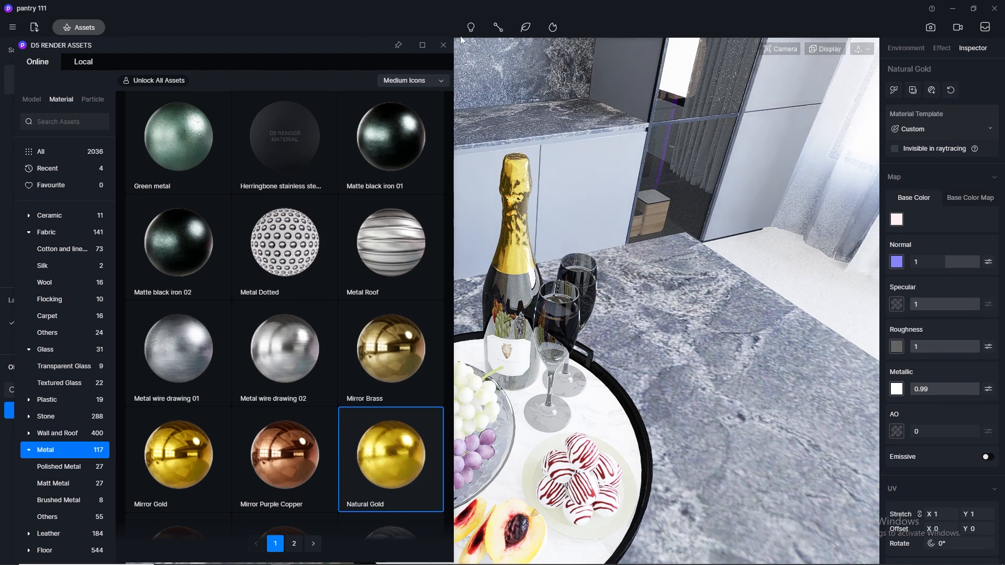
pyautogui.click(445, 44)
# Apply the Black Matte Metal material from the asset library to the sink fixture on the back counter.
pyautogui.scroll(-6, 535, 243)
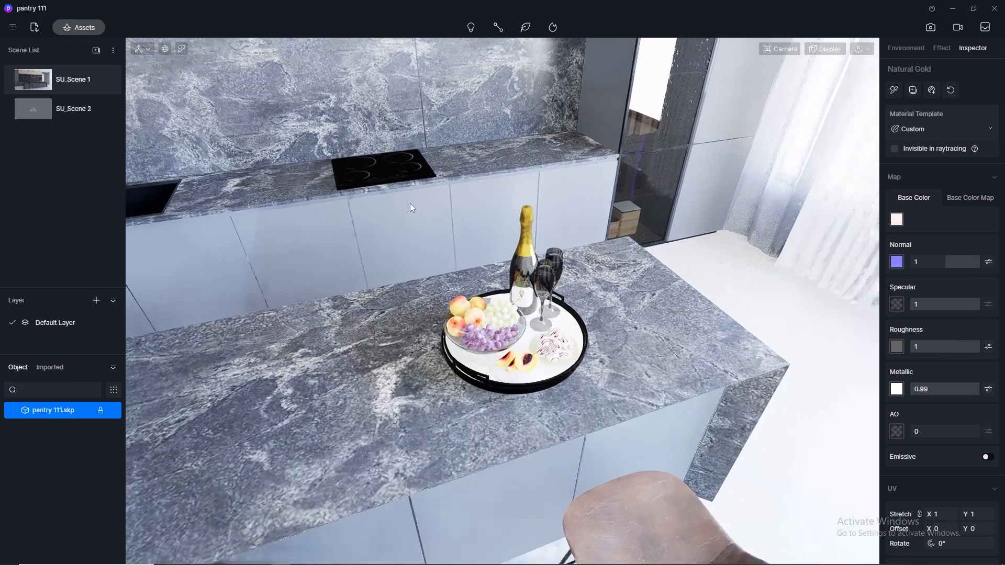
pyautogui.moveTo(375, 158); pyautogui.dragTo(521, 222, button='middle')
pyautogui.scroll(6, 311, 229)
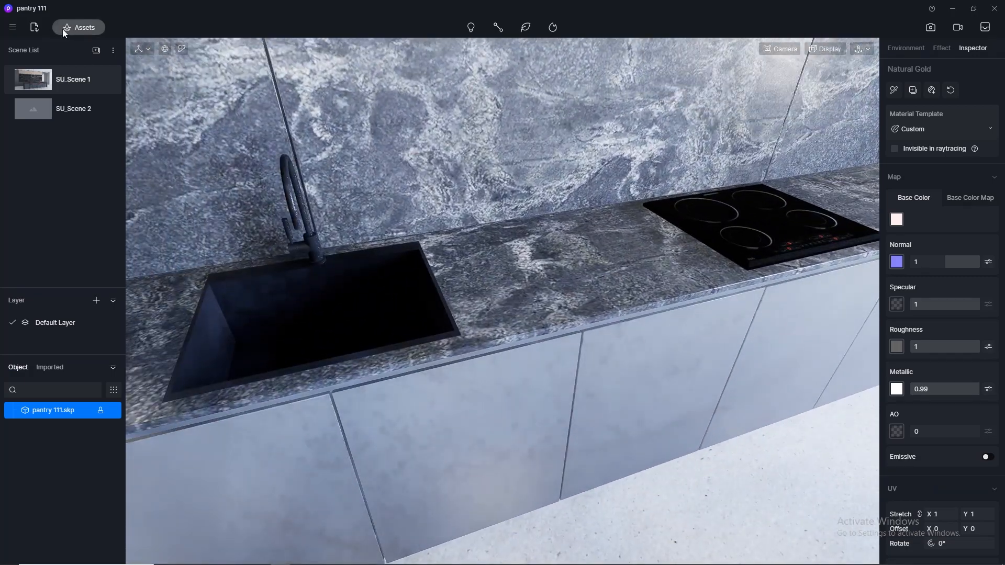
pyautogui.click(67, 29)
pyautogui.scroll(10, 288, 216)
pyautogui.scroll(8, 288, 215)
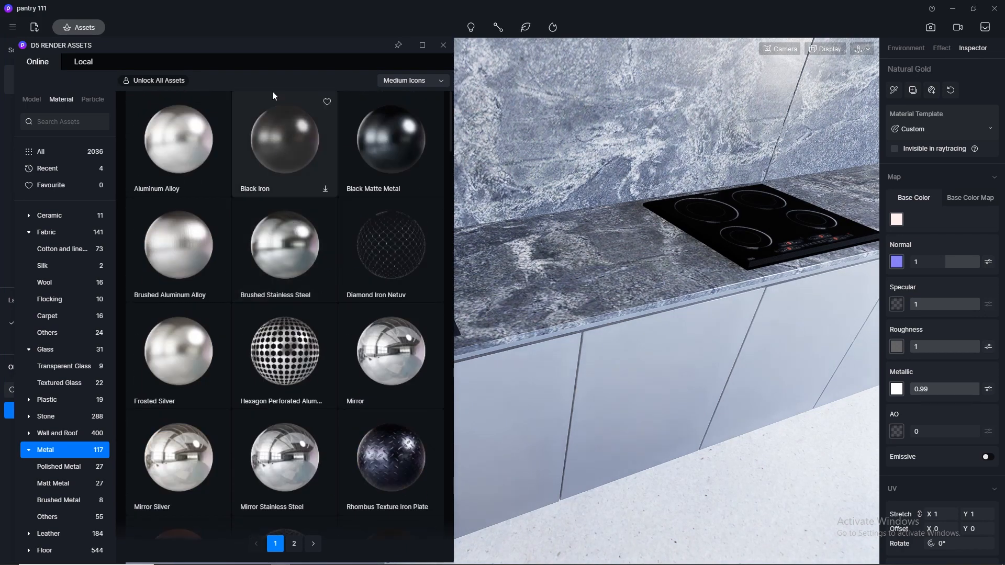
pyautogui.moveTo(265, 50); pyautogui.dragTo(621, 70)
pyautogui.moveTo(746, 171); pyautogui.dragTo(292, 294)
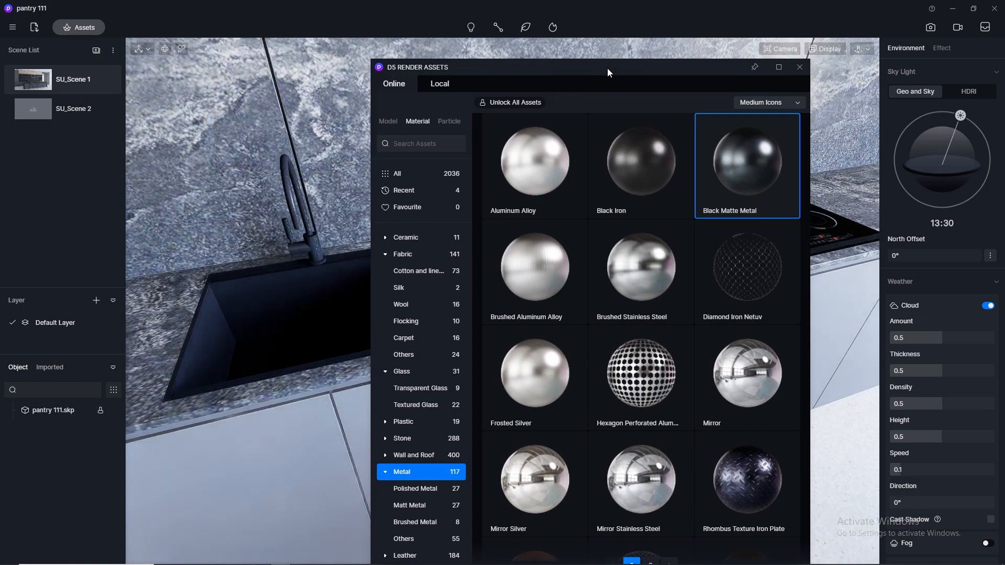
pyautogui.moveTo(609, 72); pyautogui.dragTo(333, 93)
# Pick the induction cooktop's material and set its Specular to 0.5 and Roughness to 0.2.
pyautogui.click(182, 49)
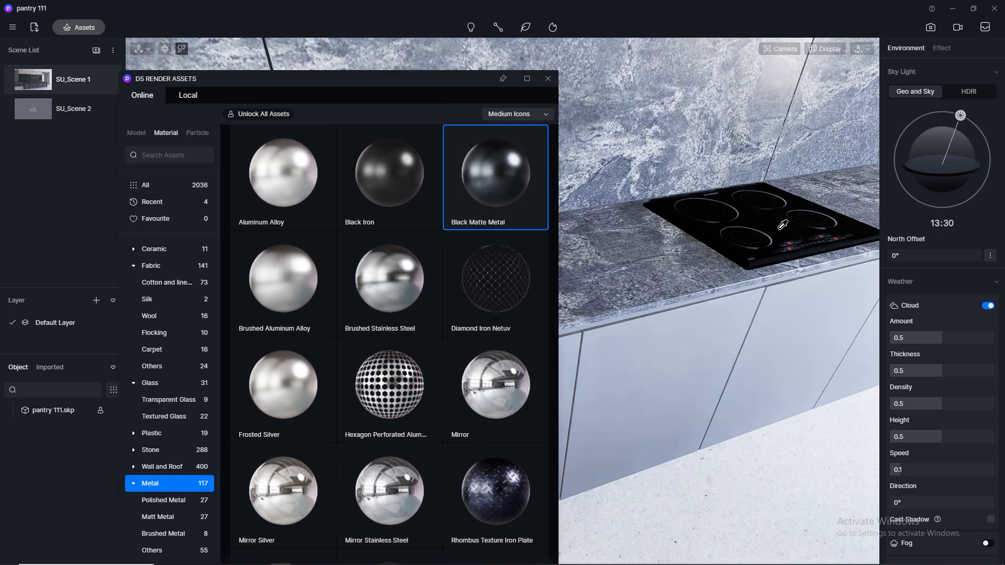
pyautogui.click(782, 225)
pyautogui.click(927, 303)
pyautogui.write('0.')
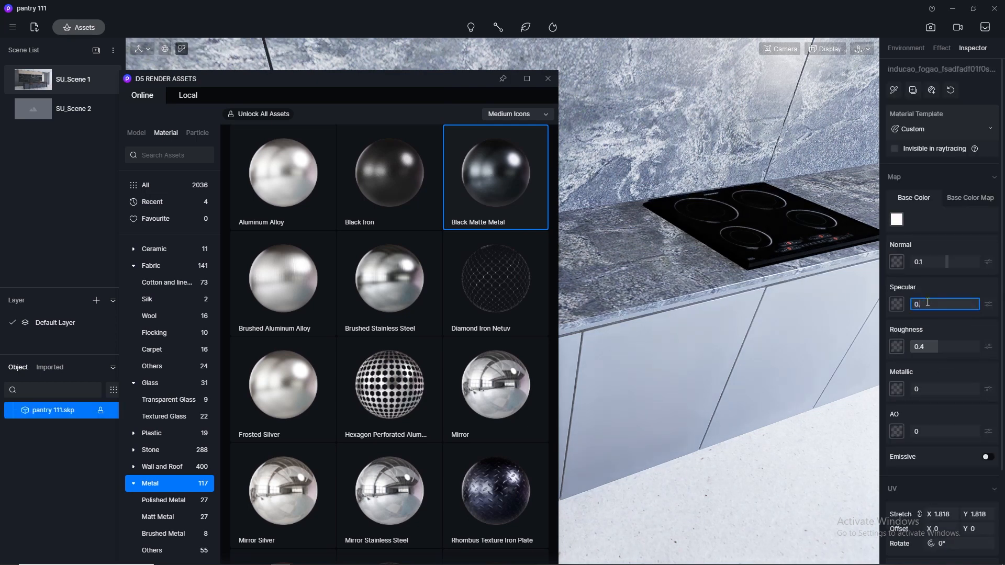
pyautogui.write('5')
pyautogui.press('Return')
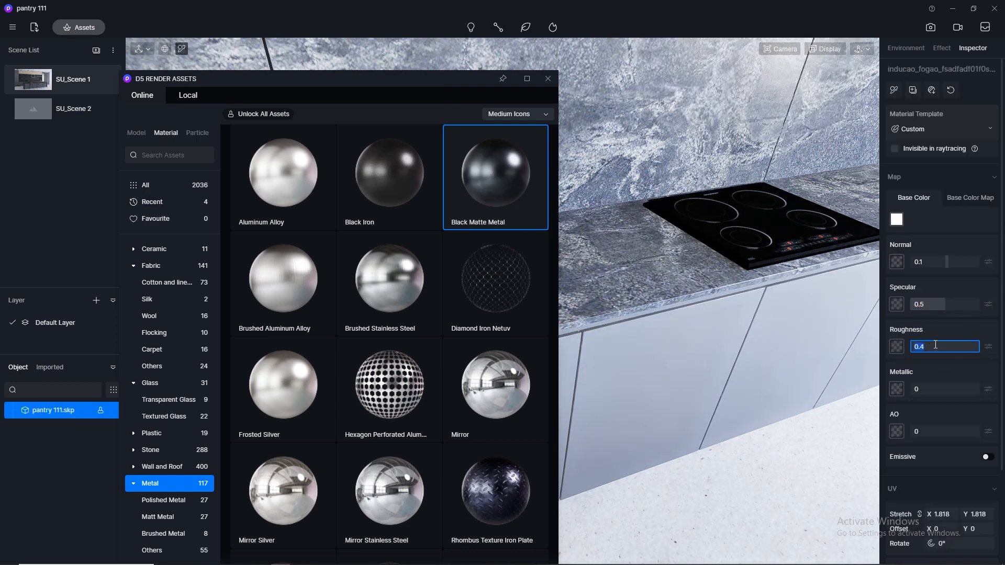
pyautogui.click(936, 345)
pyautogui.write('0.2')
pyautogui.press('Return')
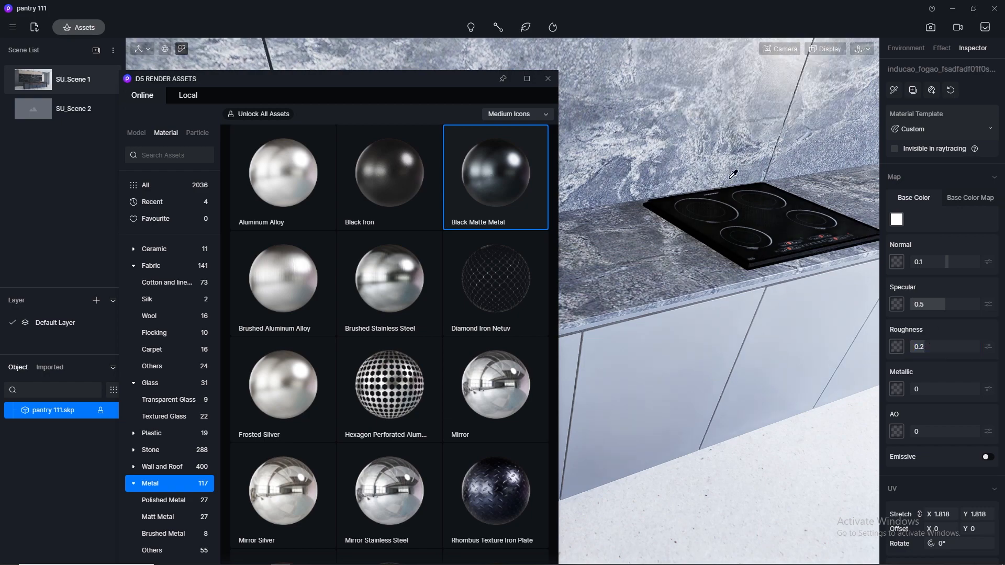
pyautogui.click(548, 78)
# Restore the SU_Scene 1 view and show it in image render mode with the environment settings open.
pyautogui.click(35, 81)
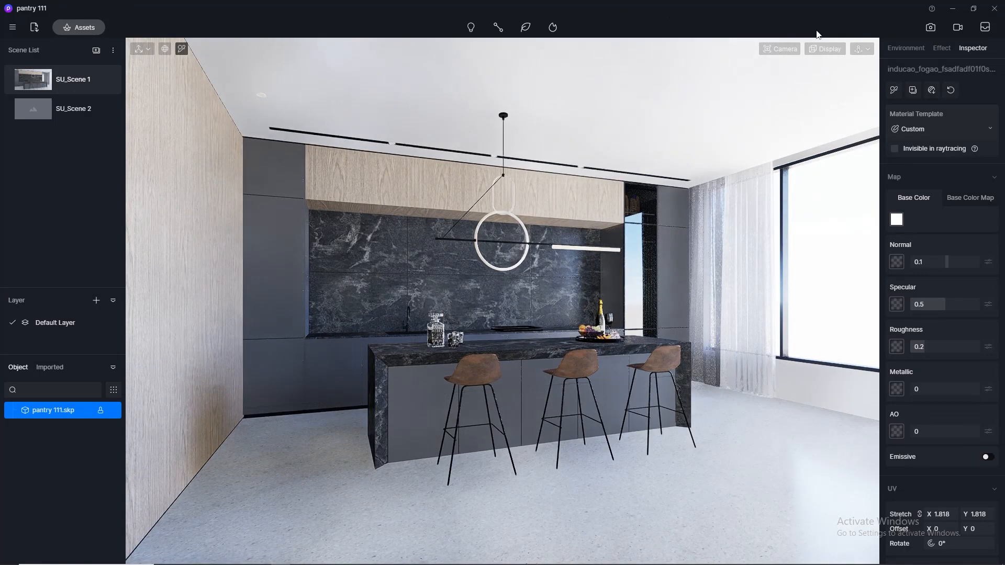
pyautogui.click(905, 48)
pyautogui.click(931, 27)
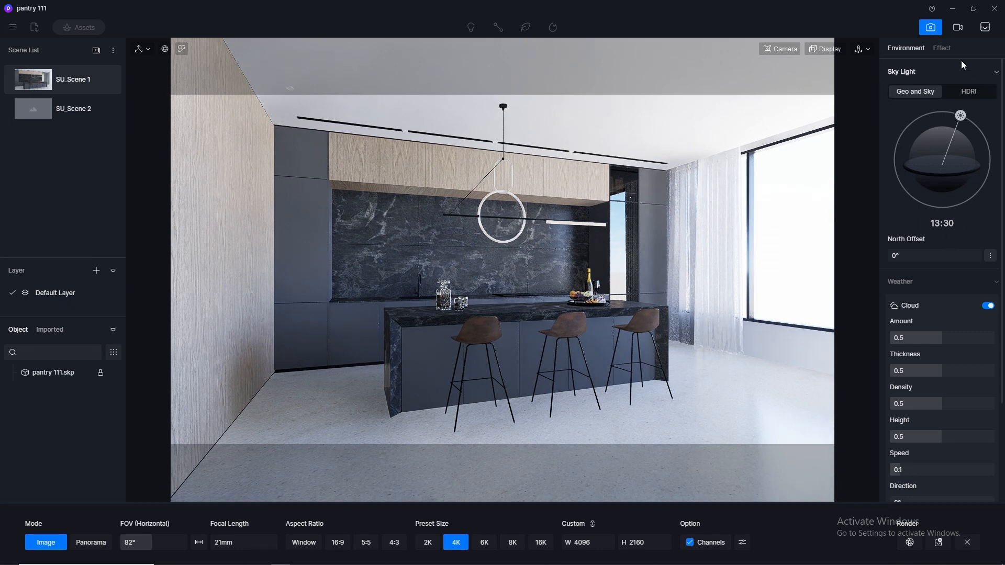
# Switch the sky light to HDRI and choose the custom btrr 8000×4000 sky.
pyautogui.click(976, 91)
pyautogui.click(954, 118)
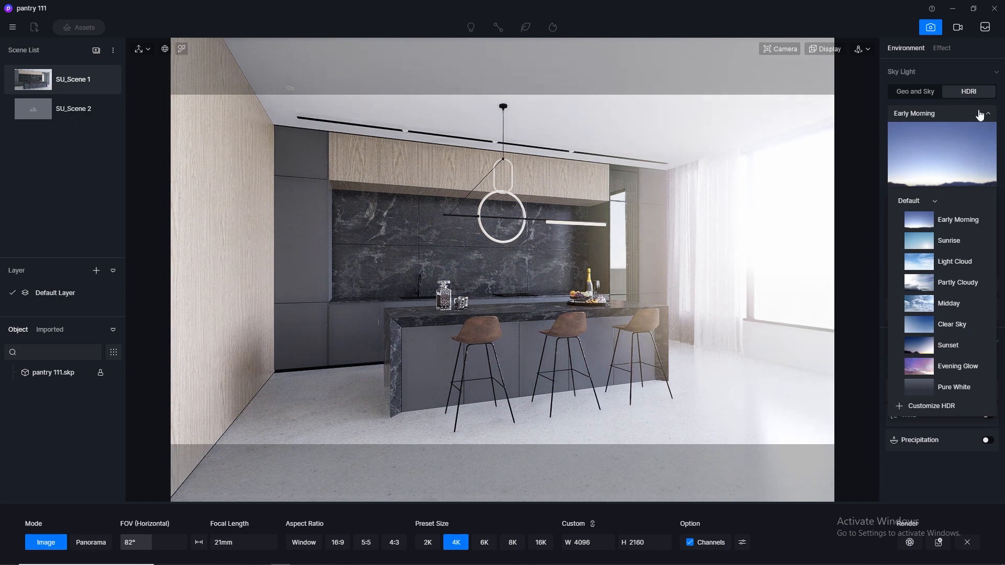
pyautogui.click(980, 114)
pyautogui.click(979, 114)
pyautogui.click(920, 205)
pyautogui.click(918, 214)
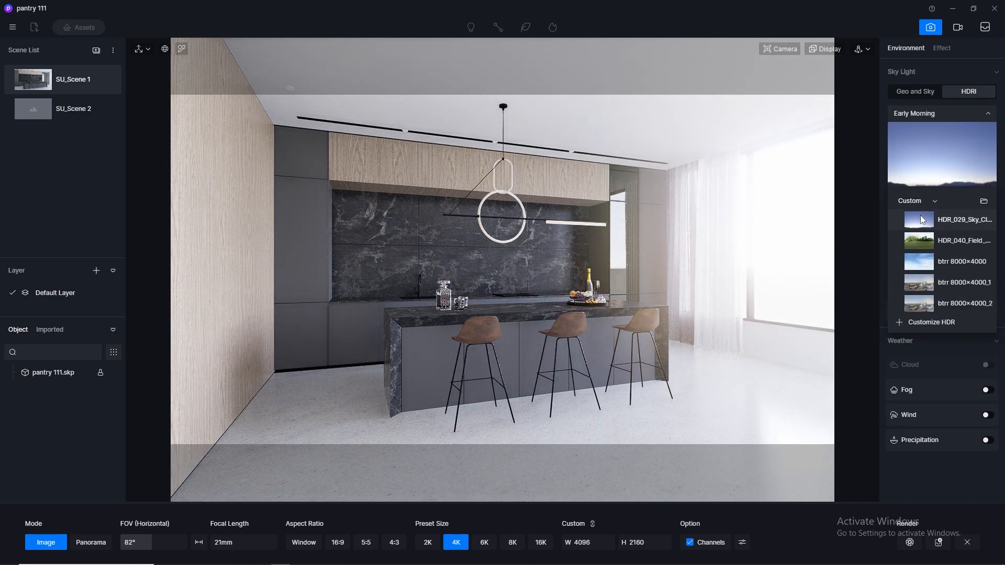
pyautogui.click(930, 268)
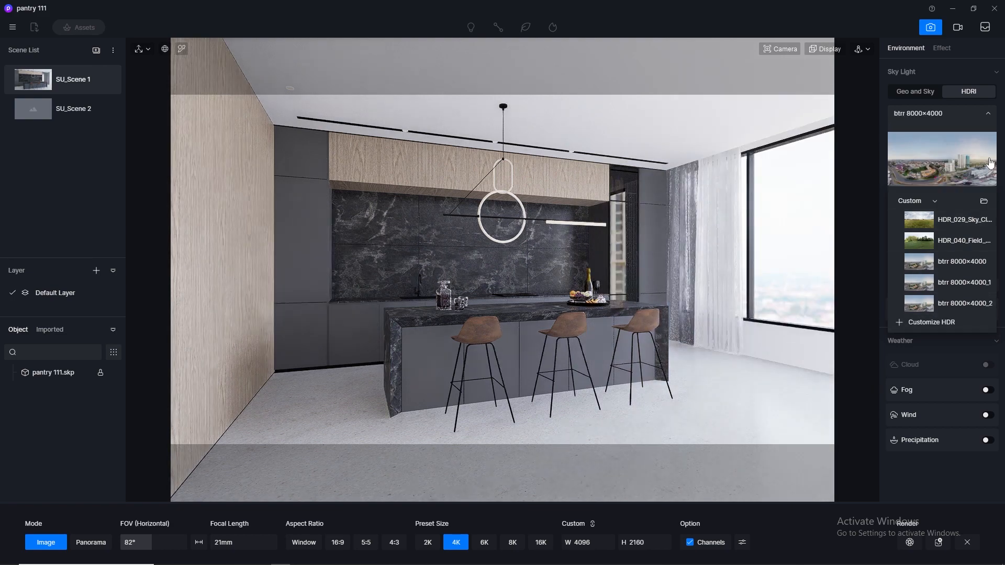
pyautogui.click(988, 114)
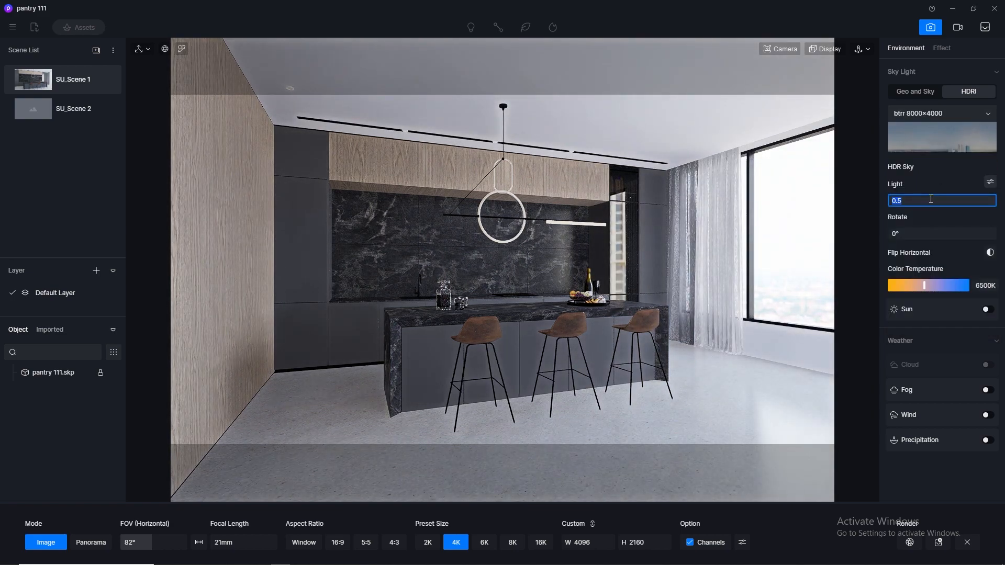
# Set the HDR sky's Skylight to 0.1 and Background to 0.01, and rotate the sky to 121.2°.
pyautogui.press('Return')
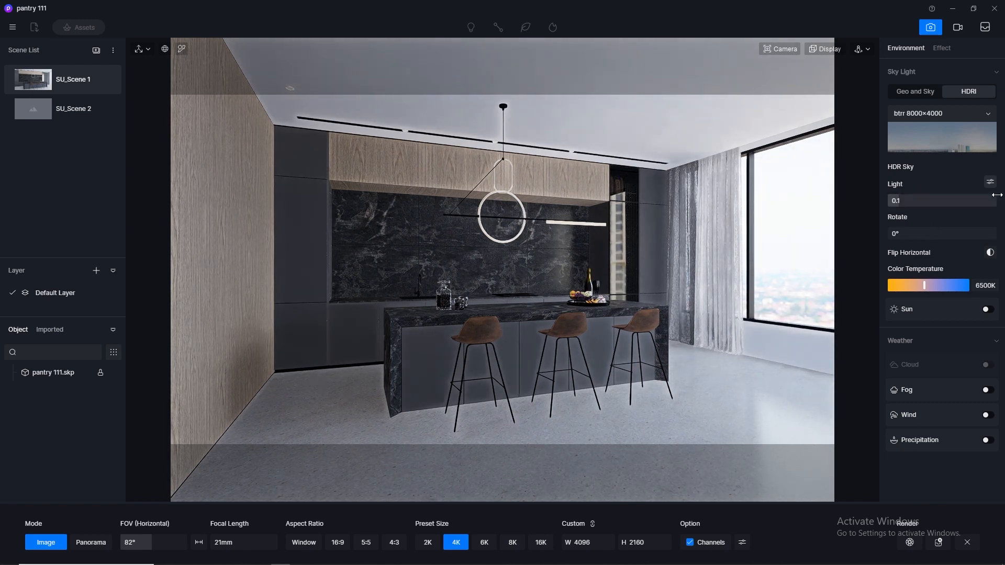
pyautogui.click(991, 181)
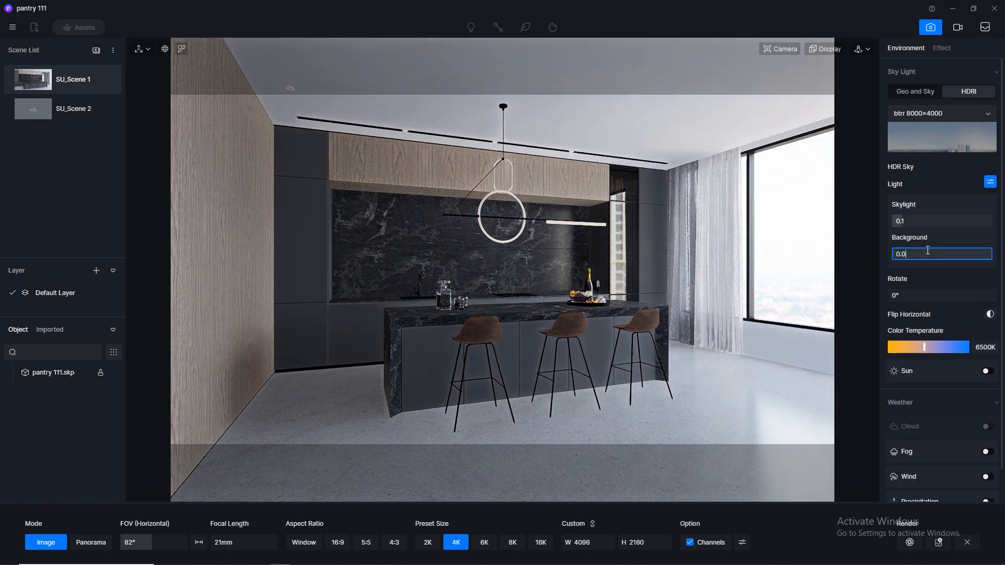
pyautogui.press('Return')
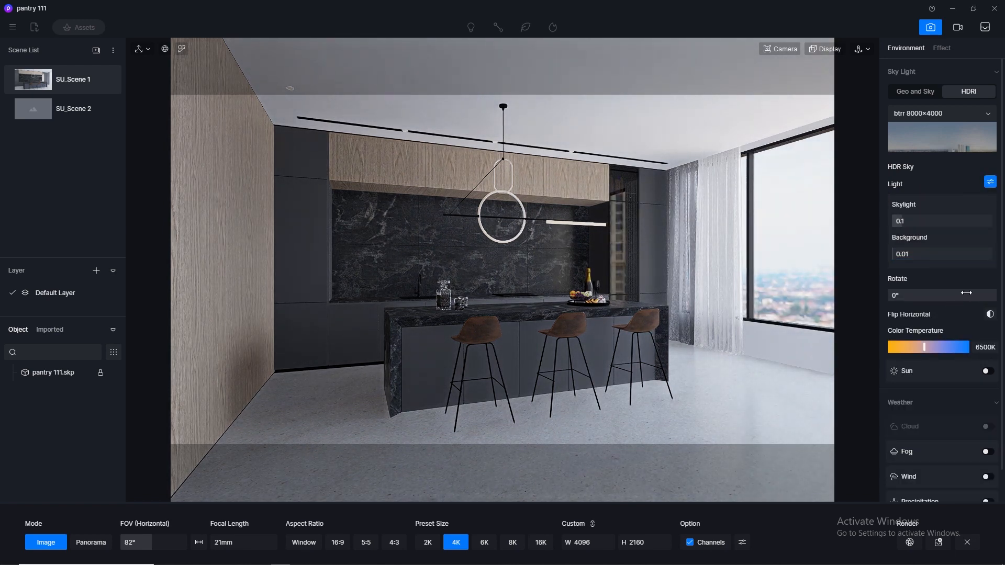
pyautogui.moveTo(966, 295); pyautogui.dragTo(924, 296)
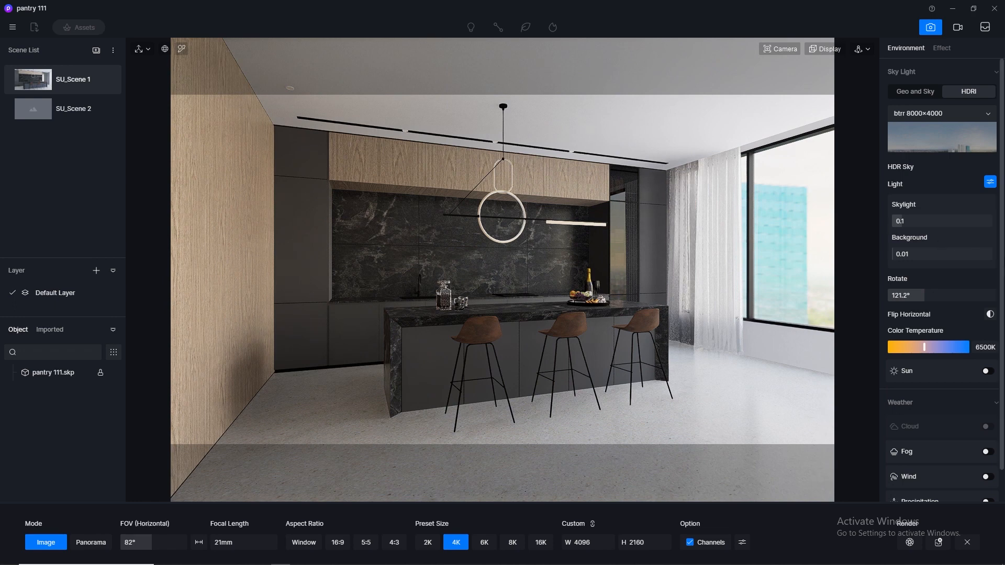
# Enable the sun for the HDRI sky with Sunlight Intensity 0.01 and Sun Disk Radius 2.5.
pyautogui.scroll(-1, 942, 262)
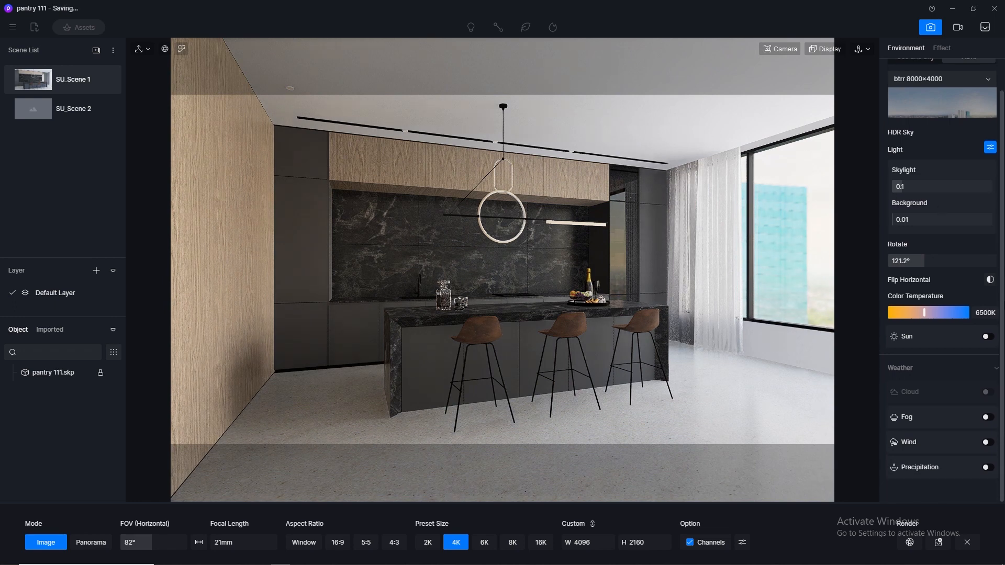
pyautogui.click(992, 337)
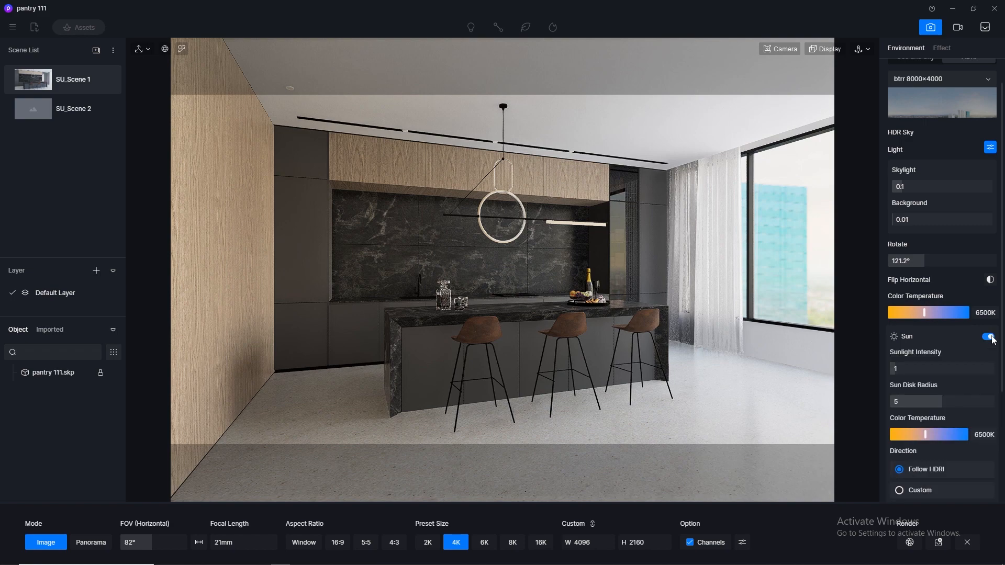
pyautogui.click(911, 369)
pyautogui.write('0.01')
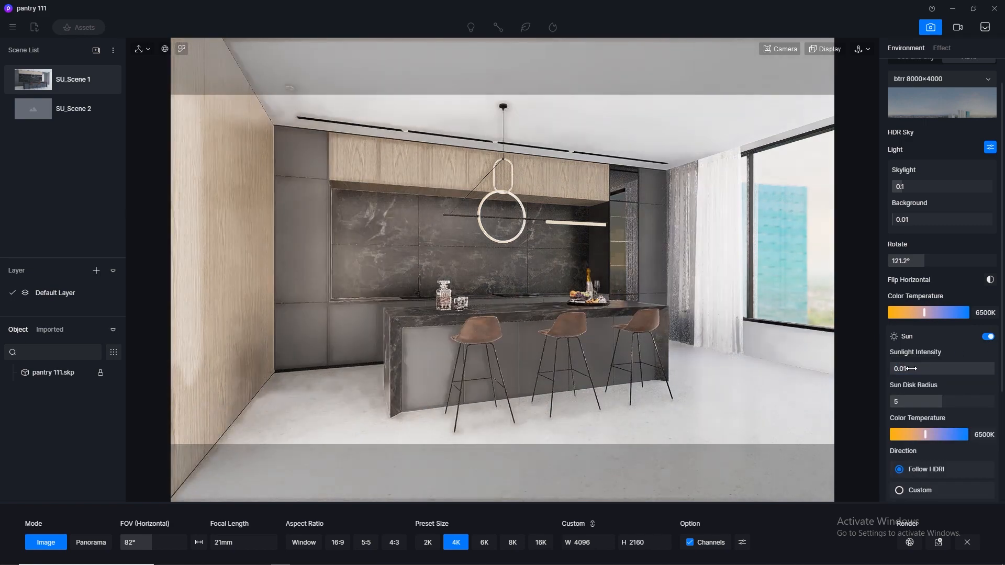
pyautogui.press('Return')
pyautogui.click(913, 401)
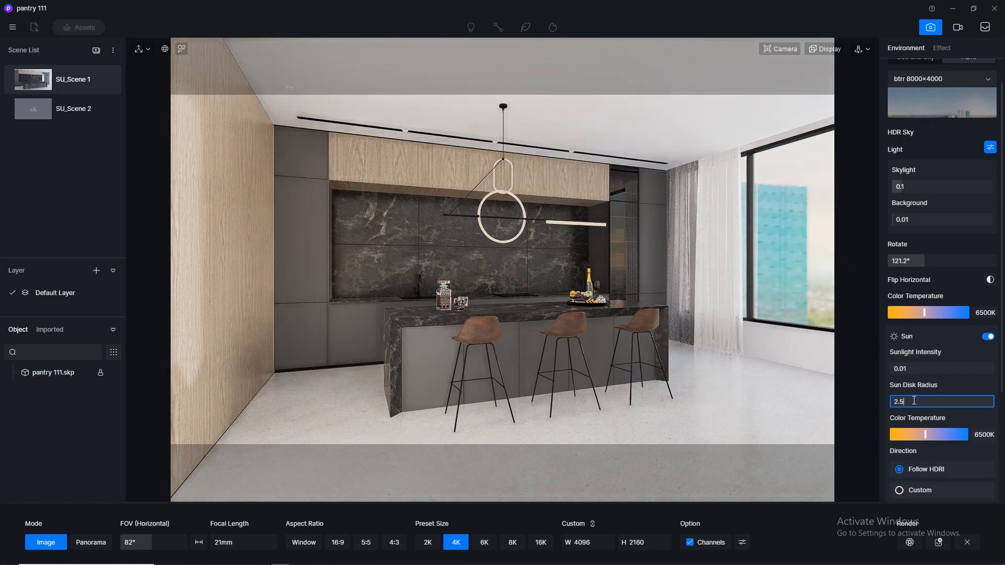
pyautogui.press('Return')
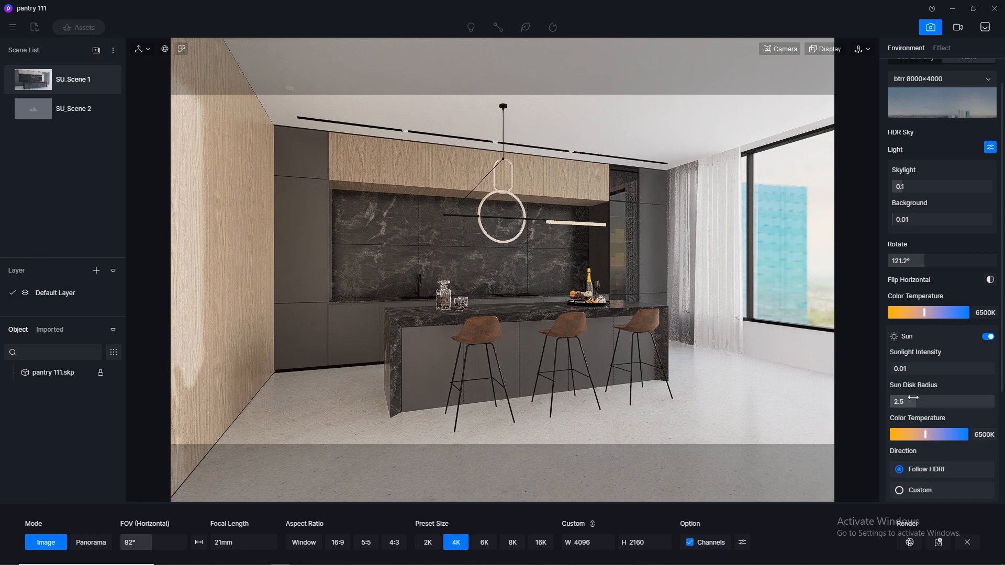
# Set a custom sun direction with Altitude 25.9 and Azimuth 90, then update SU_Scene 1 and leave image render mode.
pyautogui.click(900, 491)
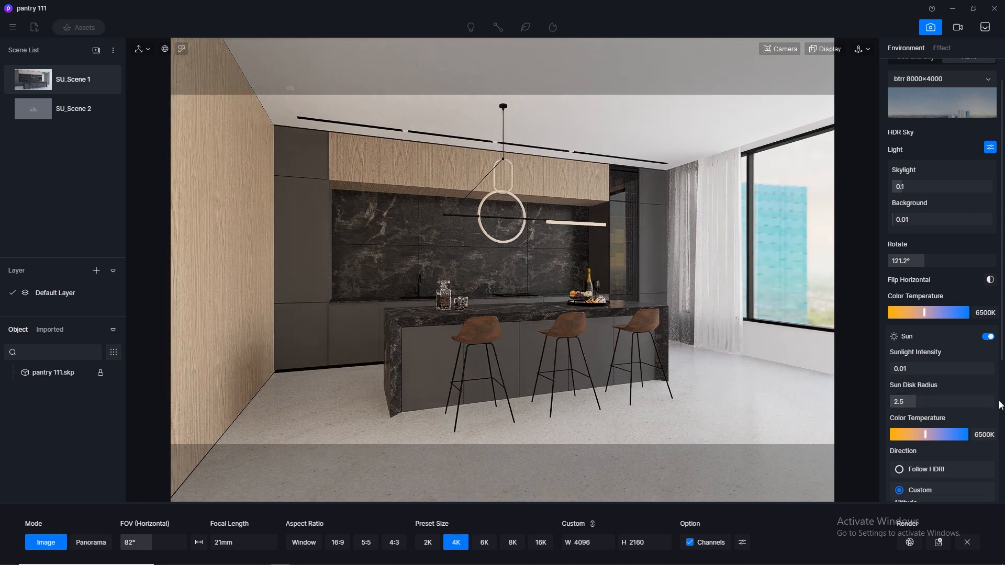
pyautogui.scroll(-2, 914, 472)
pyautogui.moveTo(897, 450); pyautogui.dragTo(918, 446)
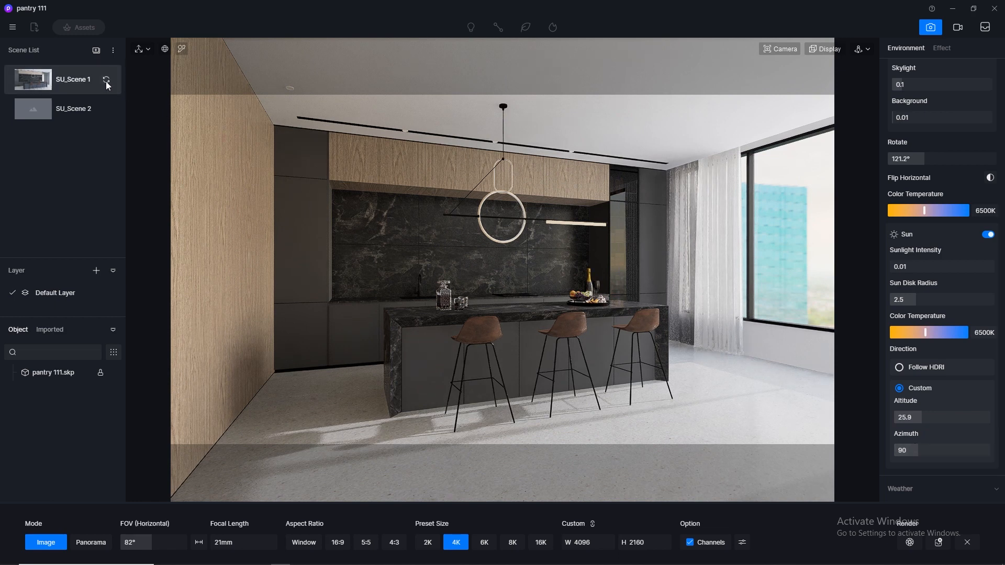
pyautogui.click(107, 81)
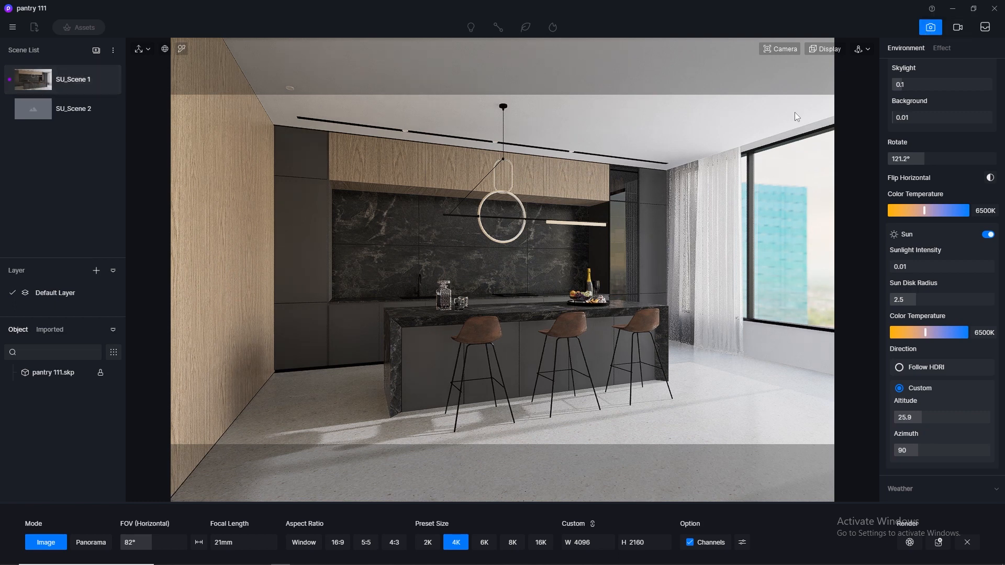
pyautogui.click(924, 30)
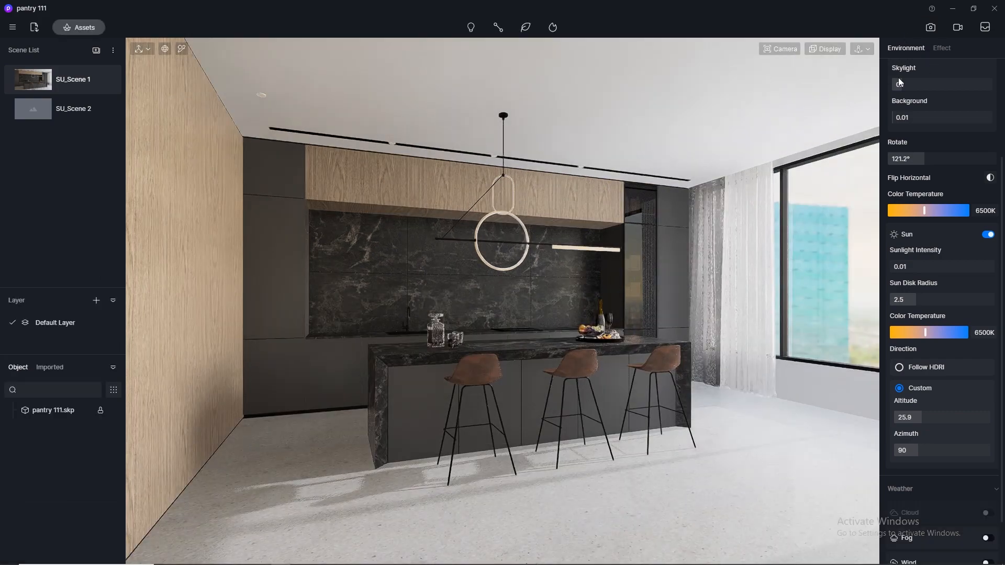
# Make the pendant lamp's light material emissive with Intensity 5 and Temperature 3500, and check it from SU_Scene 1.
pyautogui.click(183, 49)
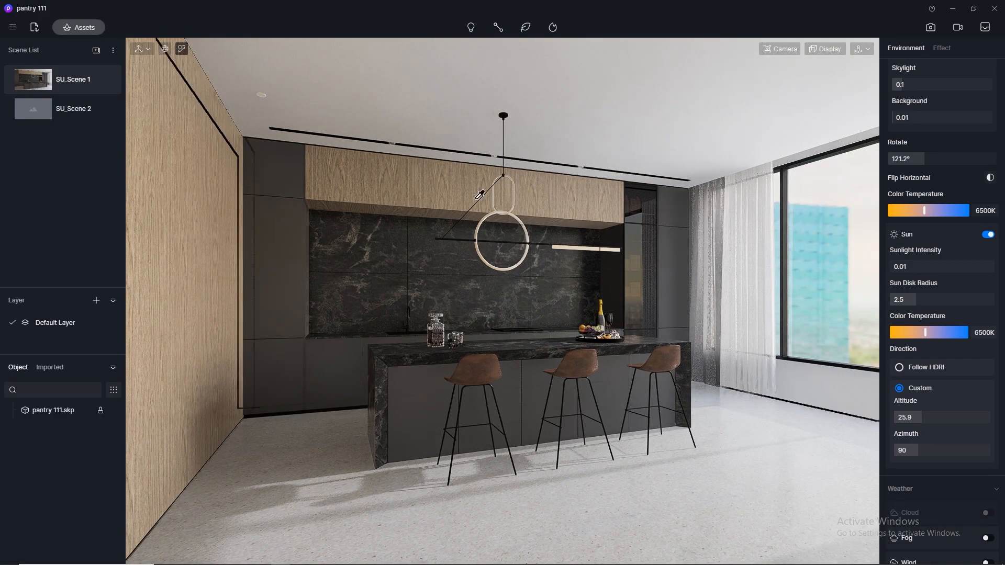
pyautogui.scroll(7, 512, 209)
pyautogui.scroll(-5, 516, 209)
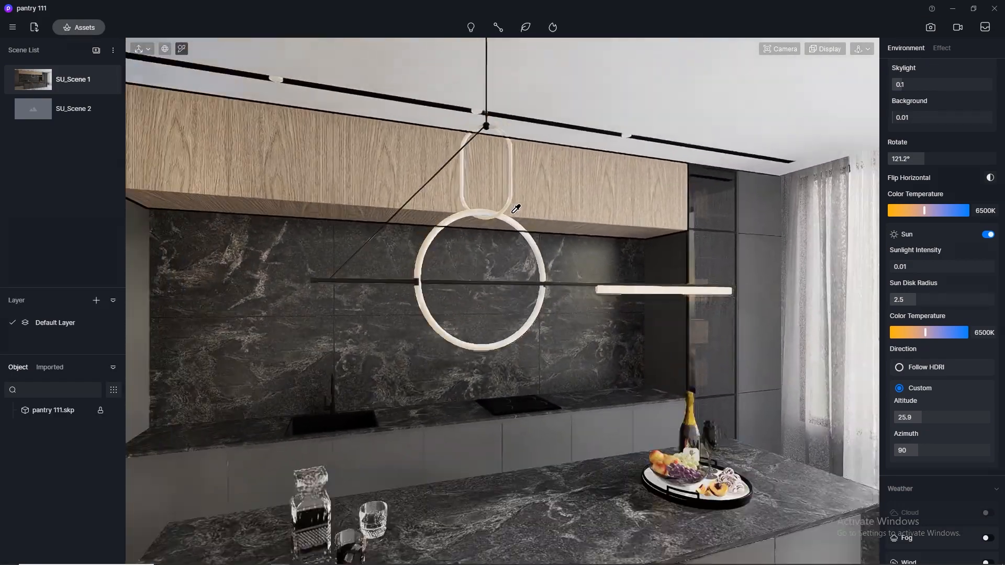
pyautogui.click(512, 205)
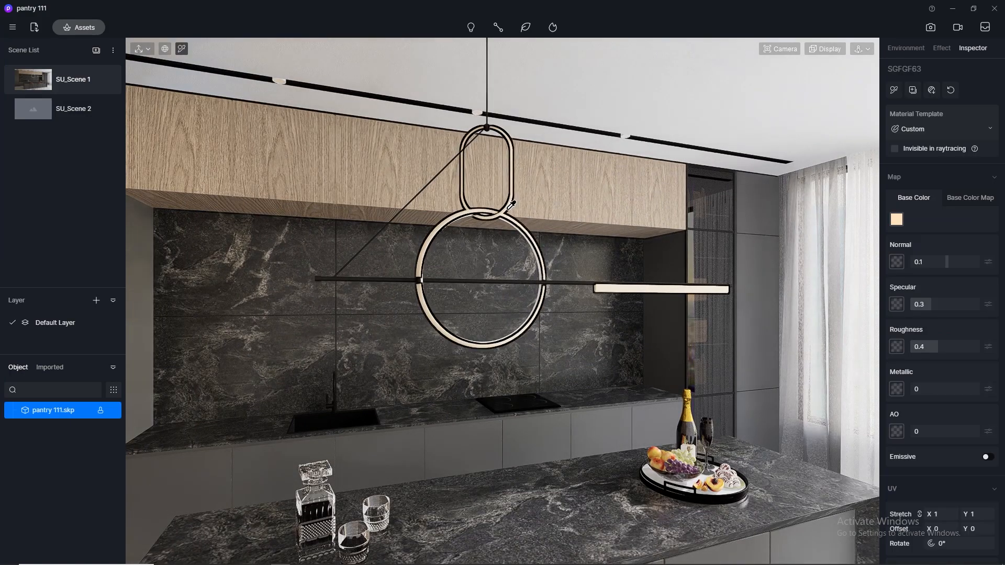
pyautogui.click(989, 458)
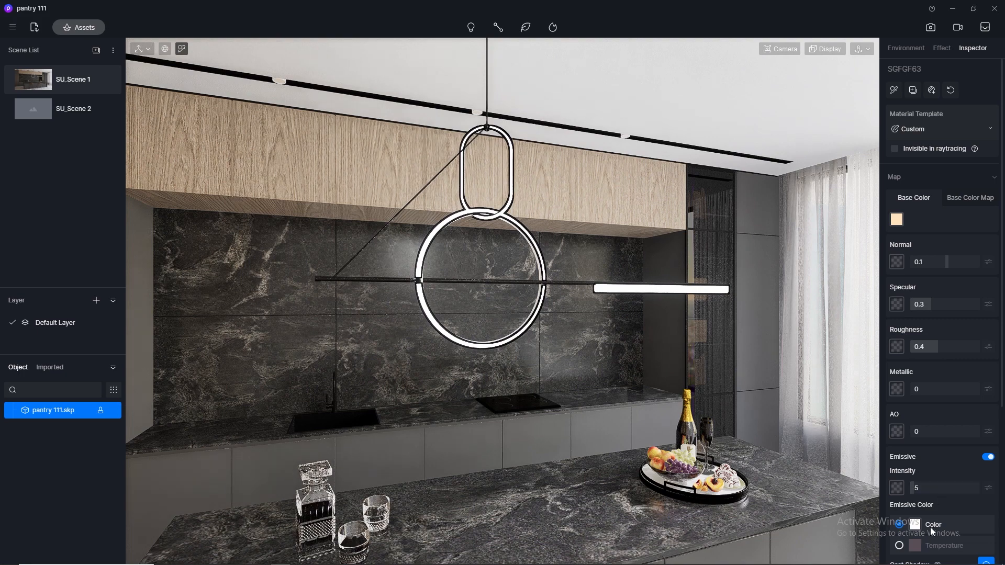
pyautogui.click(899, 546)
pyautogui.click(984, 559)
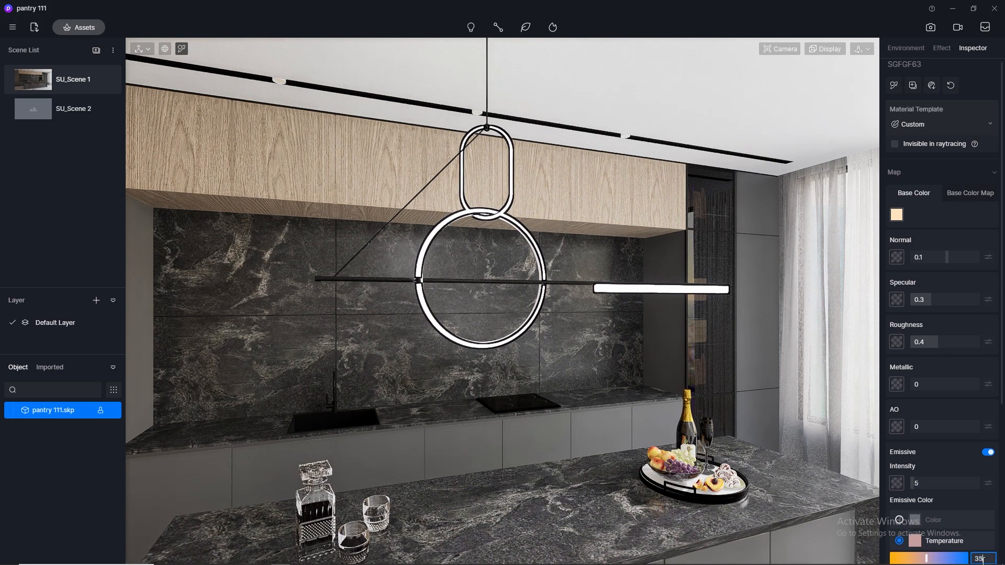
pyautogui.press('Return')
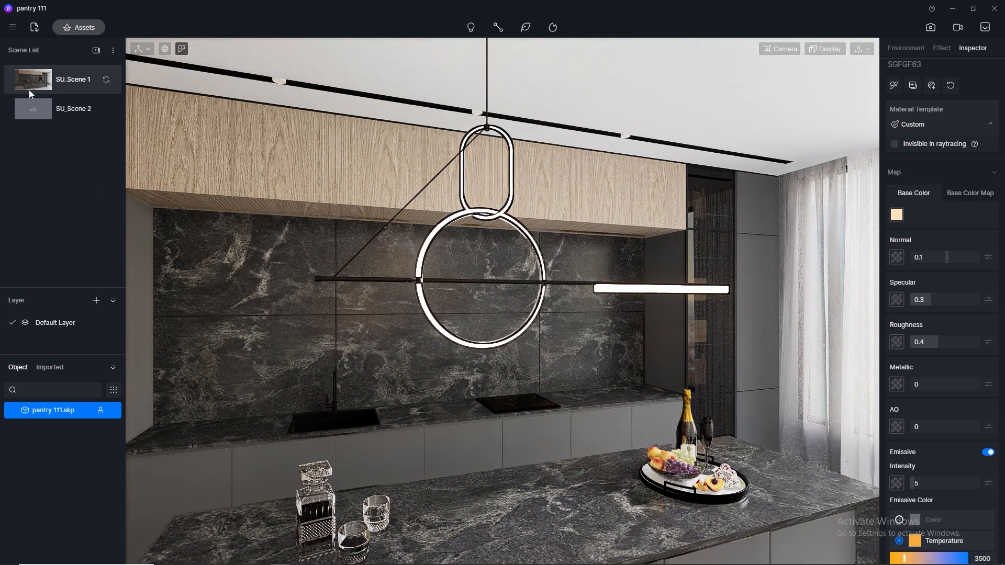
pyautogui.click(29, 87)
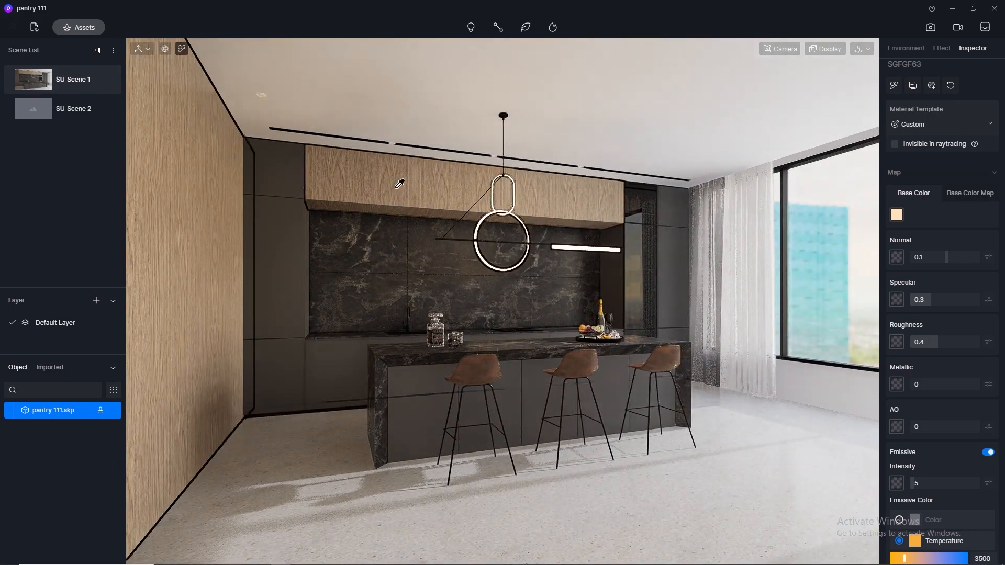
pyautogui.click(926, 484)
pyautogui.press('Return')
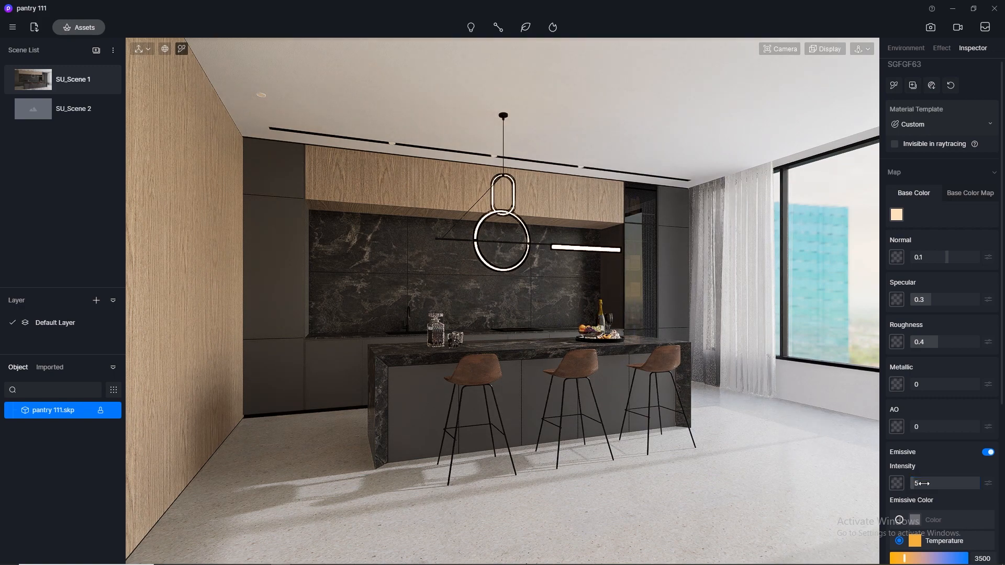
# Make the material of the round ceiling downlights emissive and set its Intensity to 1.
pyautogui.scroll(5, 388, 117)
pyautogui.scroll(5, 221, 57)
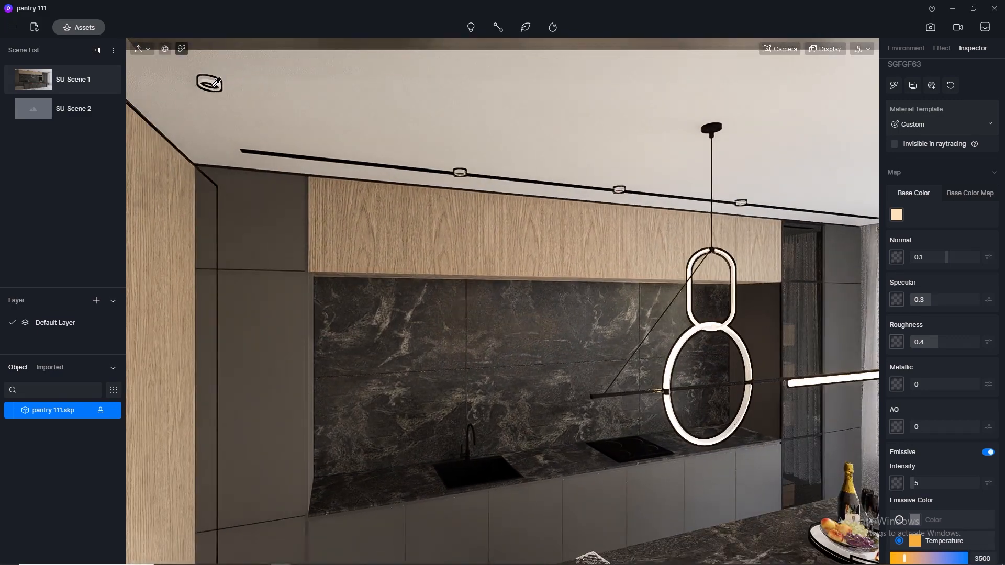
pyautogui.click(211, 88)
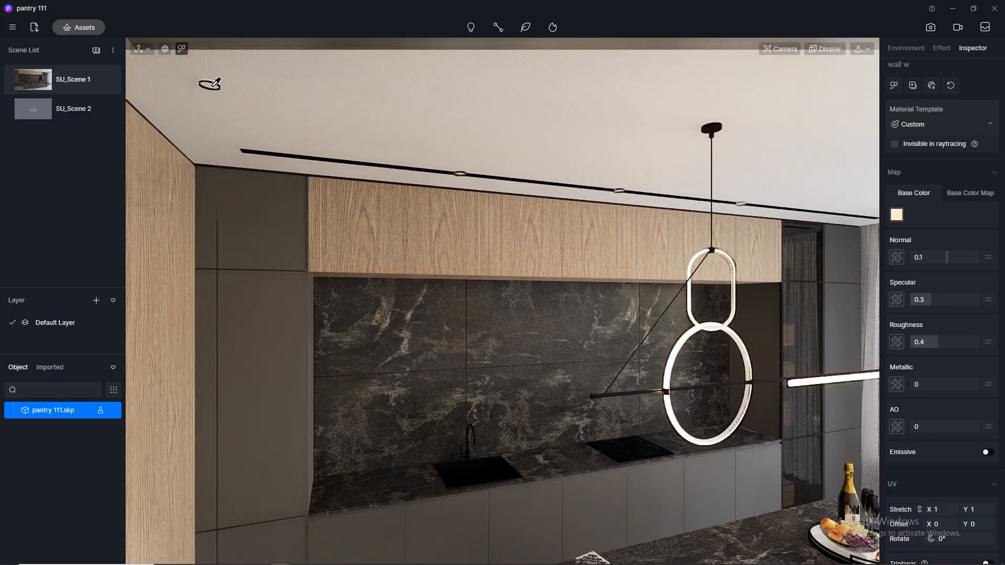
pyautogui.click(987, 452)
pyautogui.moveTo(919, 483); pyautogui.dragTo(934, 485)
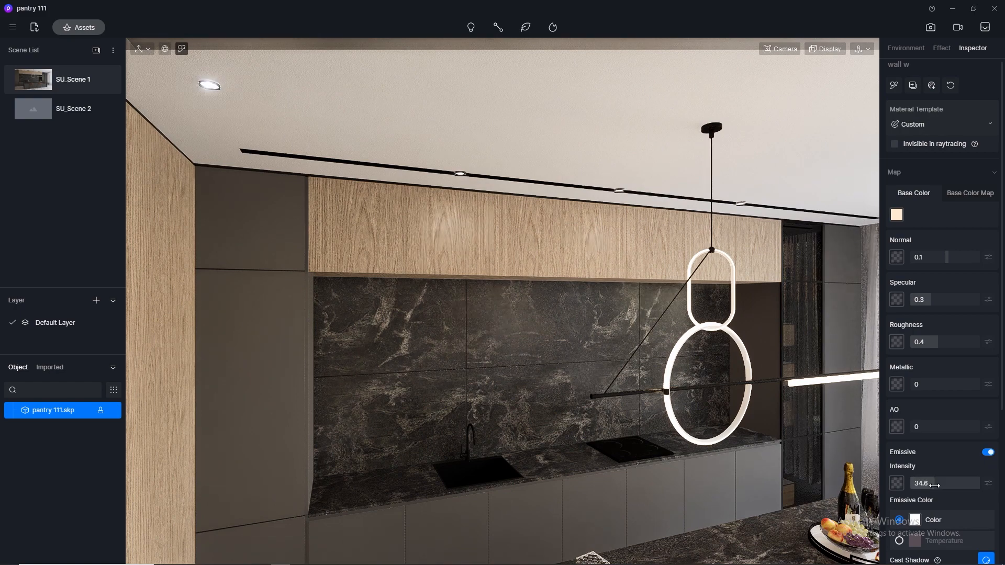
pyautogui.click(926, 484)
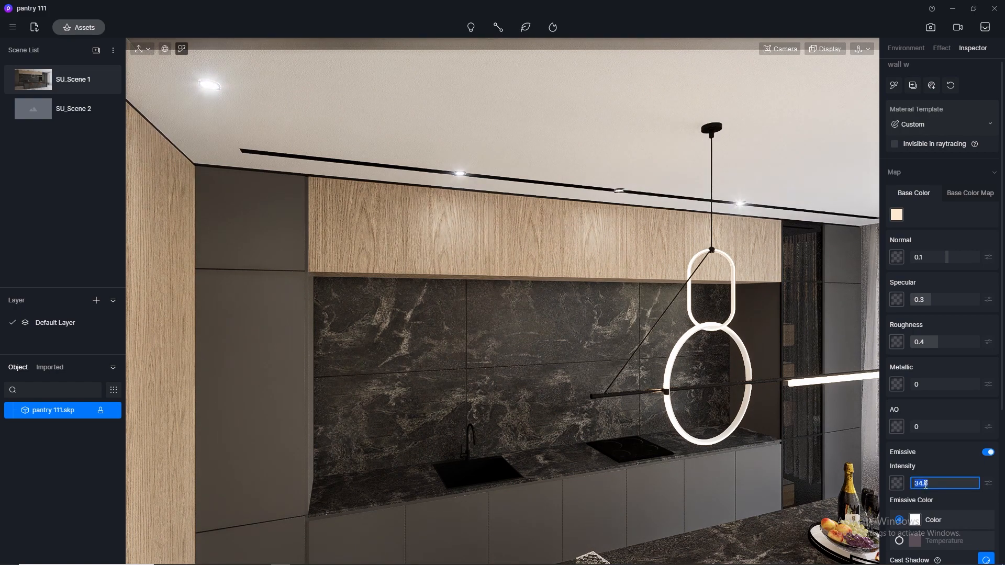
pyautogui.press('Return')
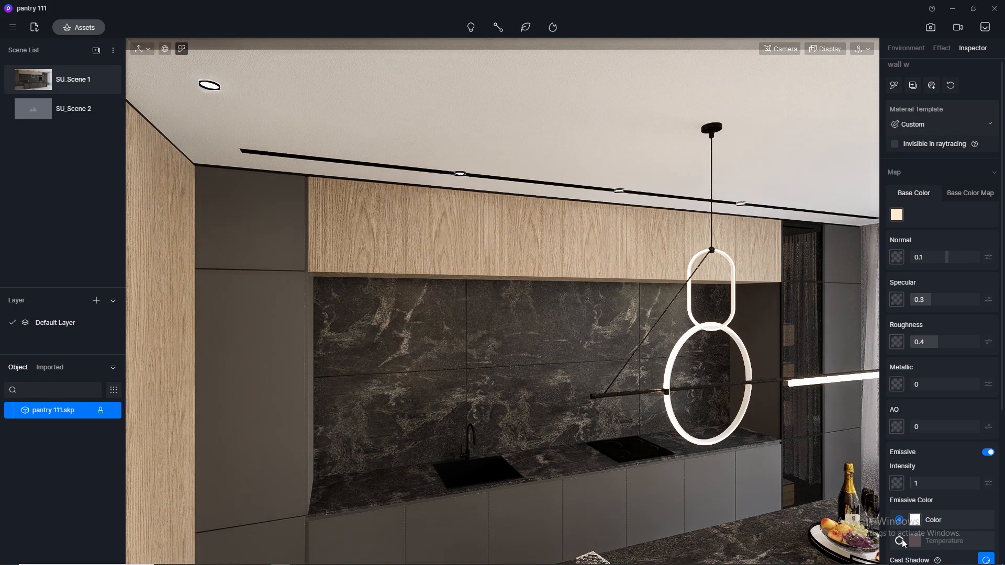
# Switch the ceiling downlights' emissive color to Temperature and set it to 3500.
pyautogui.click(900, 542)
pyautogui.scroll(-1, 973, 524)
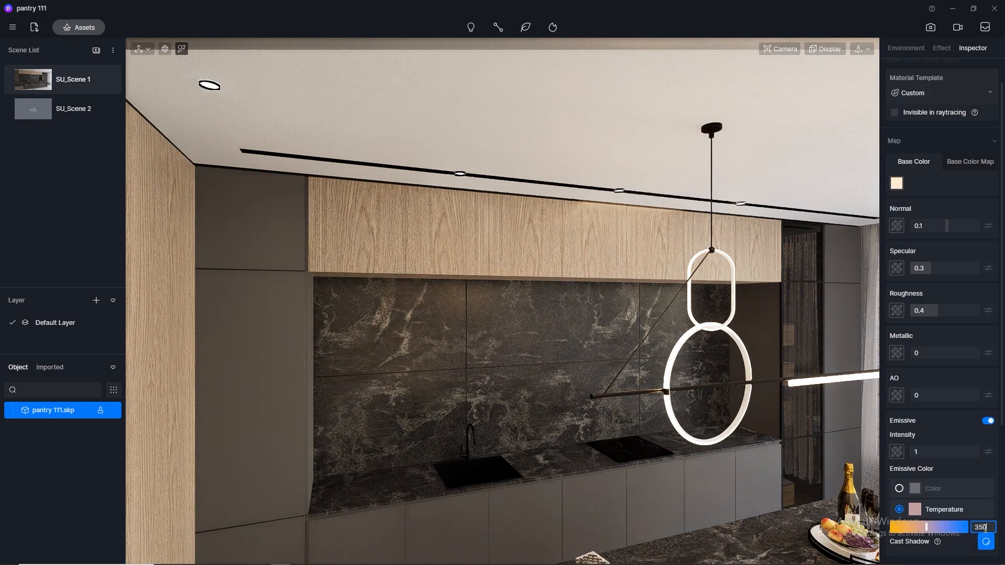
pyautogui.write('0')
pyautogui.press('Return')
# Set the camera's clipping distance to 0 for a close view of the underside of the upper wood cabinet.
pyautogui.scroll(2, 646, 251)
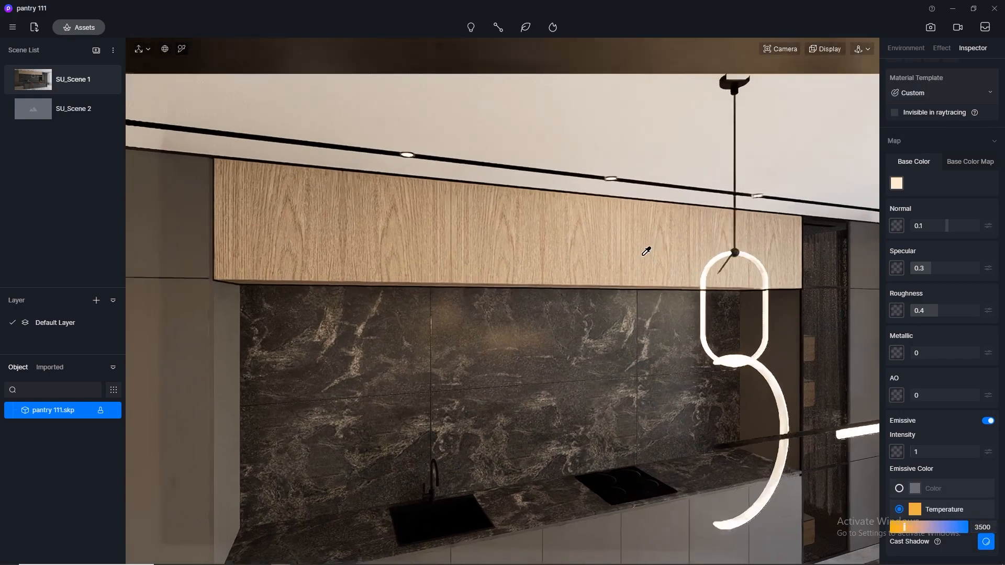
pyautogui.scroll(2, 647, 251)
pyautogui.moveTo(575, 338); pyautogui.dragTo(698, 209, button='middle')
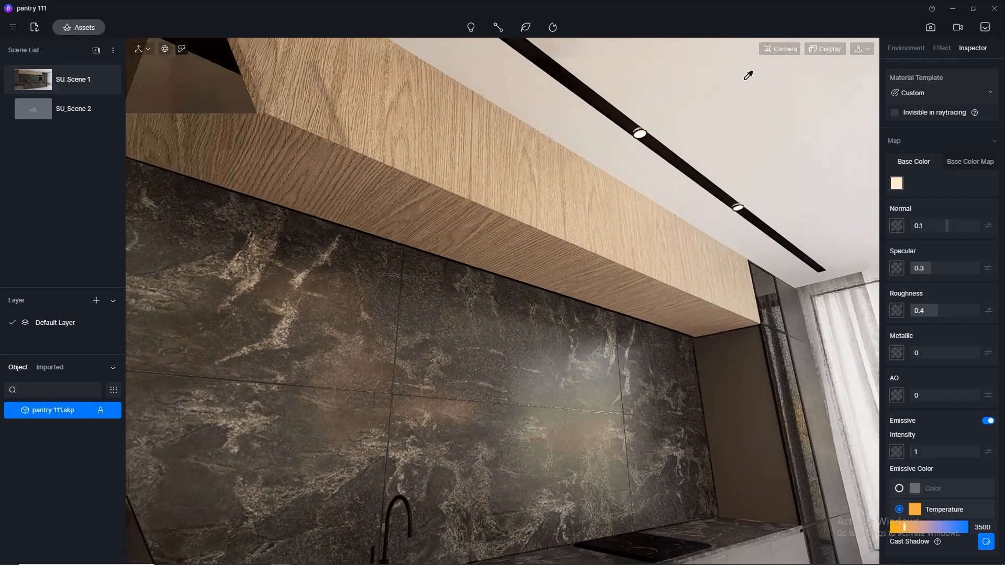
pyautogui.click(780, 49)
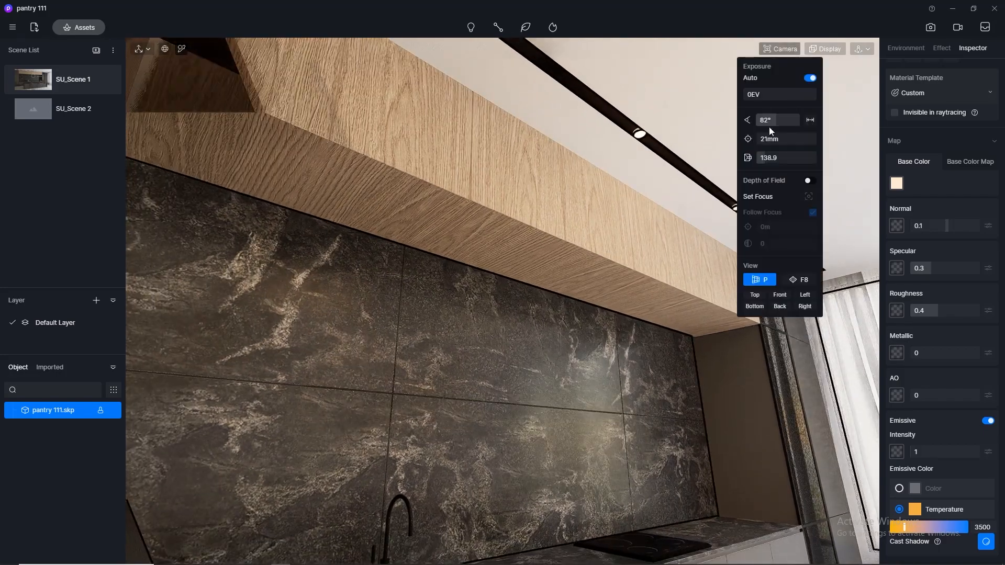
pyautogui.moveTo(768, 158); pyautogui.dragTo(744, 158)
pyautogui.scroll(4, 472, 254)
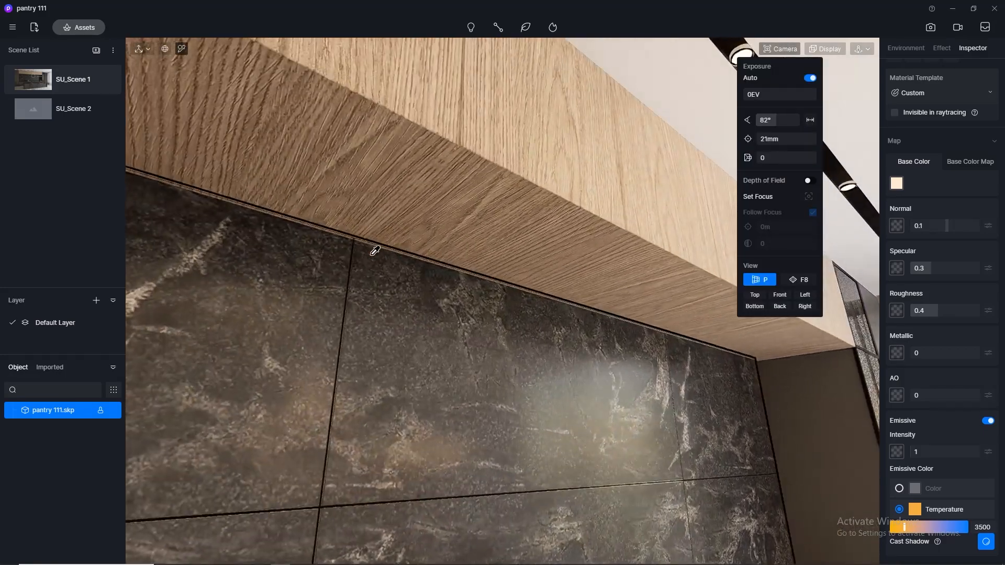
# Make the green strip under the upper wood cabinet, along the marble backsplash, emissive with Temperature 3500.
pyautogui.moveTo(375, 252); pyautogui.dragTo(438, 199, button='middle')
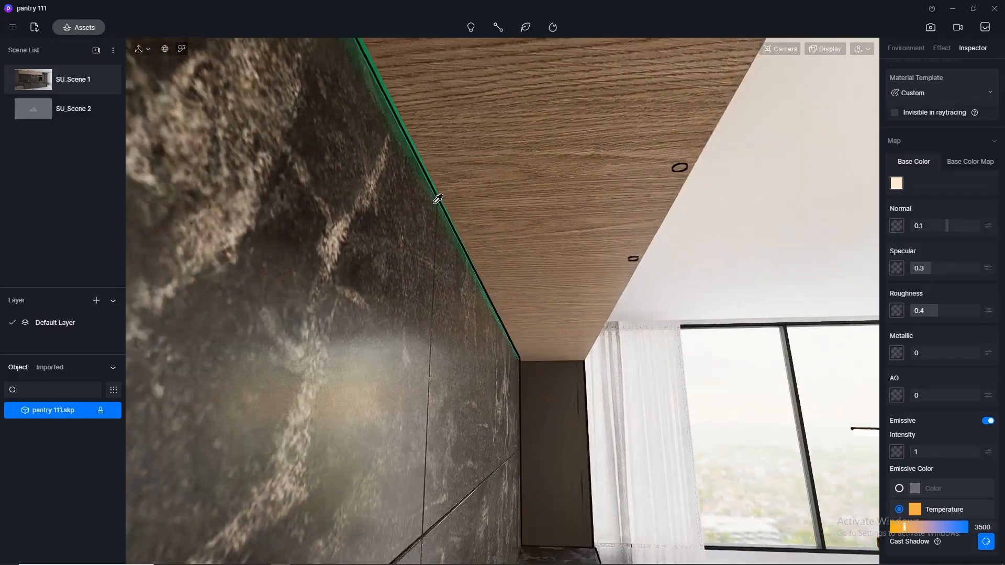
pyautogui.click(445, 198)
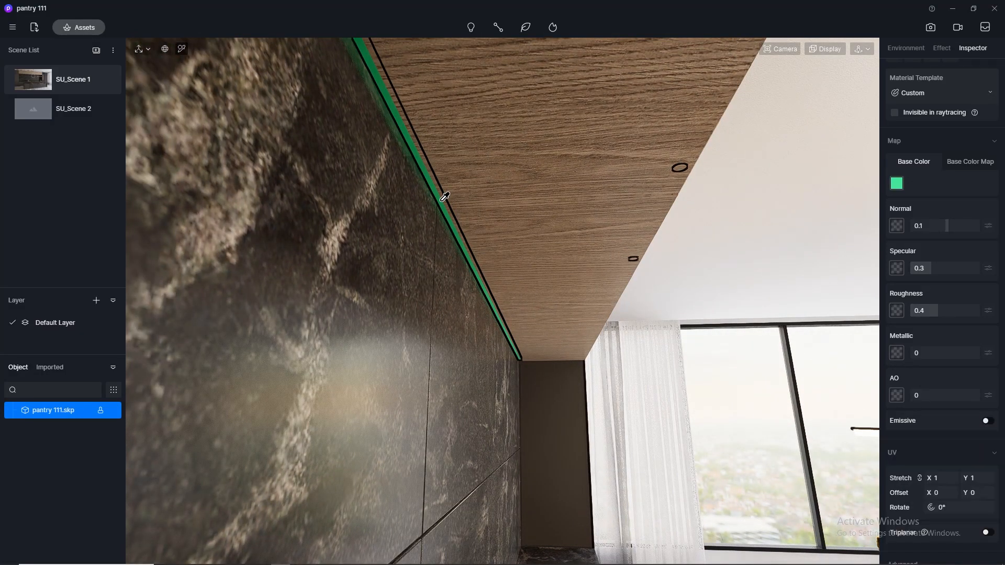
pyautogui.click(988, 421)
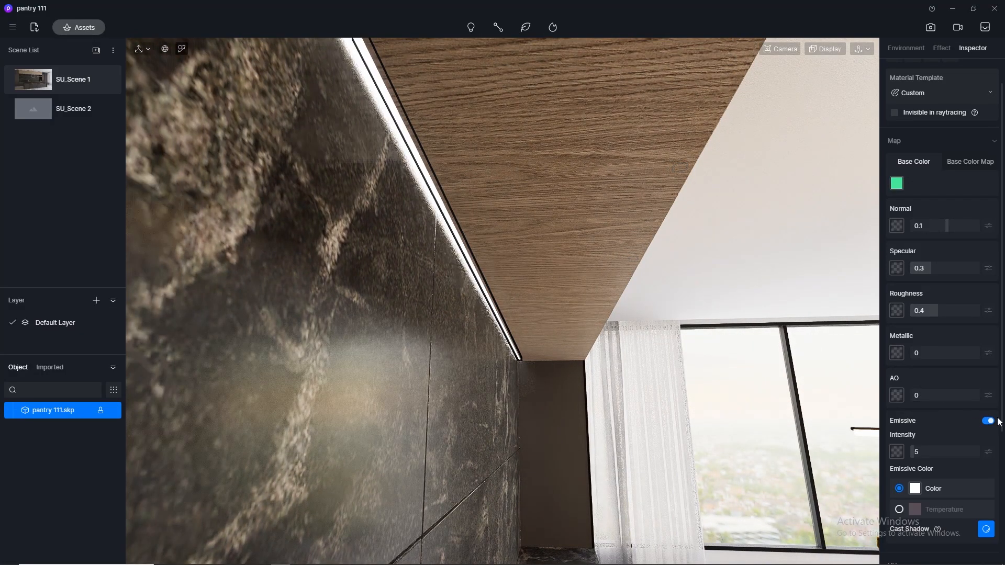
pyautogui.scroll(-2, 995, 408)
pyautogui.click(899, 424)
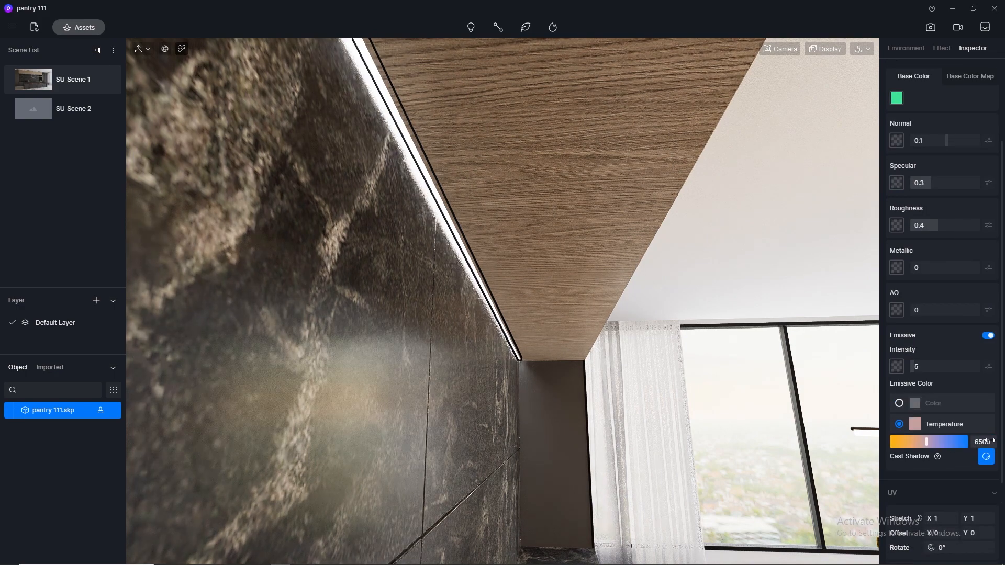
pyautogui.click(991, 441)
pyautogui.write('3500')
pyautogui.press('Return')
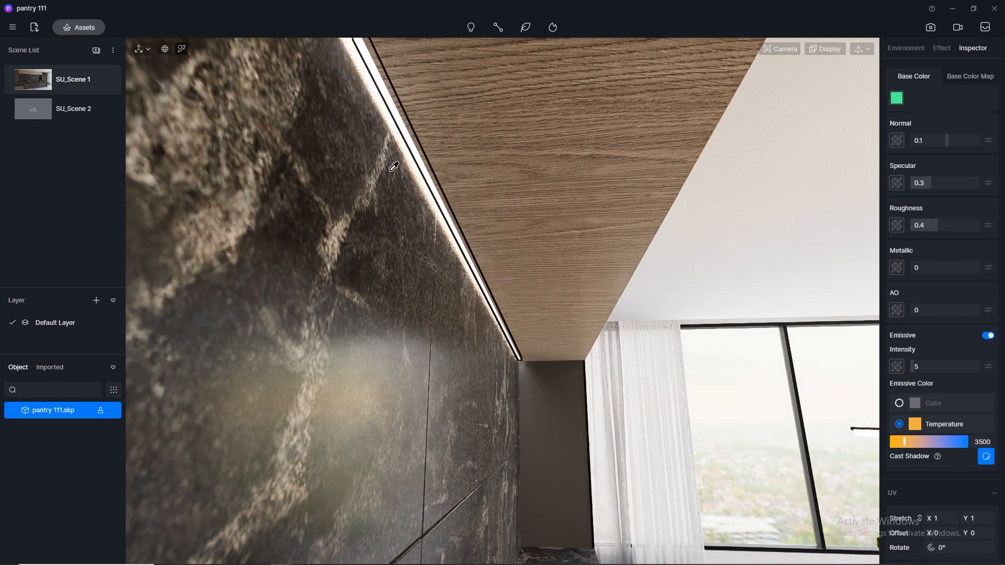
# Return to SU_Scene 1 and try emissive intensities such as 30 and 15 on the under-cabinet strip, settling on 10.
pyautogui.click(33, 80)
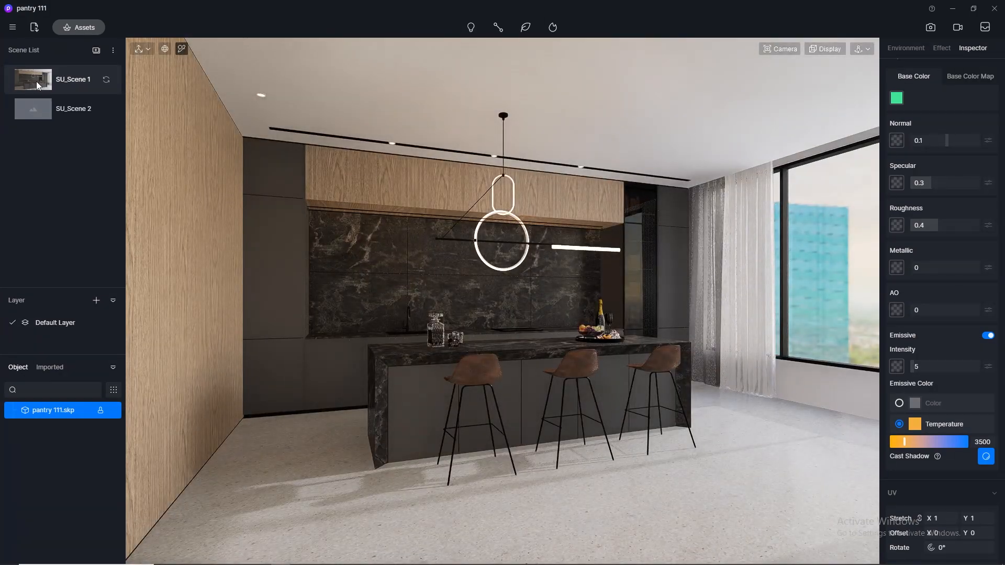
pyautogui.moveTo(916, 367); pyautogui.dragTo(931, 370)
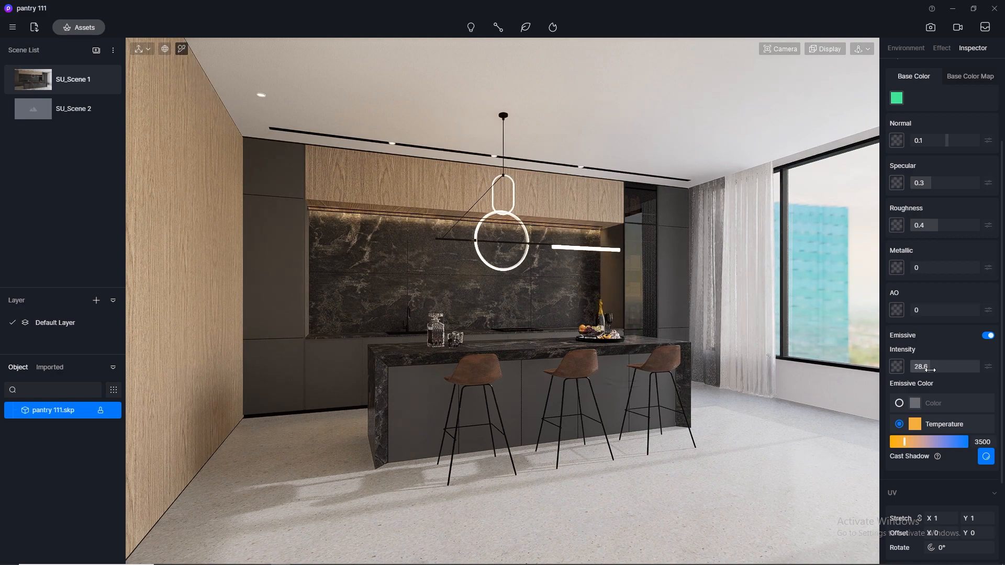
pyautogui.click(934, 369)
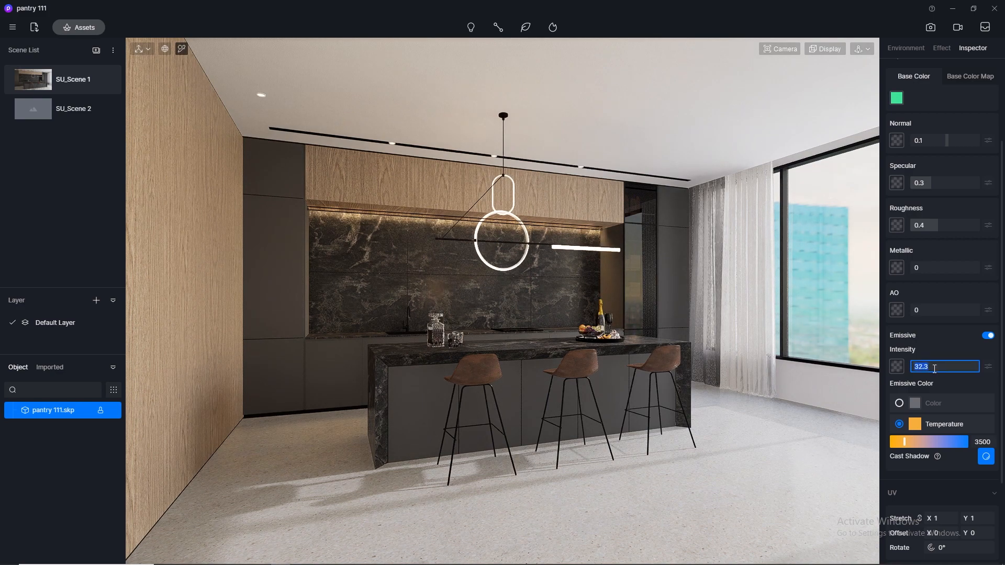
pyautogui.write('30')
pyautogui.press('Return')
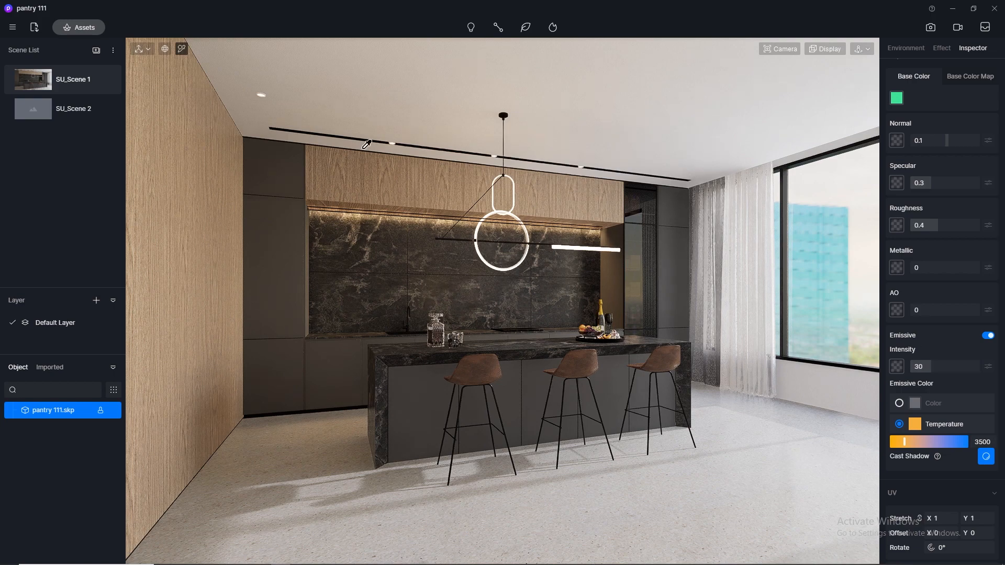
pyautogui.click(936, 370)
pyautogui.write('15')
pyautogui.press('Return')
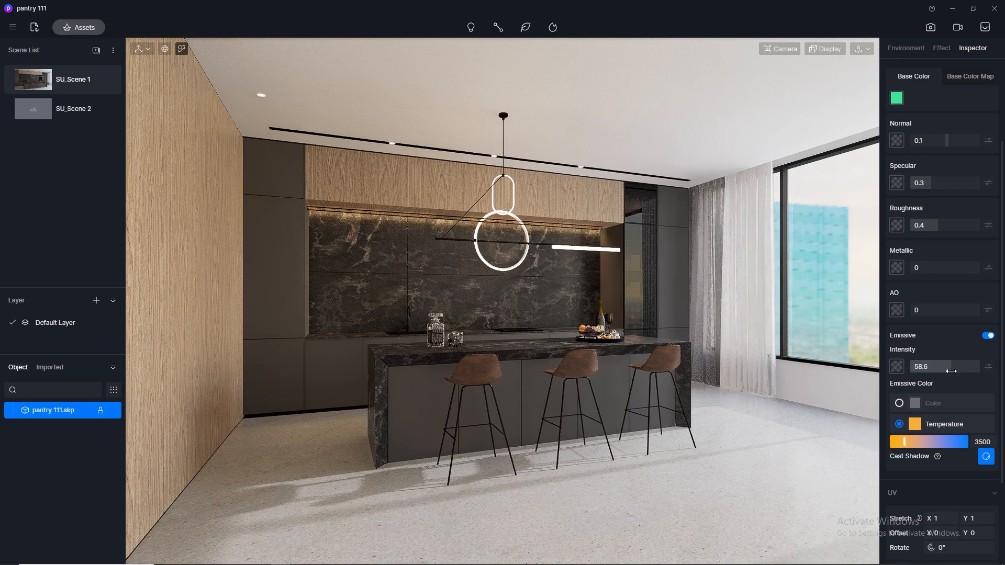
pyautogui.moveTo(946, 371); pyautogui.dragTo(925, 372)
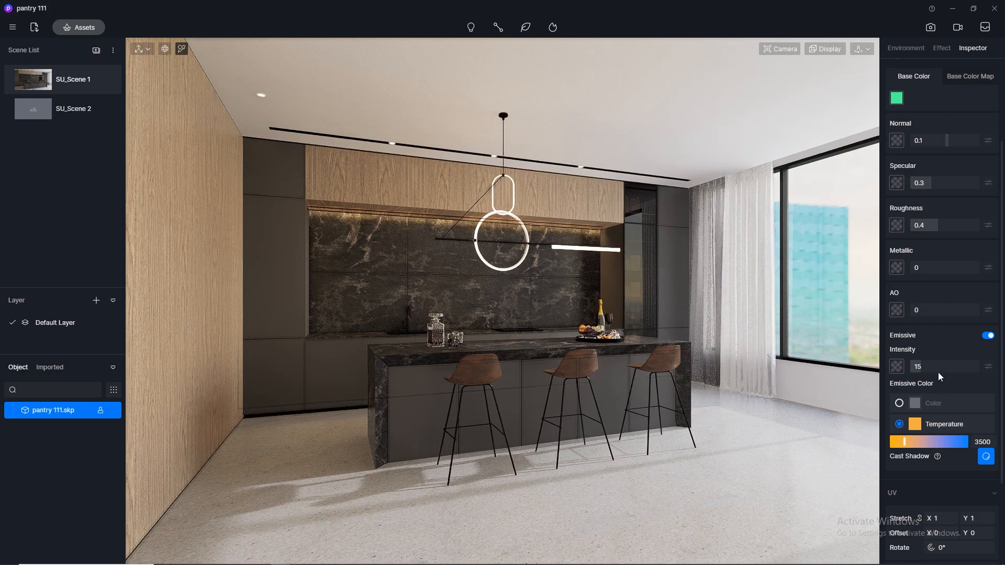
pyautogui.moveTo(921, 367); pyautogui.dragTo(917, 367)
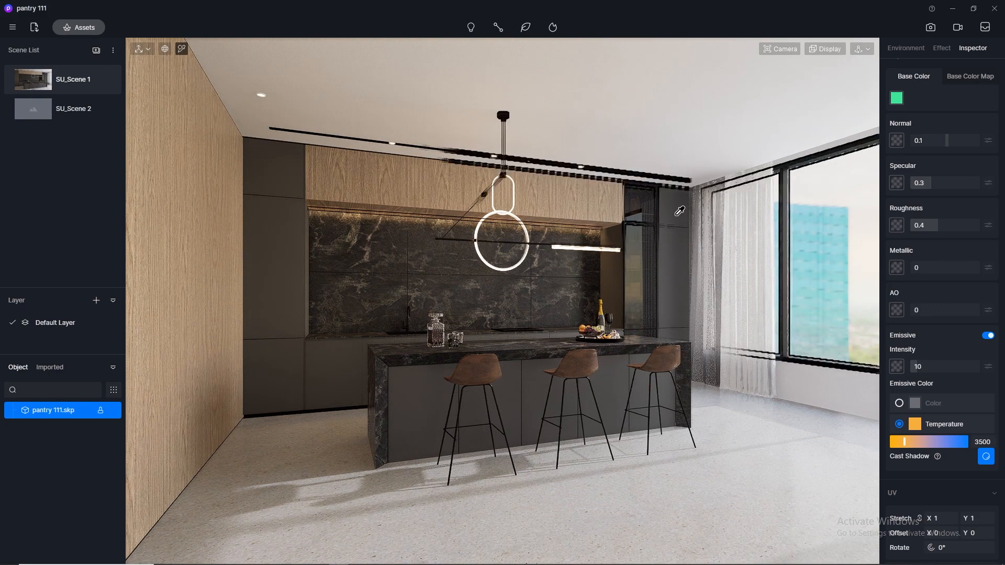
# Make the purple vertical strip inside the glass display cabinet emissive with Temperature 3500.
pyautogui.scroll(5, 680, 209)
pyautogui.scroll(10, 679, 182)
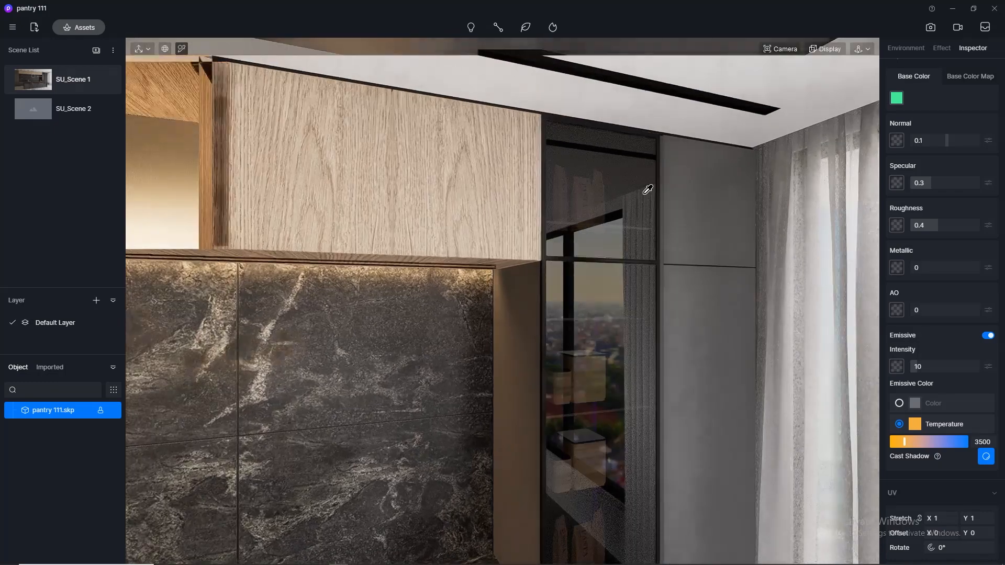
pyautogui.scroll(8, 616, 187)
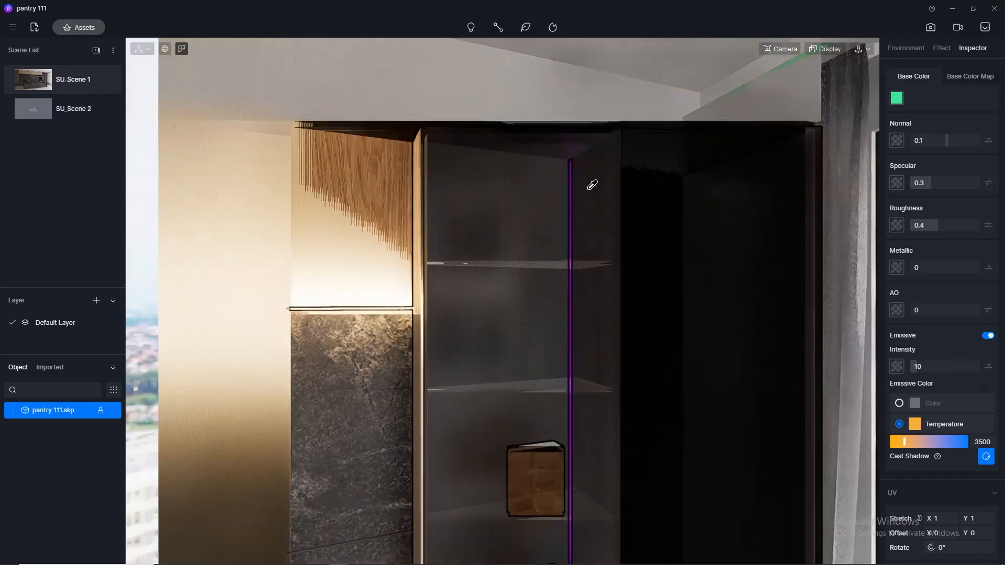
pyautogui.click(573, 193)
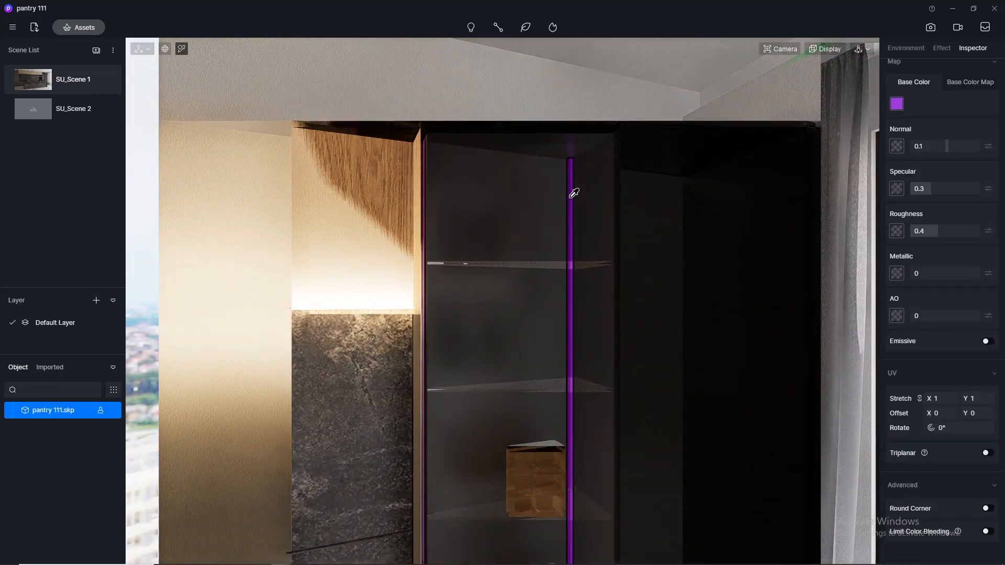
pyautogui.click(988, 341)
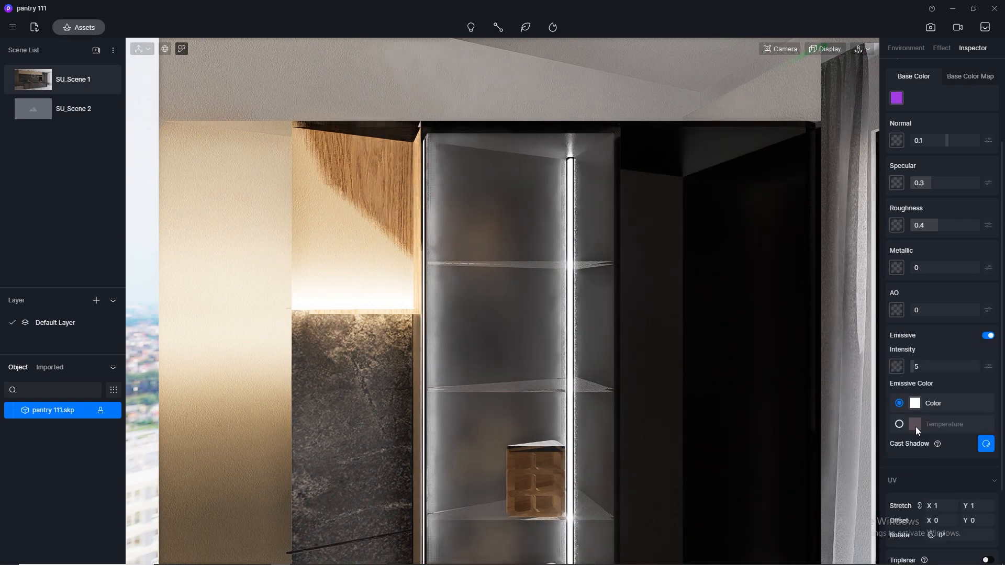
pyautogui.click(899, 424)
pyautogui.click(991, 445)
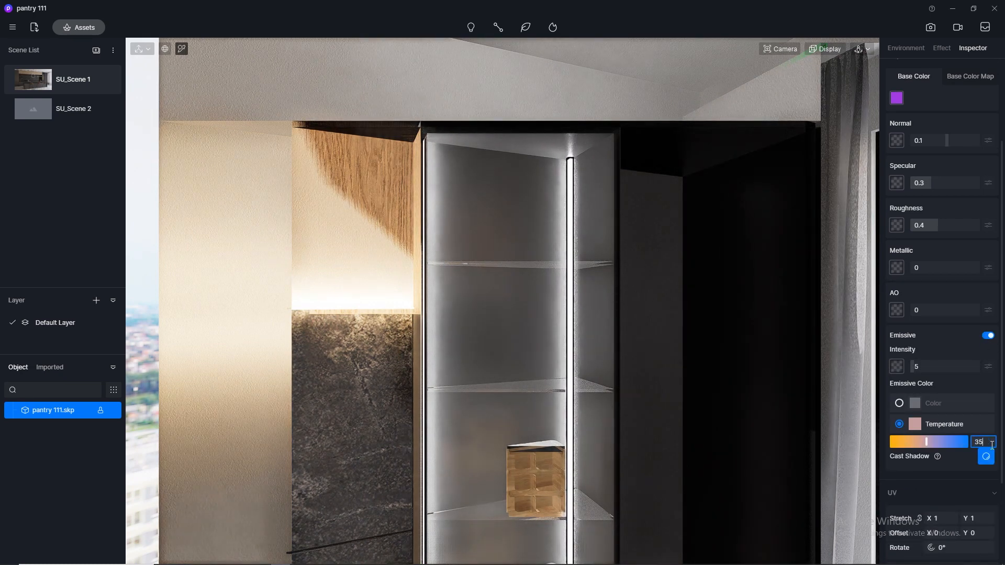
pyautogui.press('Return')
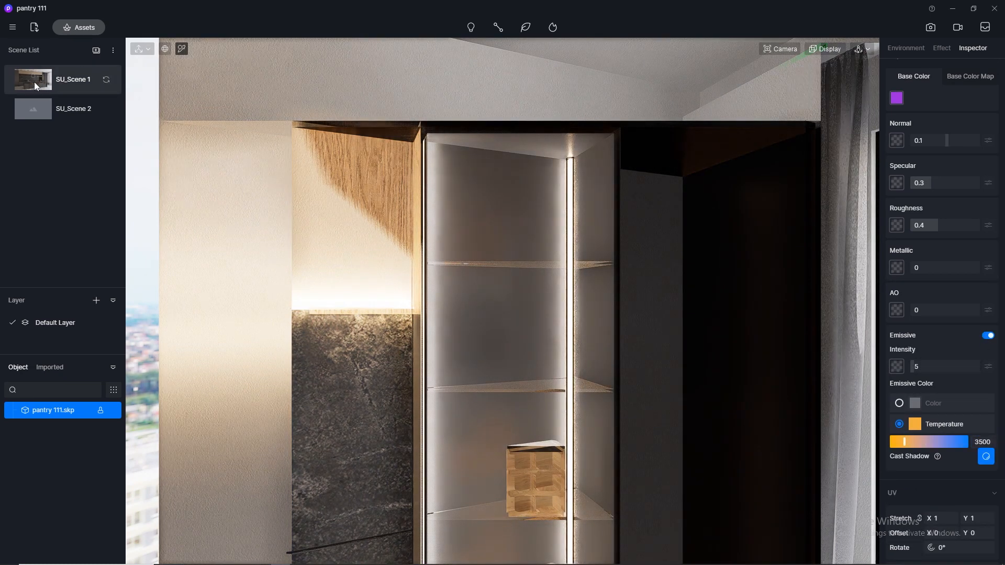
# Return to SU_Scene 1 and try emissive intensities of 10 and 100 on the display cabinet strip, settling on 15.
pyautogui.click(33, 82)
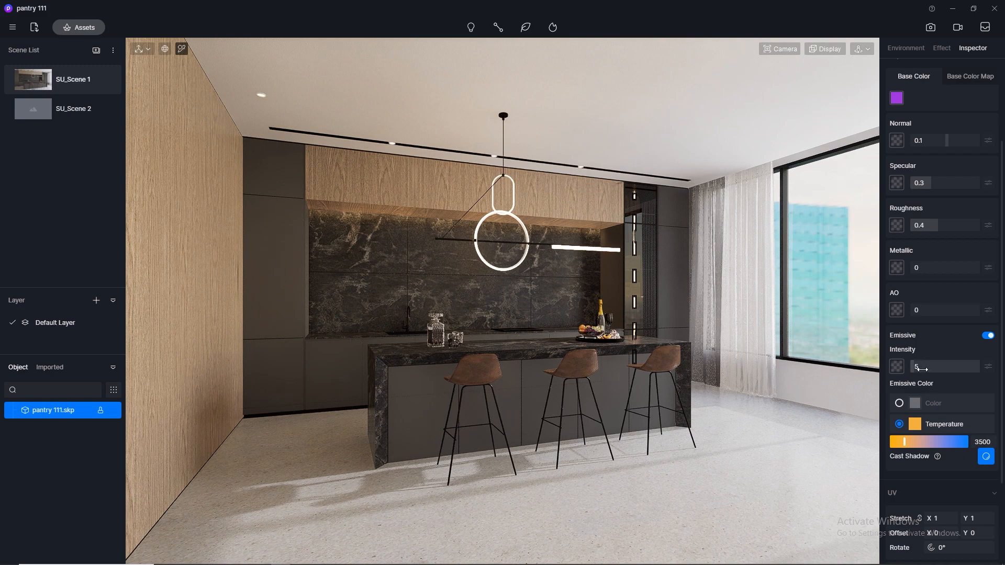
pyautogui.moveTo(921, 369)
pyautogui.mouseDown()
pyautogui.moveTo(940, 368)
pyautogui.moveTo(929, 368)
pyautogui.mouseUp()
pyautogui.write('10')
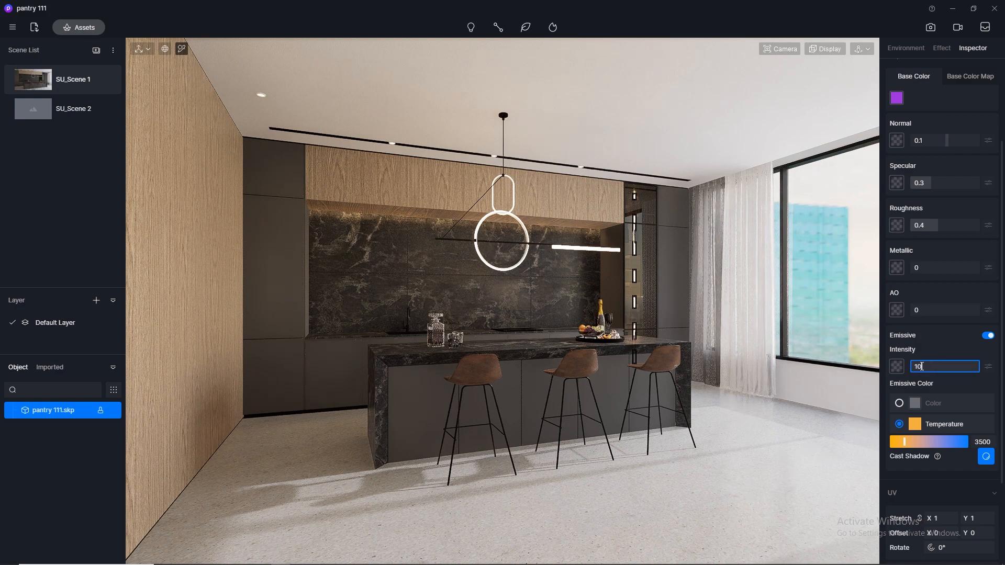
pyautogui.press('Return')
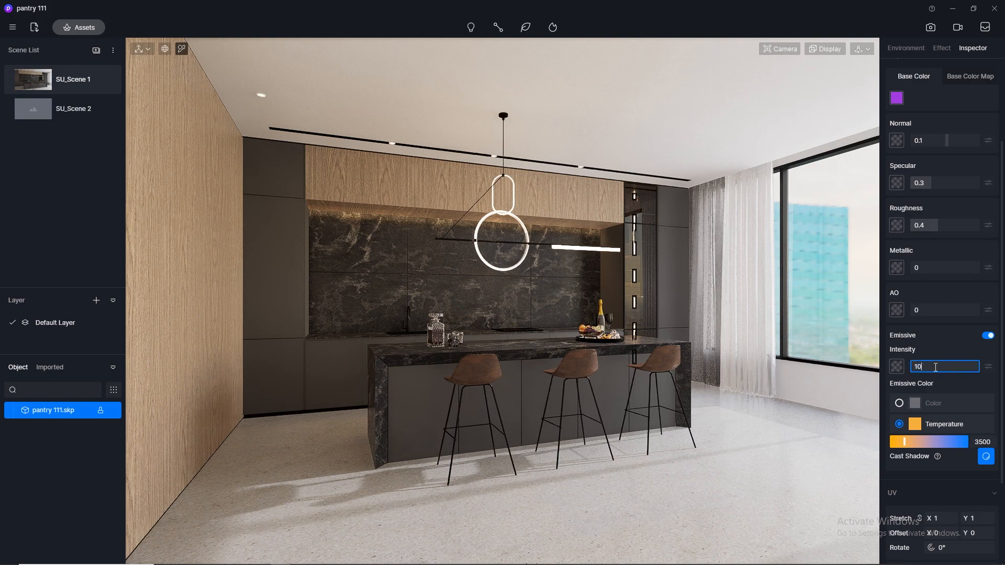
pyautogui.press('Return')
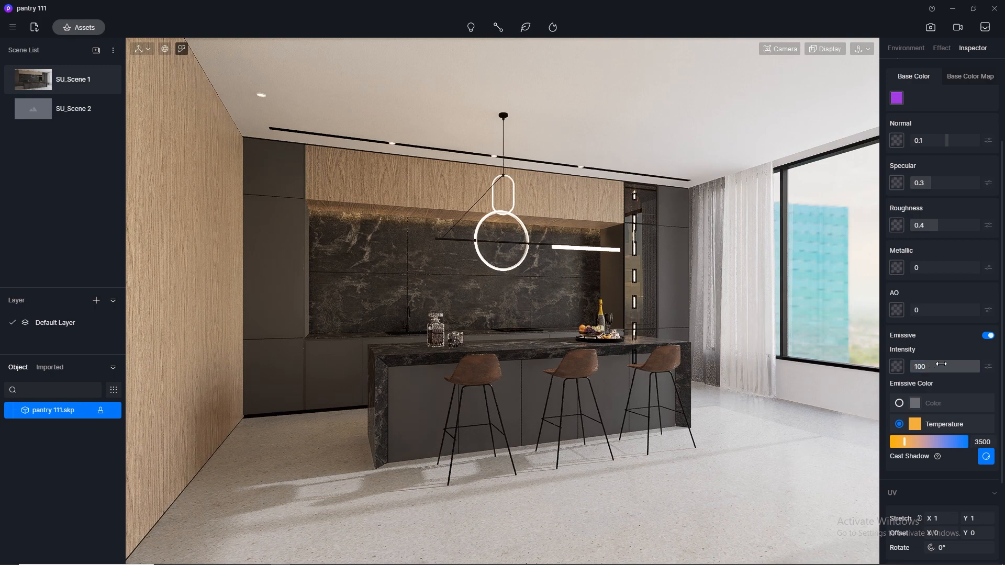
pyautogui.moveTo(940, 364); pyautogui.dragTo(928, 363)
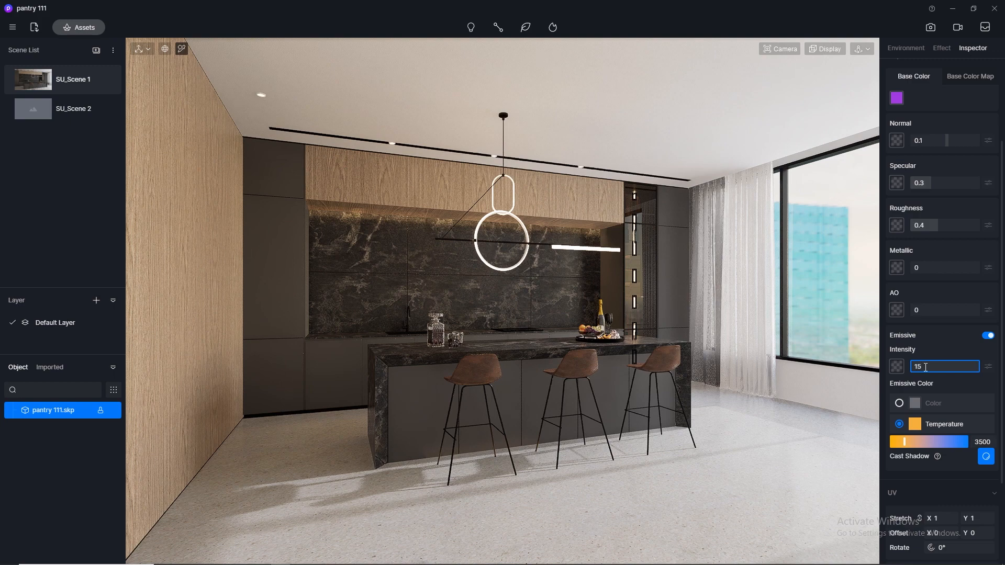
pyautogui.press('Return')
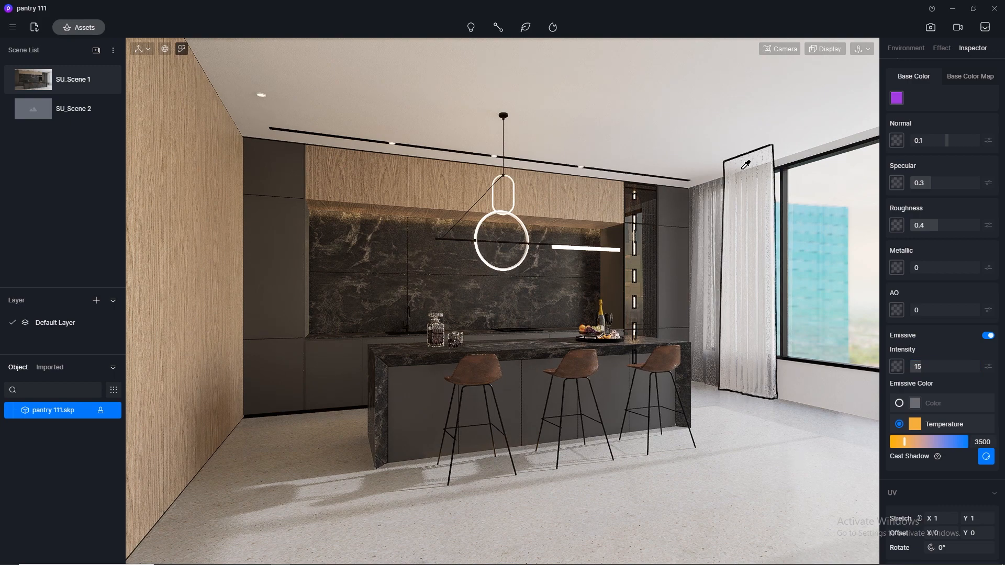
# Make the green strip in the ceiling recess beside the window curtain emissive with Temperature 3500.
pyautogui.scroll(5, 735, 260)
pyautogui.scroll(4, 737, 216)
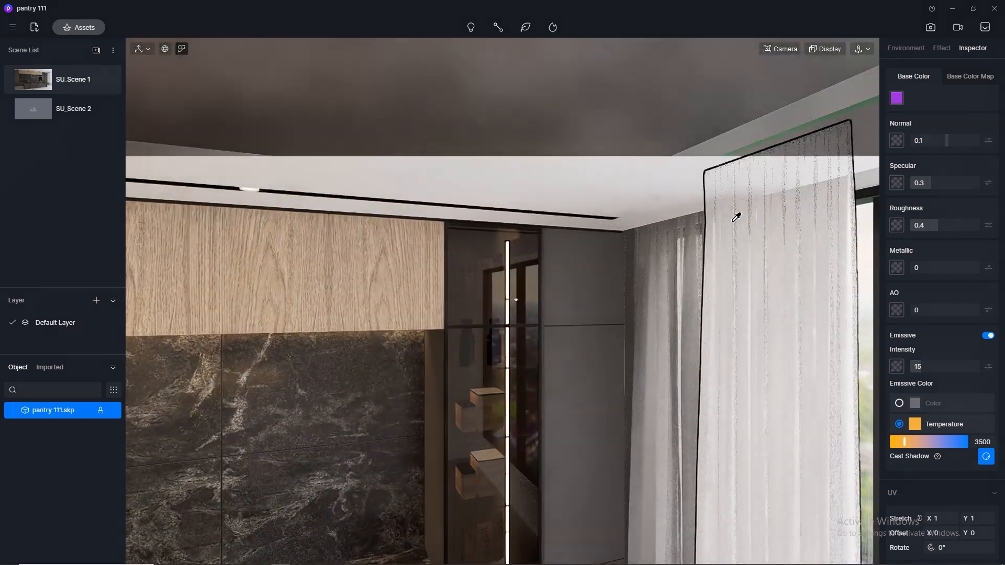
pyautogui.moveTo(470, 152); pyautogui.dragTo(589, 114, button='middle')
pyautogui.moveTo(500, 97); pyautogui.dragTo(409, 95, button='middle')
pyautogui.click(599, 84)
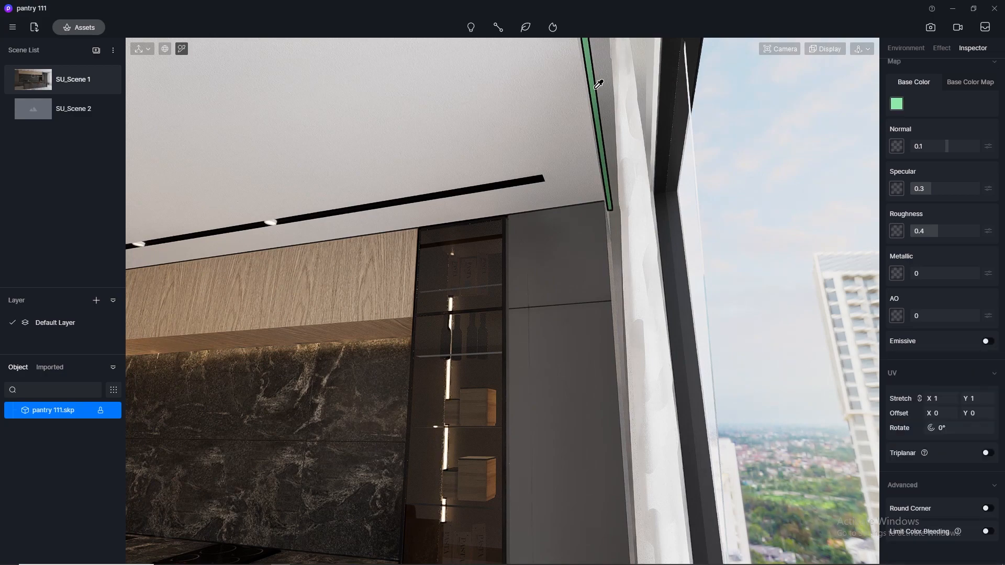
pyautogui.click(988, 339)
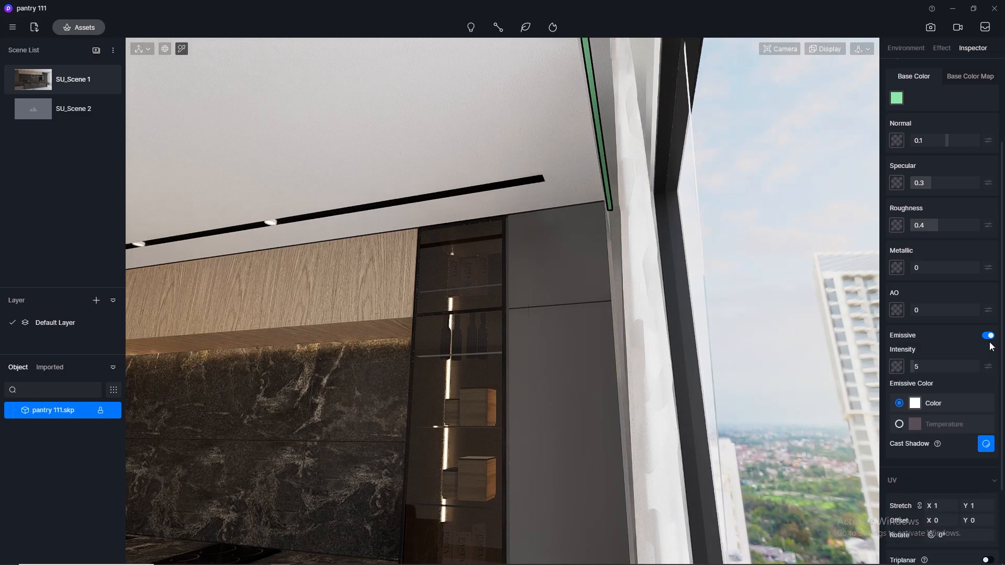
pyautogui.click(899, 424)
pyautogui.click(986, 442)
pyautogui.write('0')
pyautogui.press('Return')
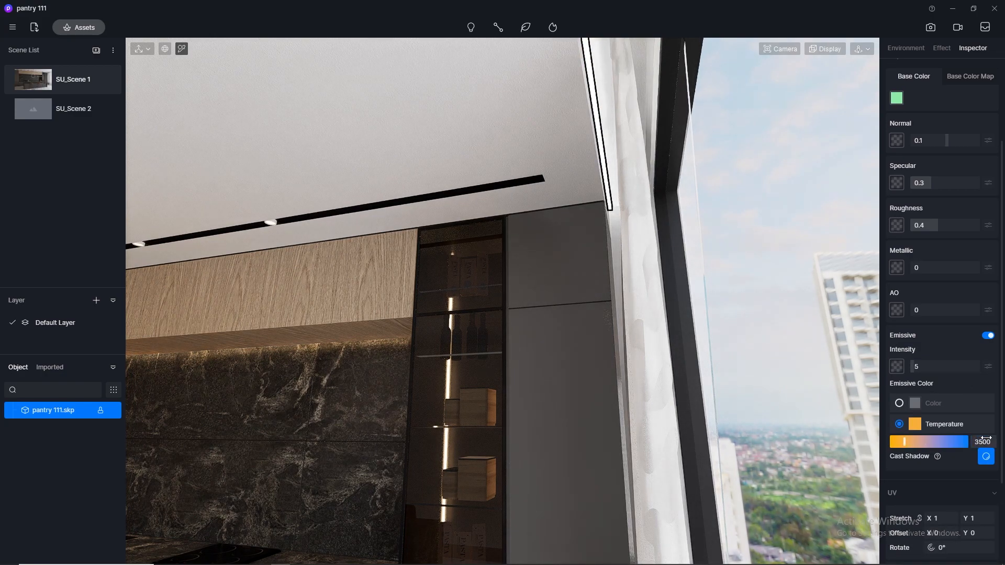
# Return to SU_Scene 1 and set the curtain recess strip's emissive intensity to 10.
pyautogui.click(21, 78)
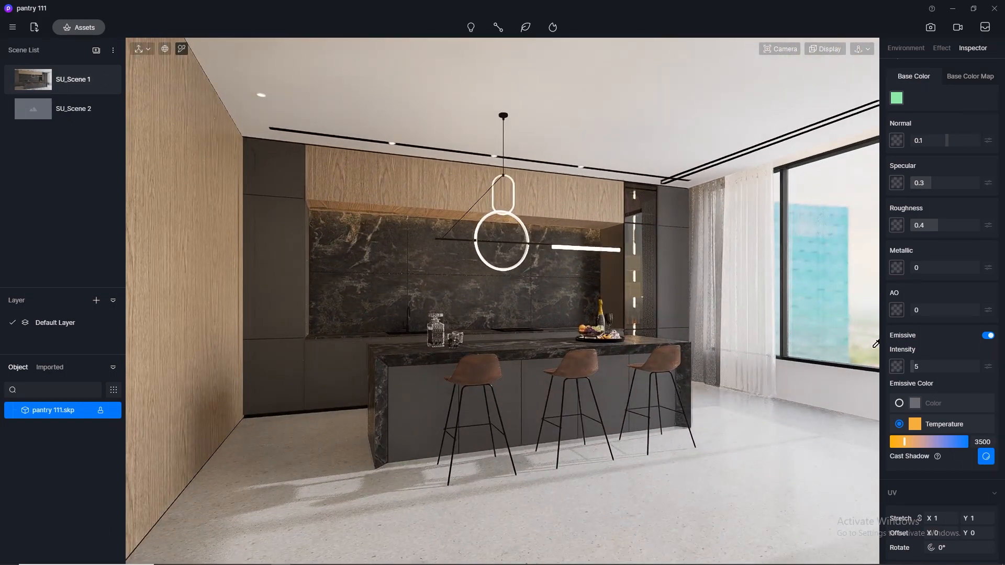
pyautogui.click(923, 367)
pyautogui.write('1')
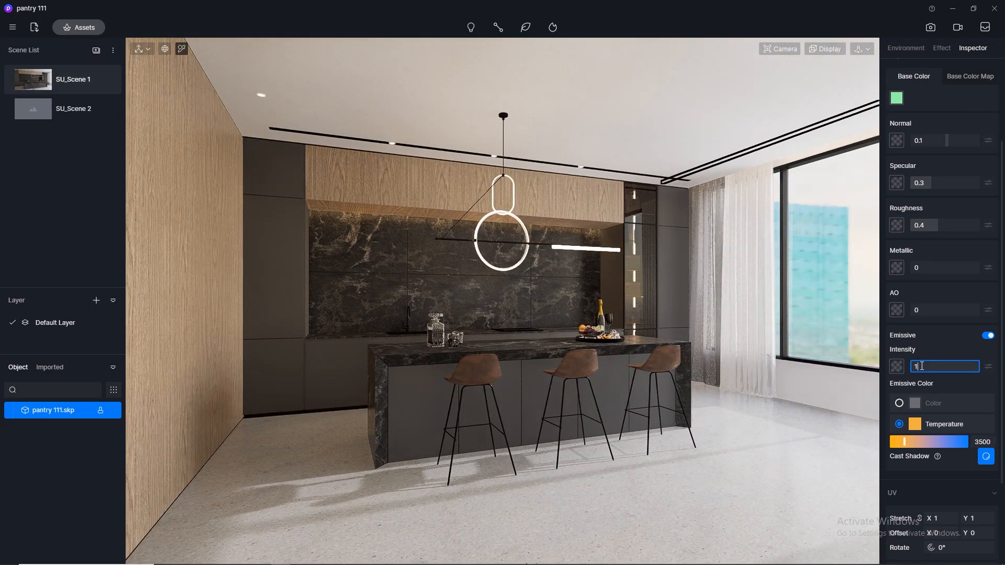
pyautogui.write('0')
pyautogui.press('Return')
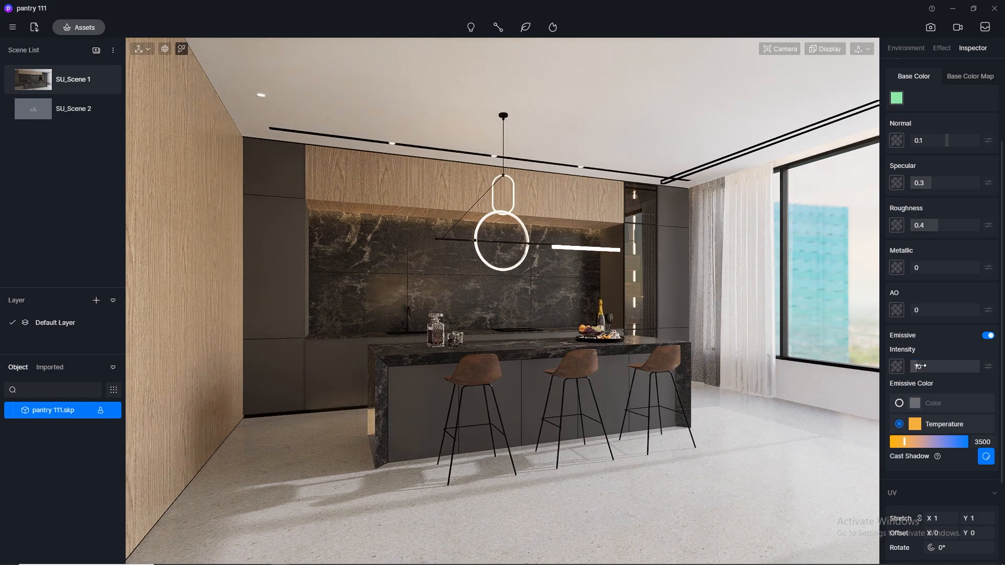
pyautogui.moveTo(918, 368); pyautogui.dragTo(924, 369)
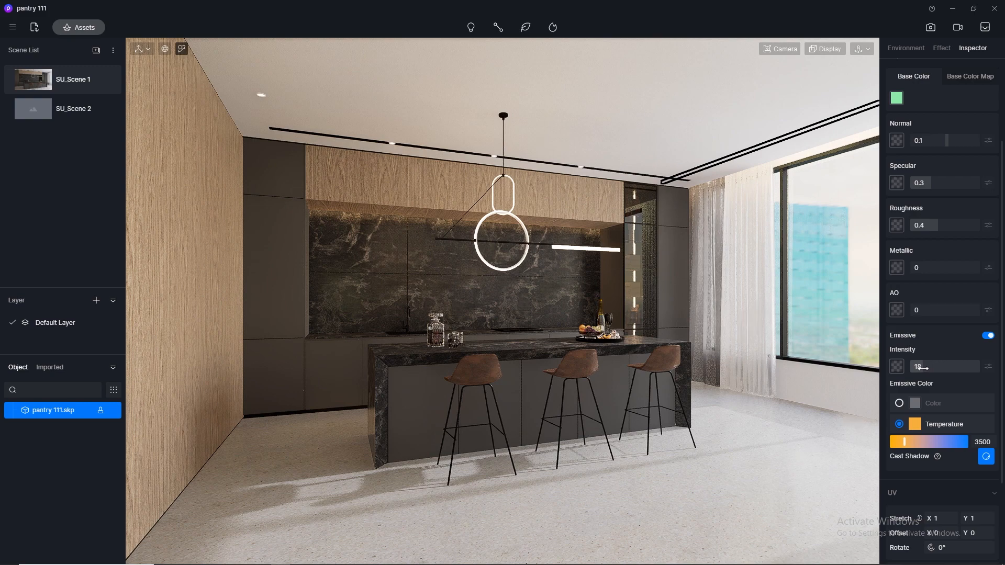
pyautogui.click(923, 368)
pyautogui.write('10')
pyautogui.press('Return')
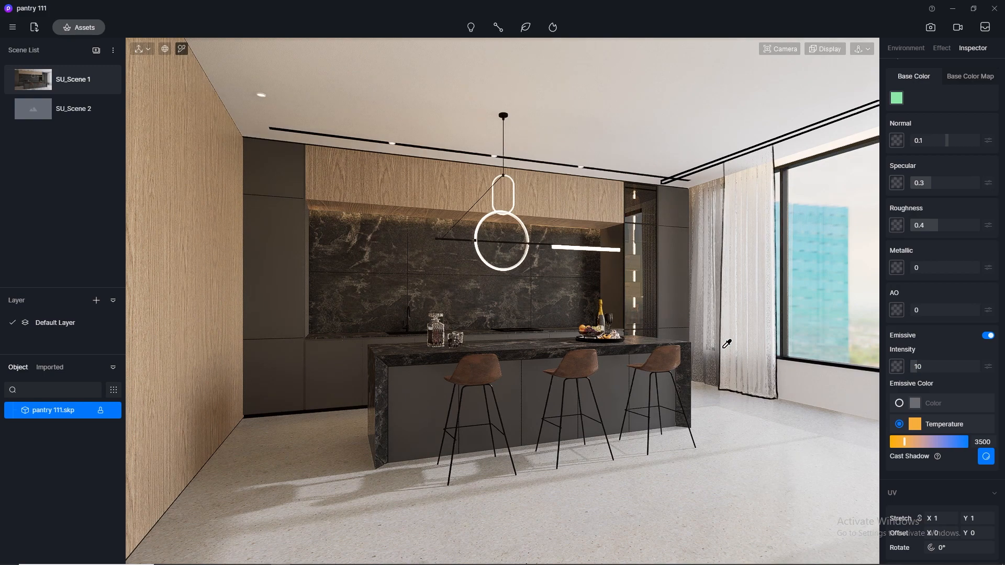
# Save the project and update SU_Scene 1 with the current view.
pyautogui.click(756, 488)
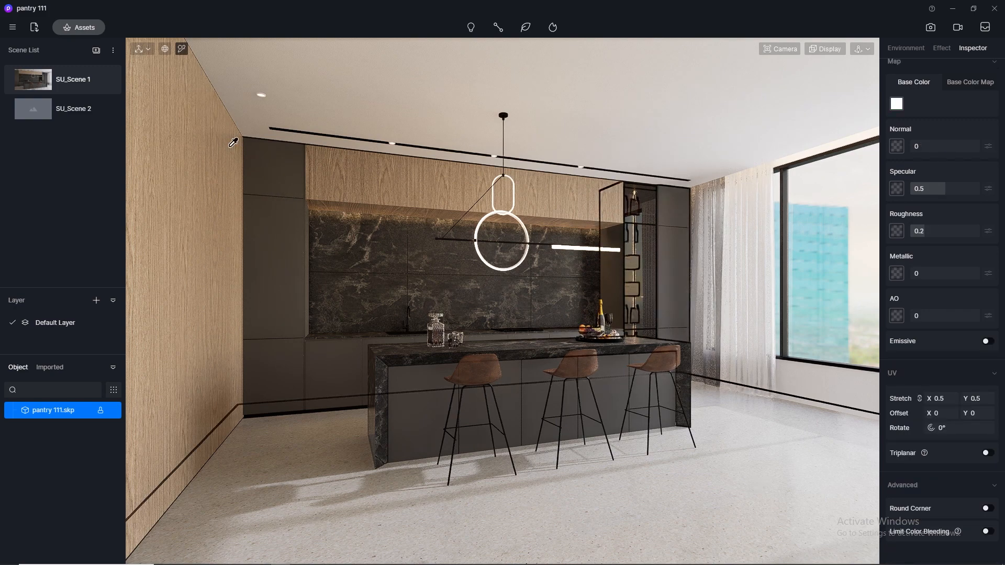
pyautogui.click(12, 27)
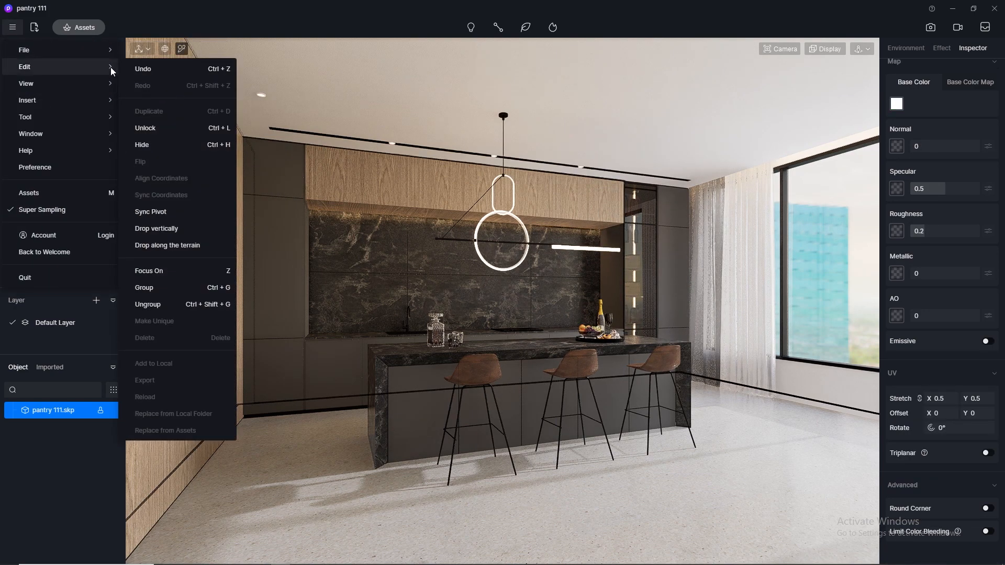
pyautogui.moveTo(99, 48)
pyautogui.click(144, 107)
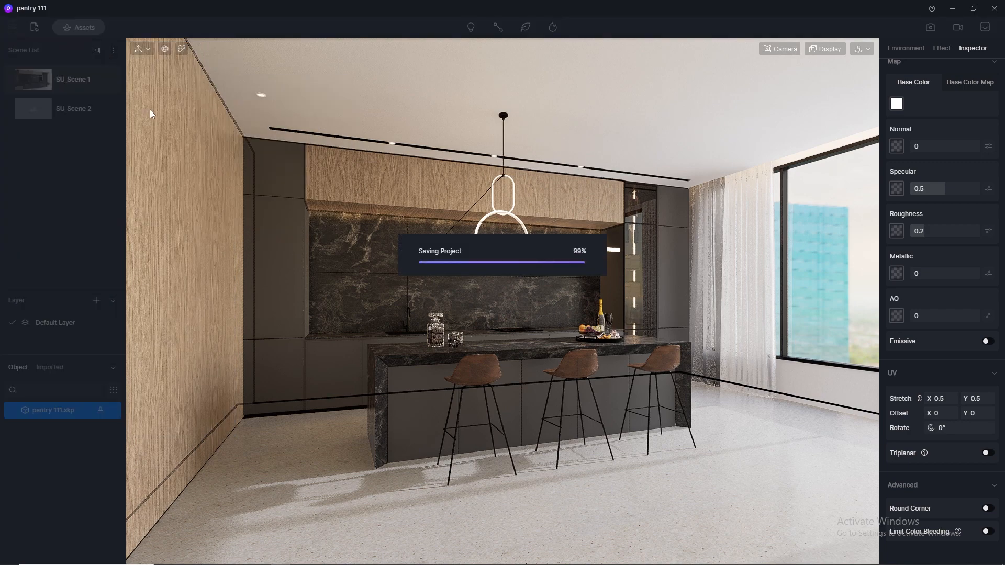
pyautogui.click(107, 81)
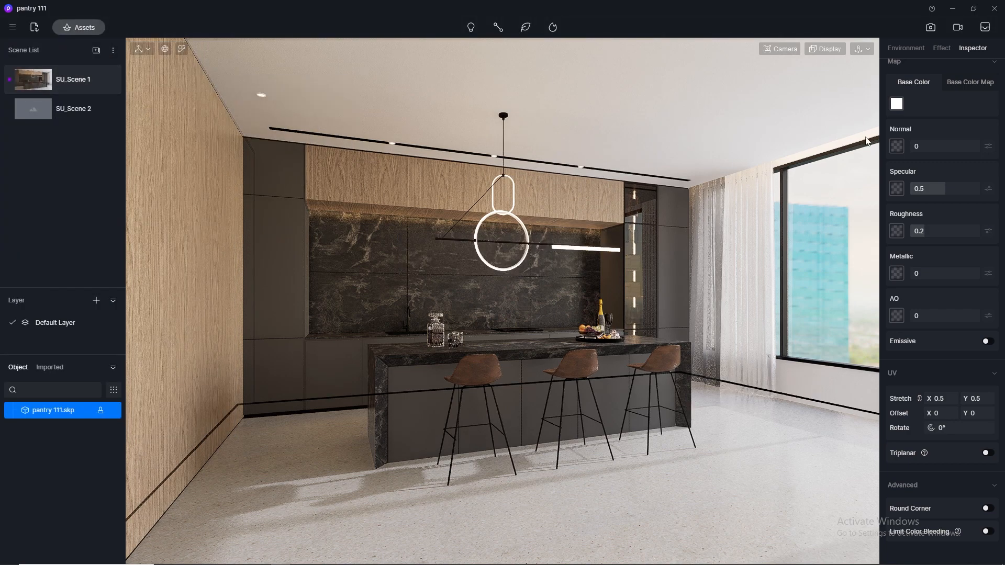
# In image render mode, try white balance values of 5500 and 6000 for the scene, settling on 5500.
pyautogui.click(930, 28)
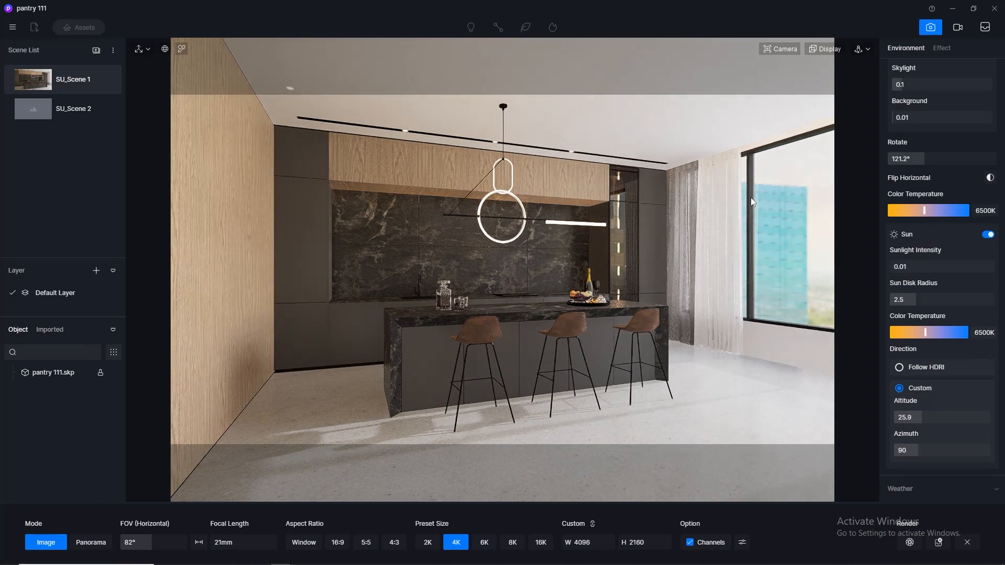
pyautogui.click(943, 49)
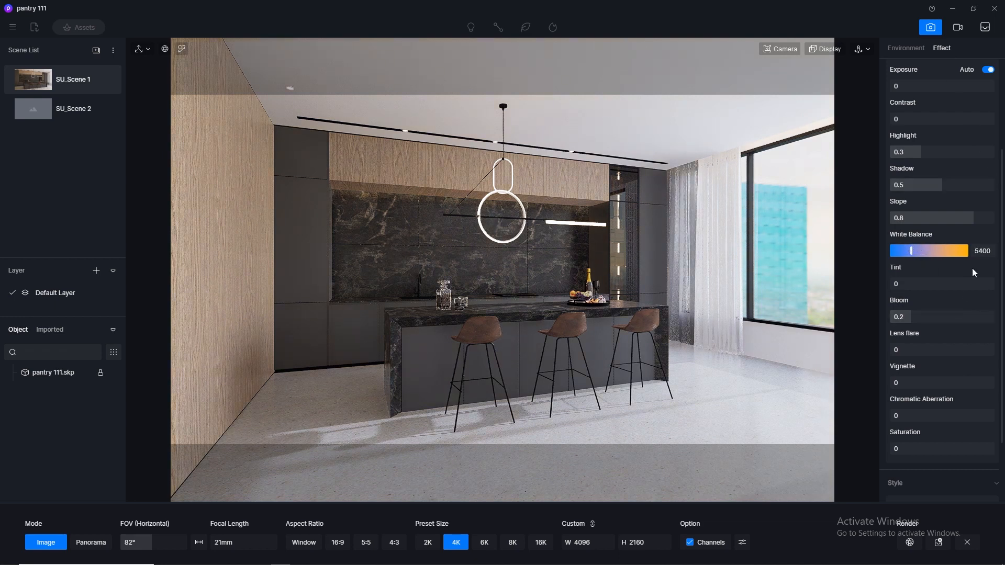
pyautogui.click(982, 251)
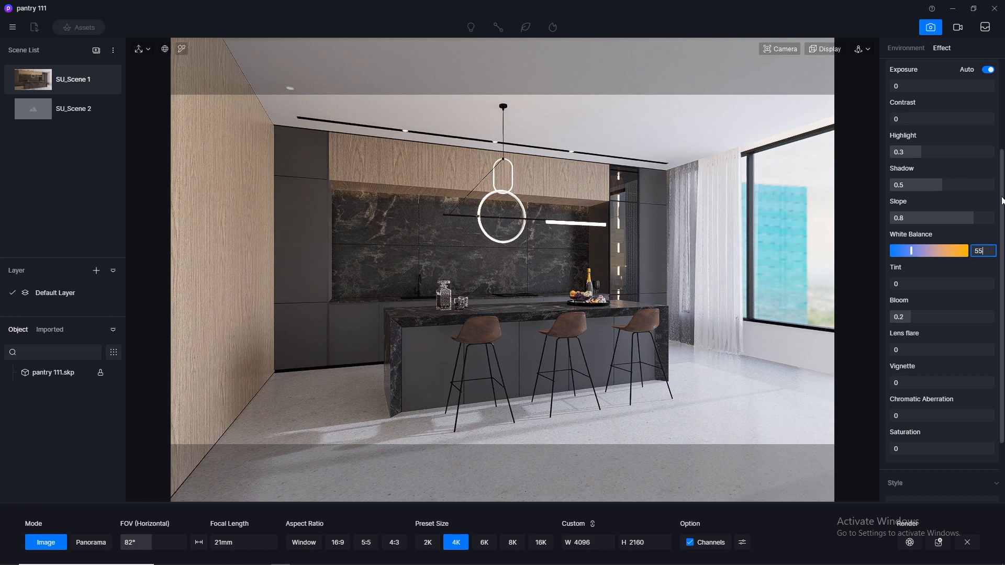
pyautogui.write('5500')
pyautogui.press('Return')
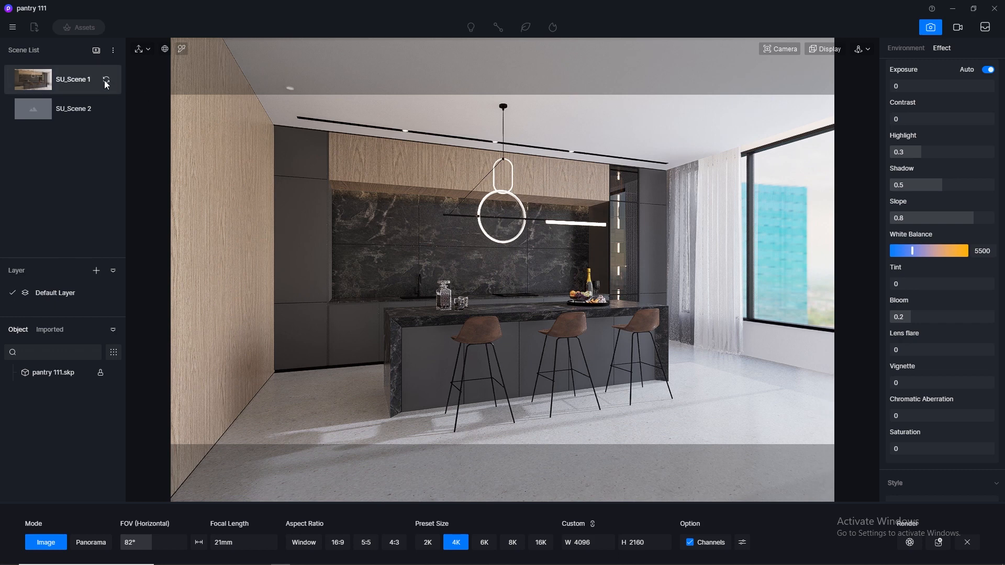
pyautogui.click(992, 252)
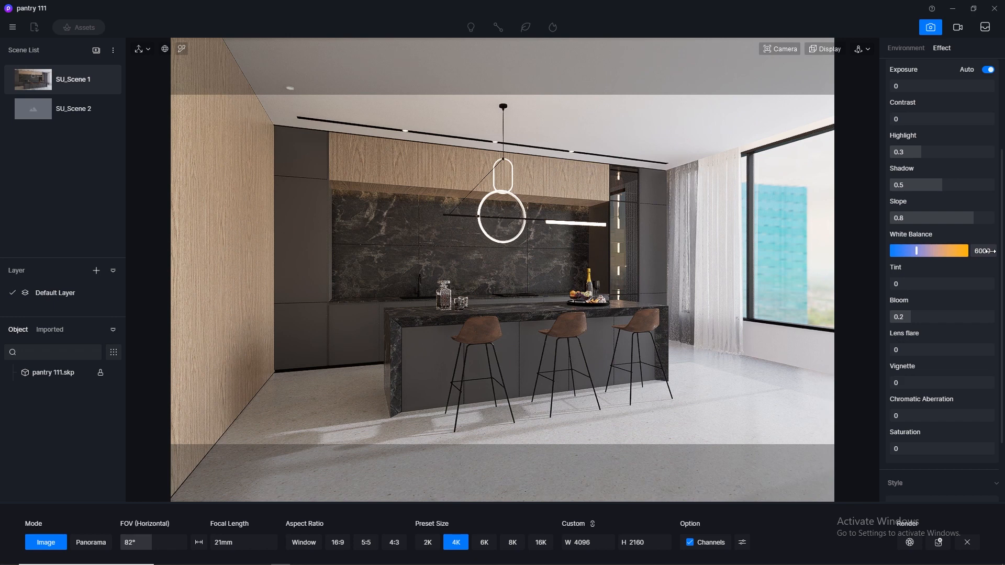
pyautogui.click(990, 251)
pyautogui.click(992, 252)
pyautogui.press('Return')
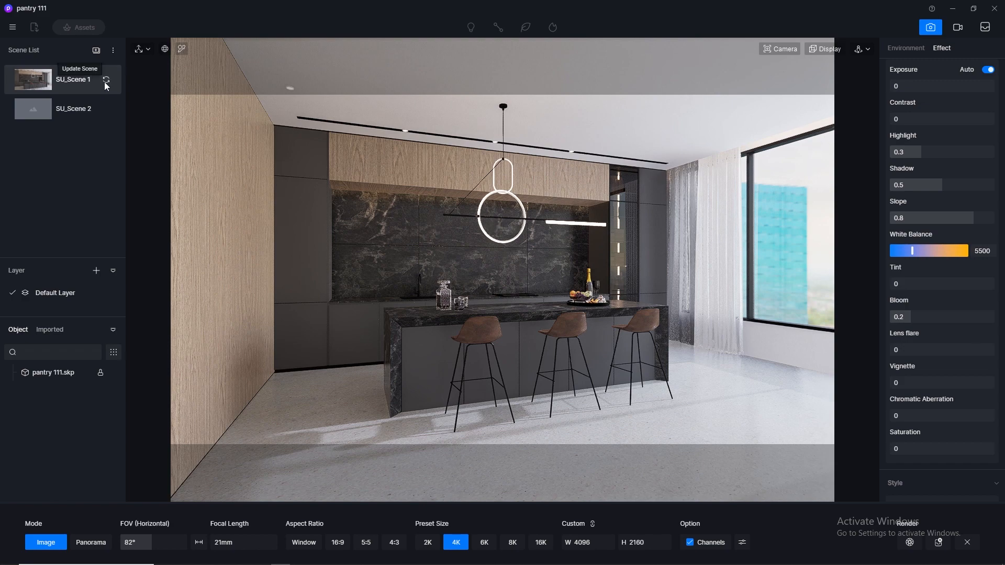
# Leave image render mode, place a spot light at the leftmost ceiling track downlight, and reduce its attenuation radius to 984.
pyautogui.click(931, 28)
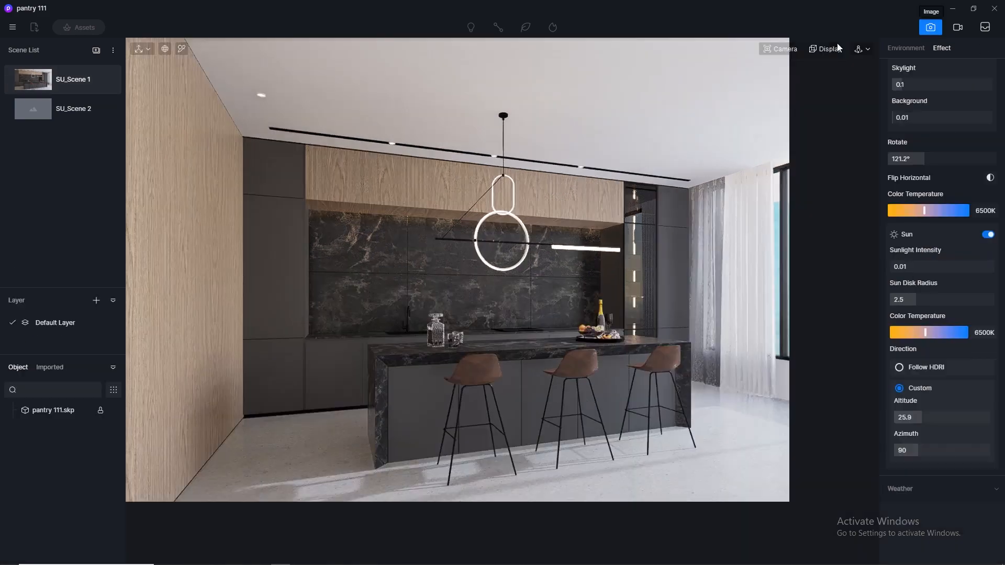
pyautogui.scroll(3, 414, 133)
pyautogui.scroll(2, 414, 133)
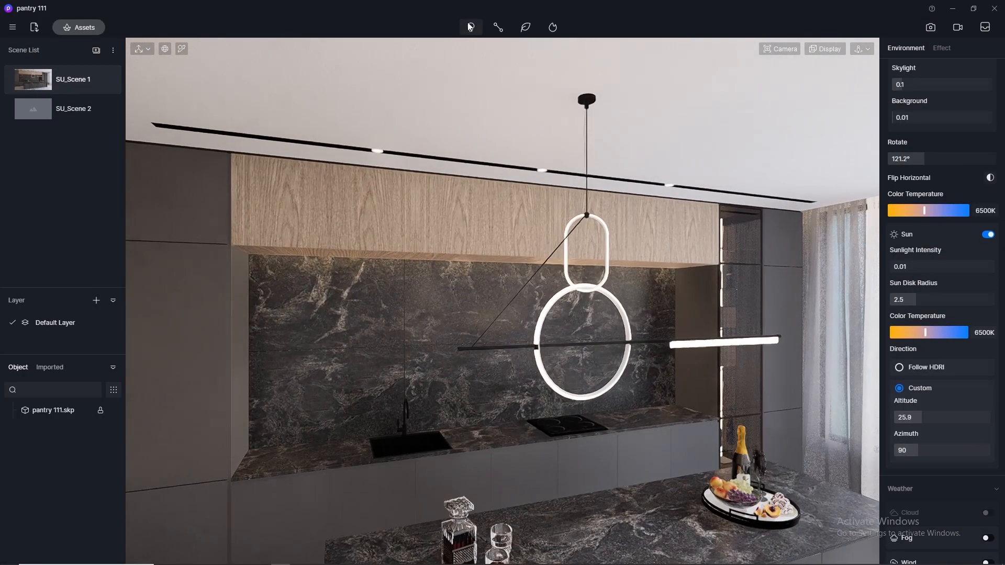
pyautogui.click(471, 28)
pyautogui.click(465, 67)
pyautogui.click(377, 156)
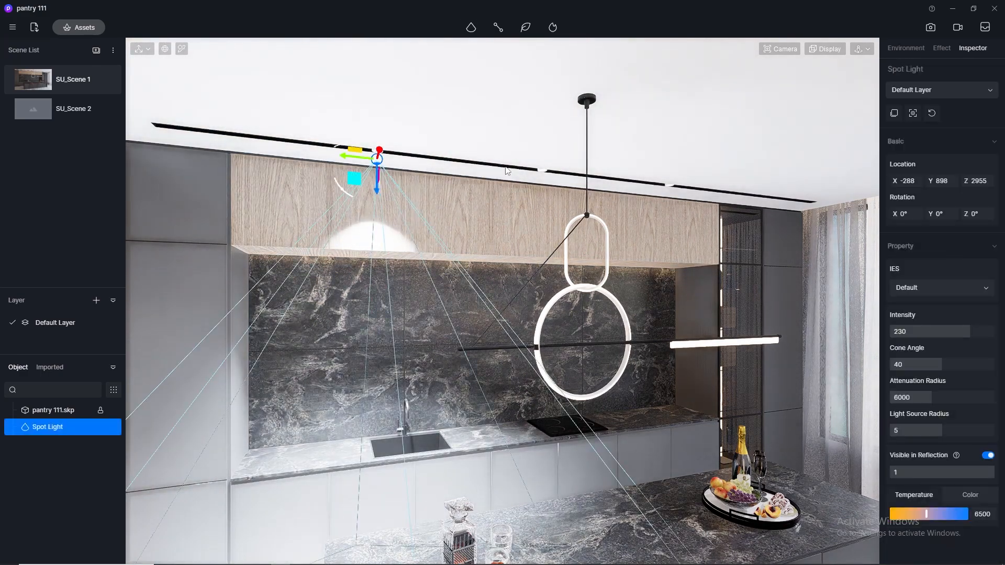
pyautogui.moveTo(893, 397); pyautogui.dragTo(927, 398)
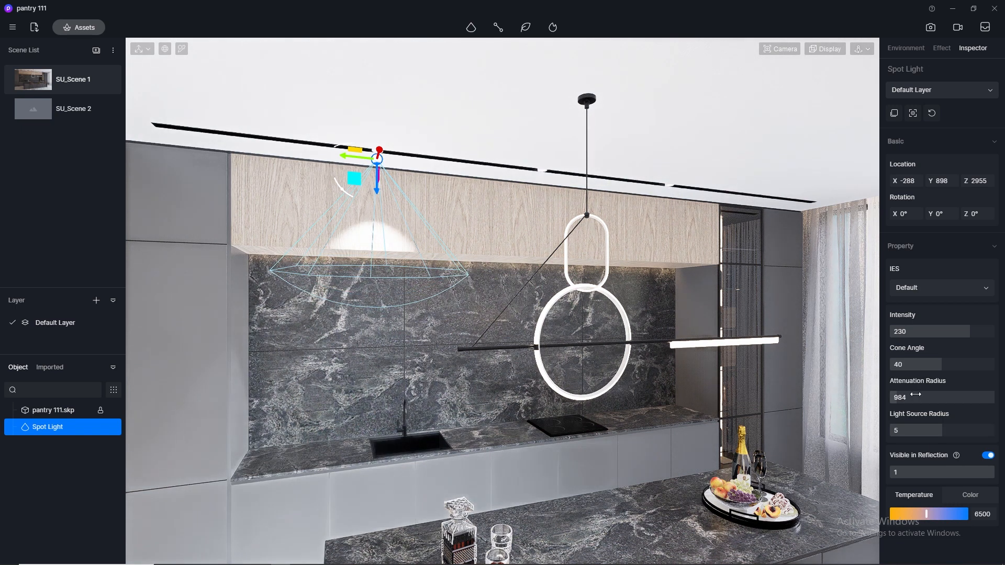
# Set the spot light's intensity to 1 and its color temperature to 3500.
pyautogui.click(949, 432)
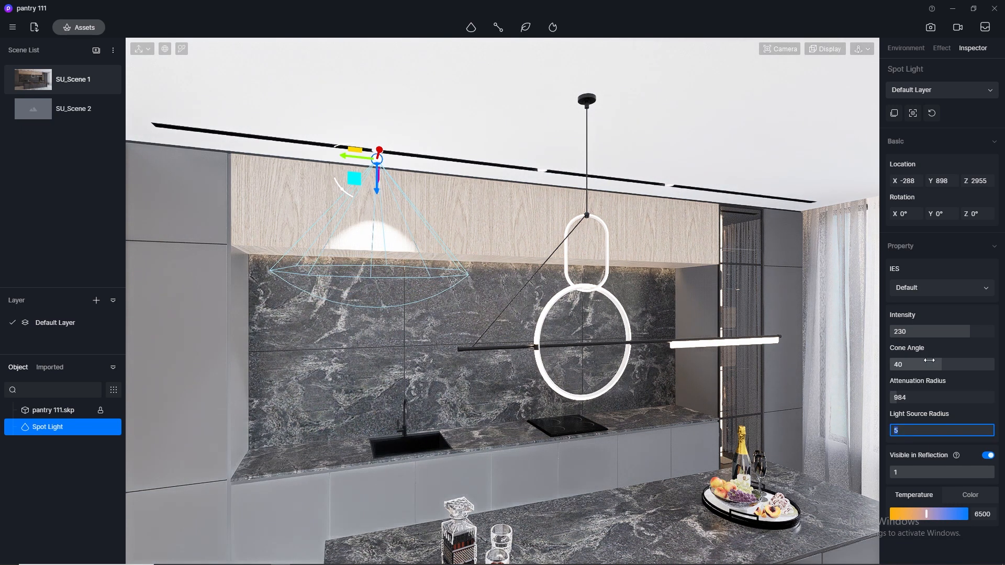
pyautogui.click(919, 330)
pyautogui.write('1')
pyautogui.press('Return')
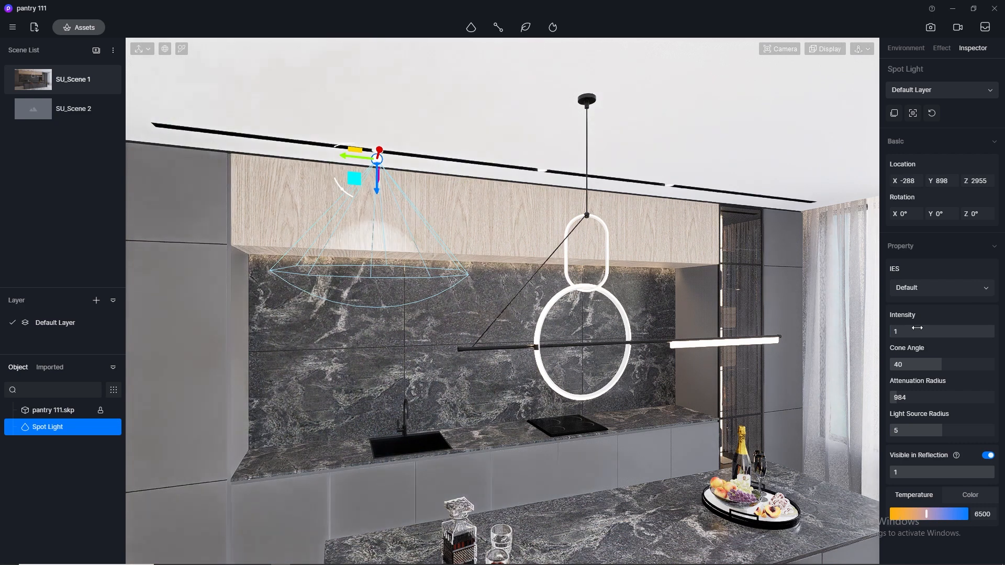
pyautogui.click(985, 516)
pyautogui.press('Return')
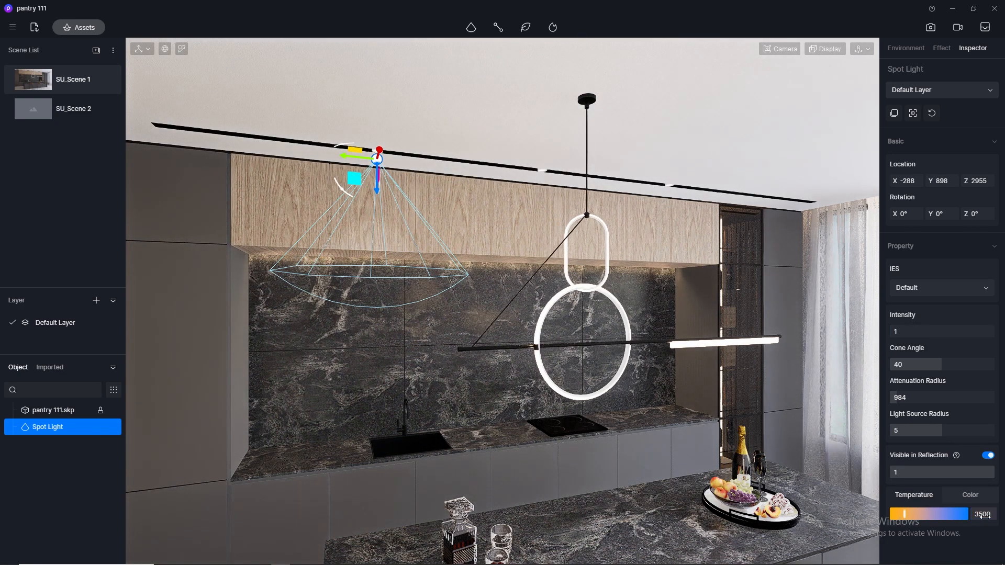
# Move the spot light toward the upper wood cabinets to X -96 and return to SU_Scene 1.
pyautogui.scroll(5, 310, 118)
pyautogui.moveTo(520, 167); pyautogui.dragTo(688, 136, button='right')
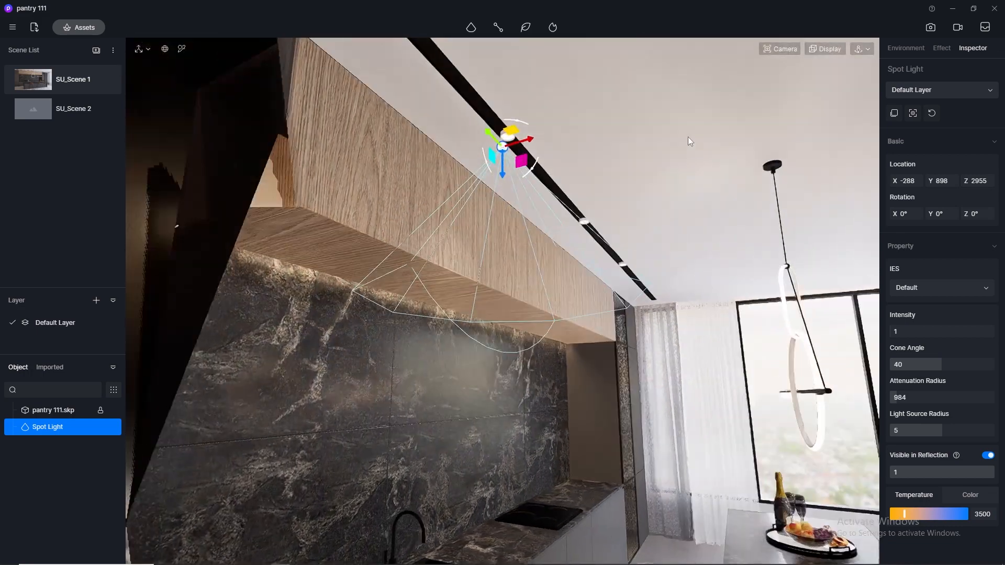
pyautogui.moveTo(525, 140); pyautogui.dragTo(490, 165)
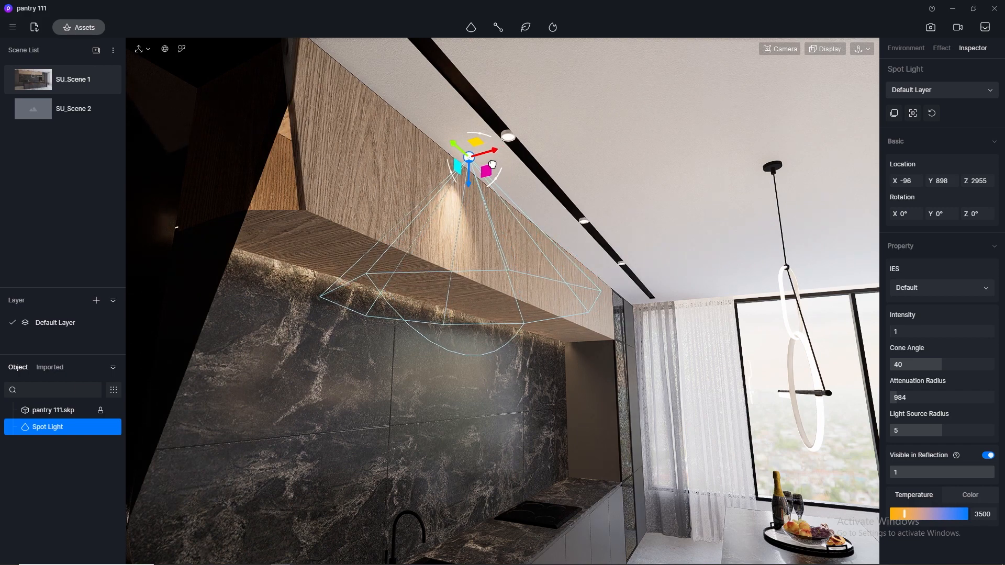
pyautogui.click(31, 80)
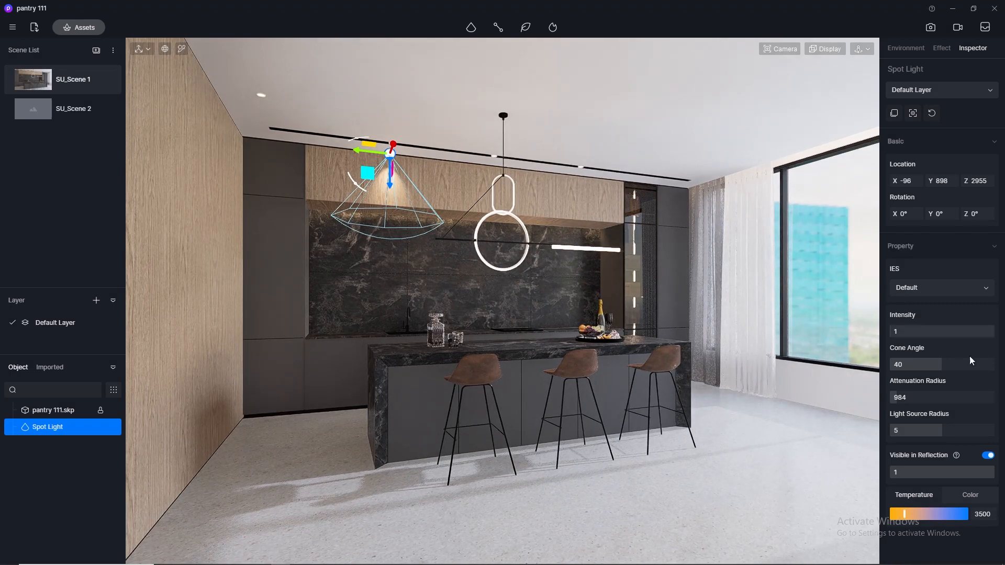
# Set the spot light's intensity to 0.1 and copy it along the track to the other two downlights.
pyautogui.click(910, 331)
pyautogui.write('0.1')
pyautogui.press('Return')
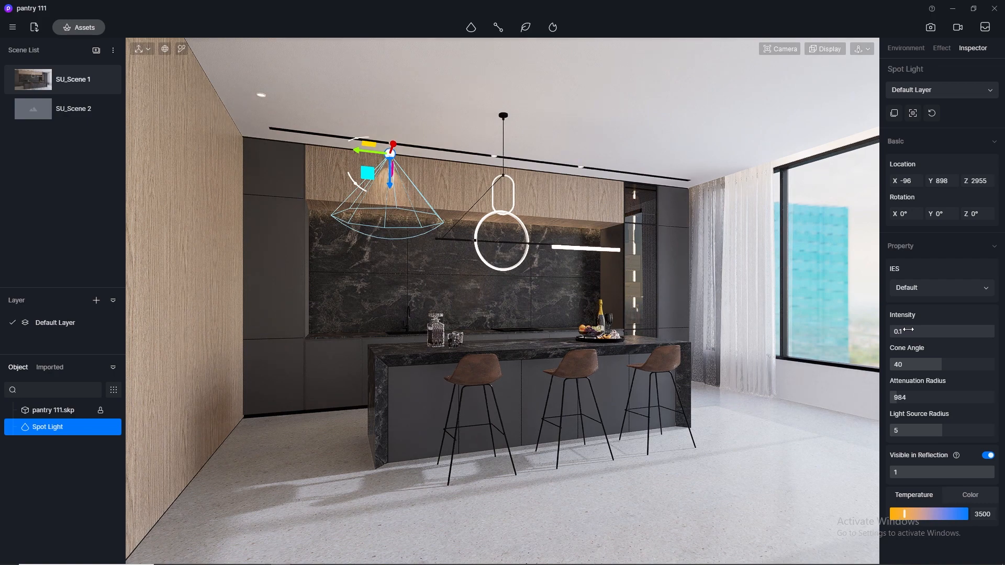
pyautogui.click(806, 482)
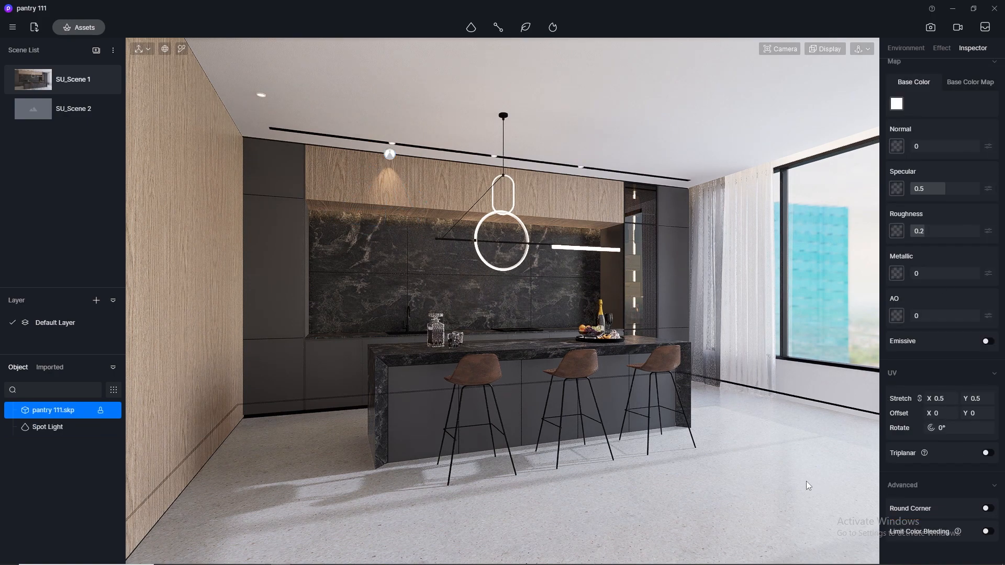
pyautogui.click(392, 153)
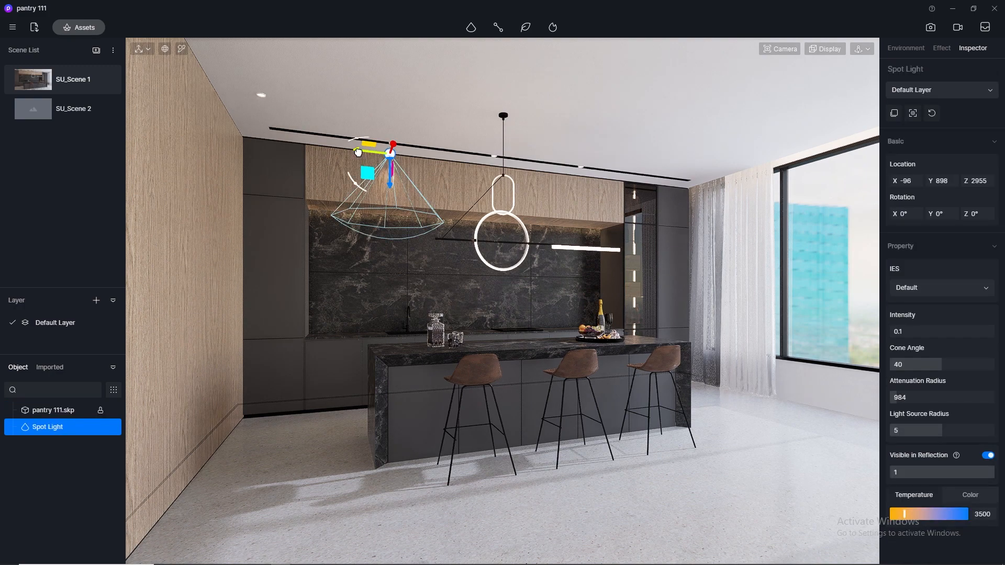
pyautogui.moveTo(358, 153); pyautogui.dragTo(565, 188)
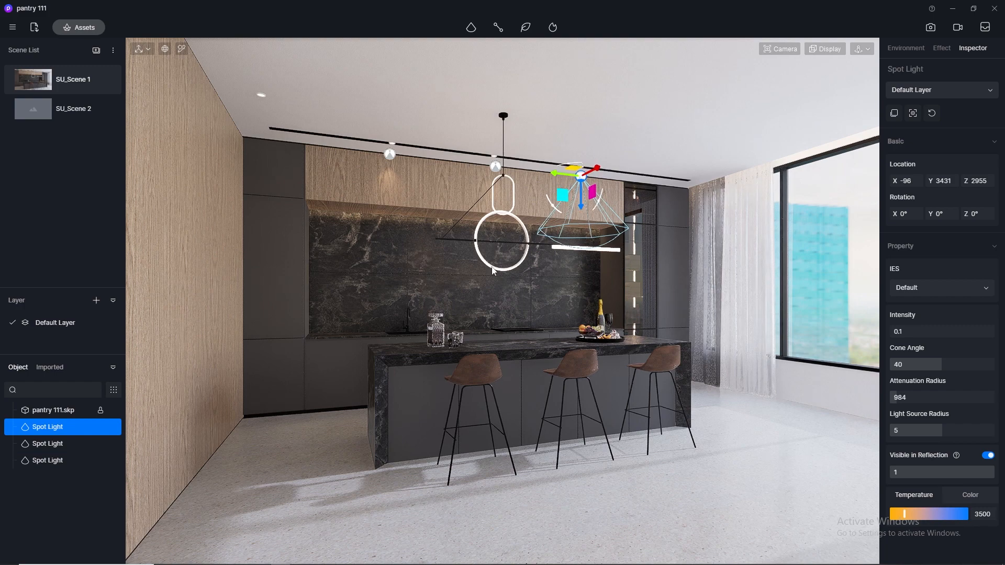
# Set the intensity of the leftmost track spot light to 0.5.
pyautogui.click(392, 155)
pyautogui.click(916, 329)
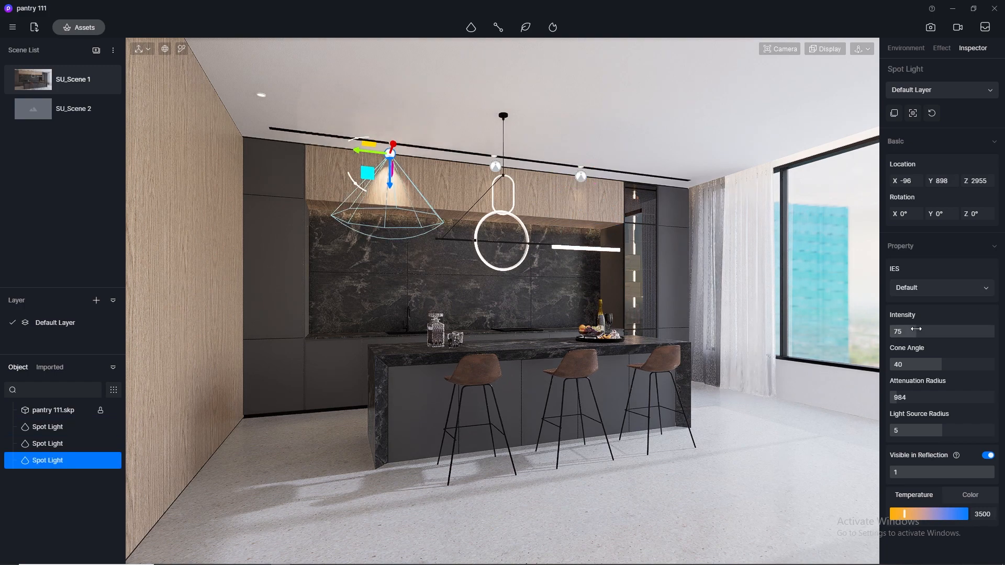
pyautogui.doubleClick(916, 329)
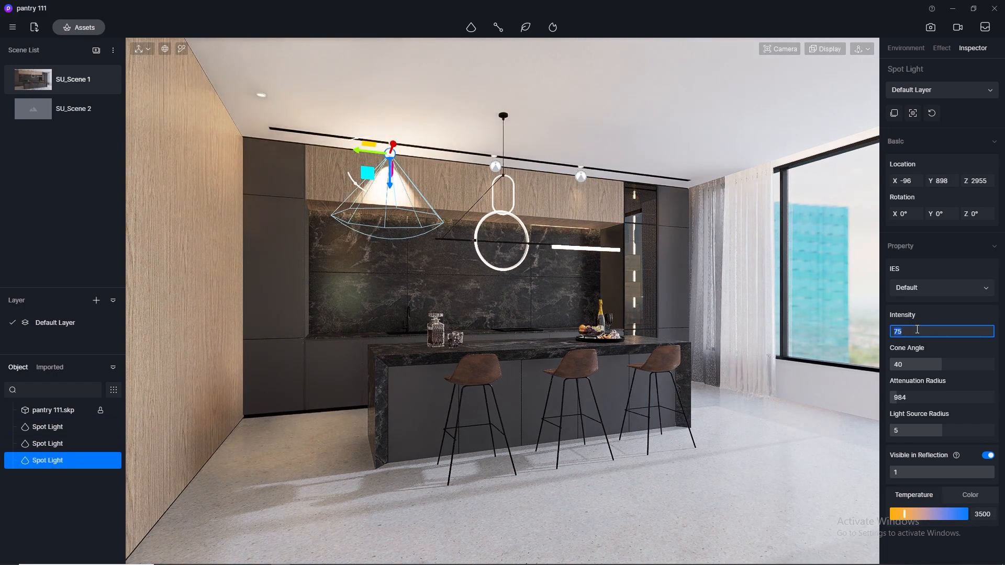
pyautogui.write('0.5')
pyautogui.press('Return')
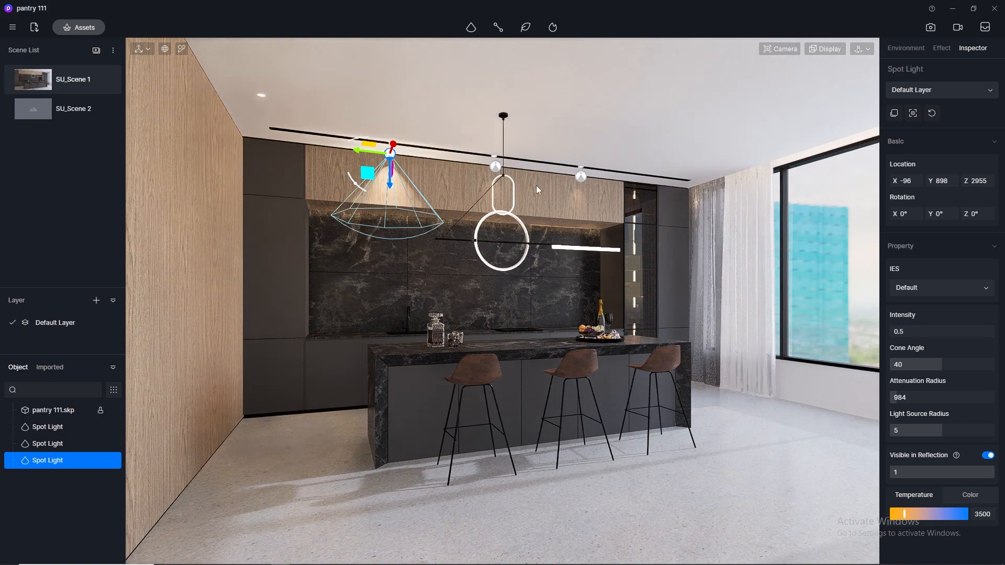
# Select the middle and right track spot lights together and set their intensity to 0.5.
pyautogui.click(496, 166)
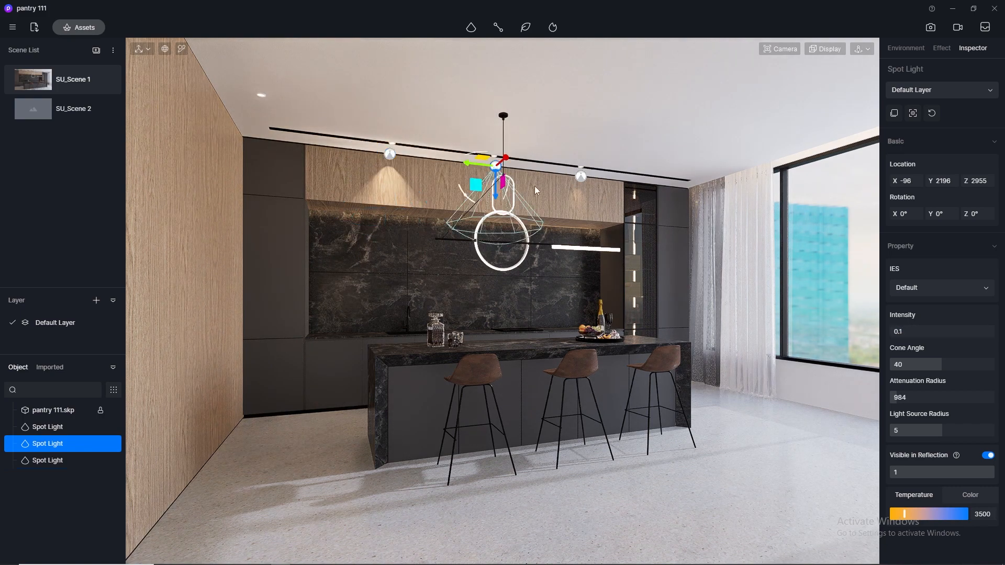
pyautogui.keyDown('ctrl'); pyautogui.click(581, 175); pyautogui.keyUp('ctrl')
pyautogui.moveTo(923, 331); pyautogui.dragTo(930, 331)
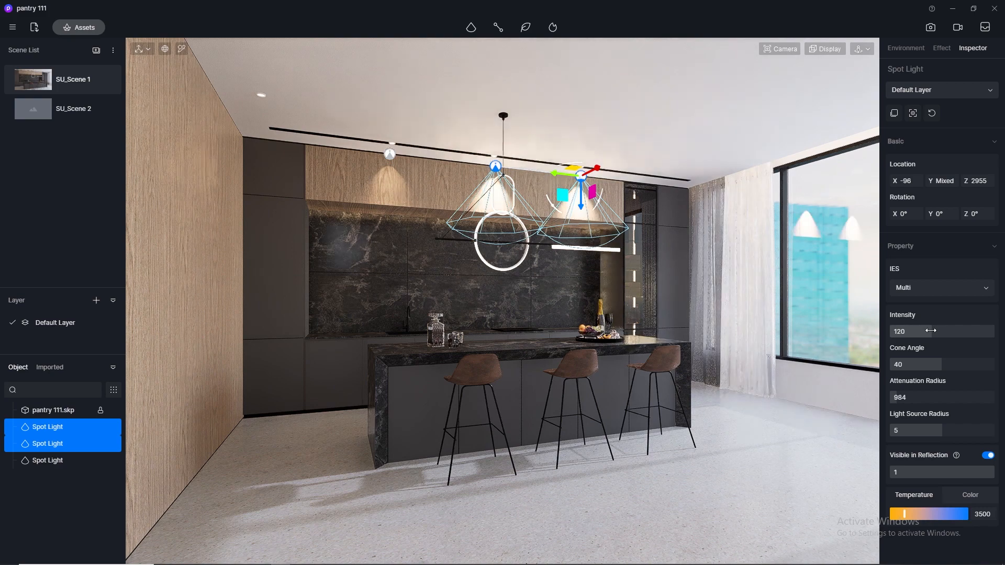
pyautogui.doubleClick(931, 331)
pyautogui.write('0.5')
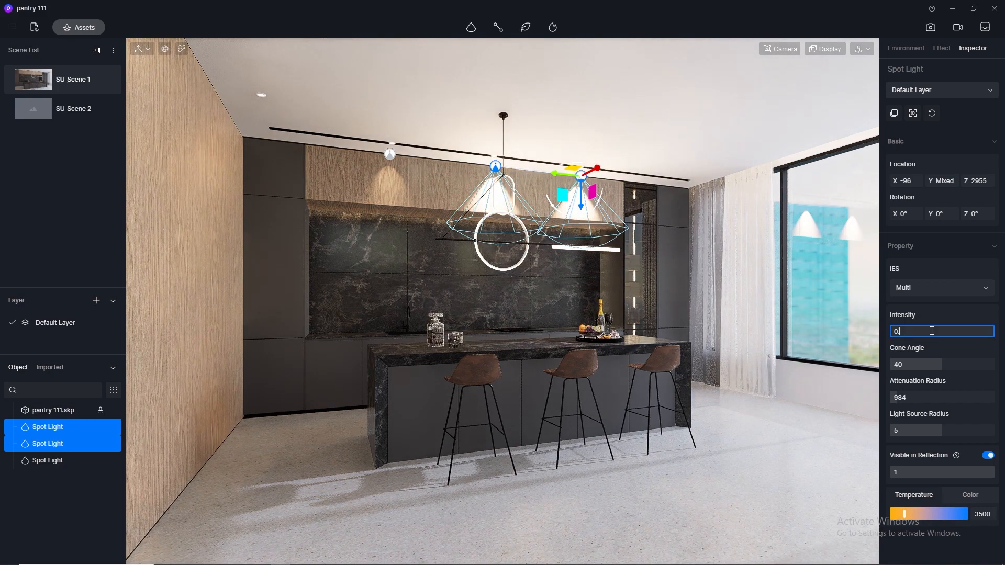
pyautogui.press('Return')
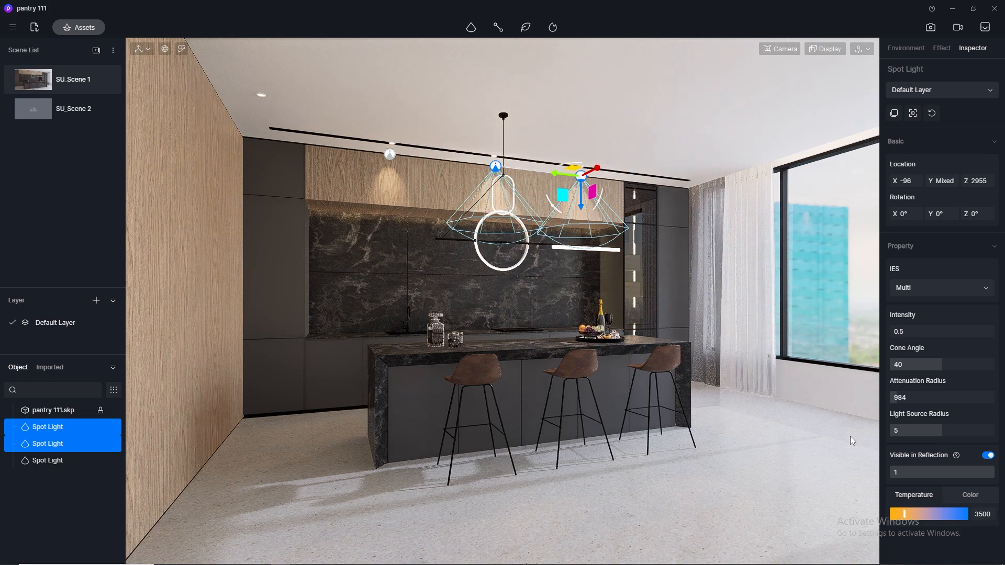
pyautogui.click(747, 495)
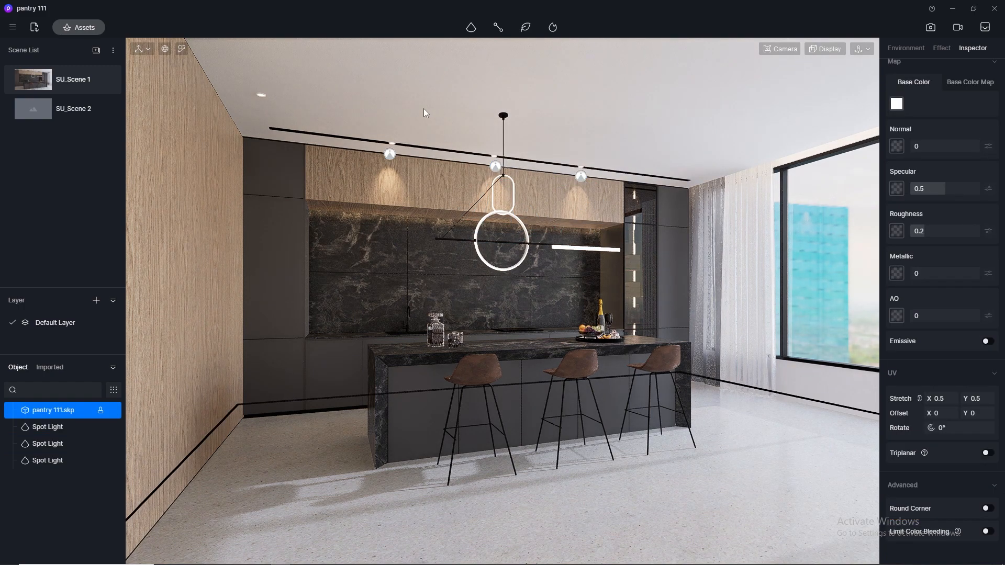
# Copy the leftmost track spot light to the ceiling downlight beside the wood wall, at about X -990, Y -498.
pyautogui.scroll(3, 406, 114)
pyautogui.moveTo(367, 131); pyautogui.dragTo(347, 164, button='right')
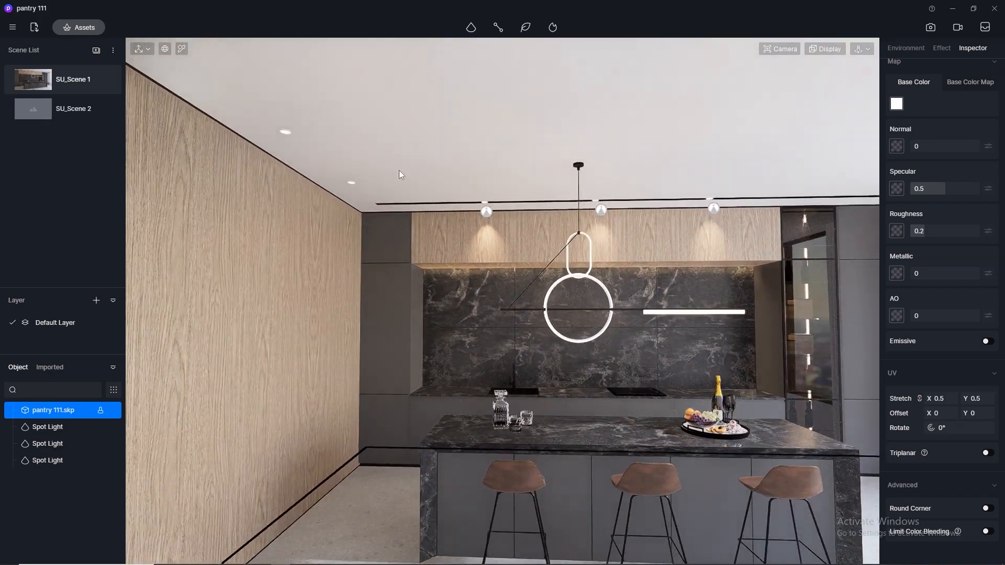
pyautogui.click(491, 212)
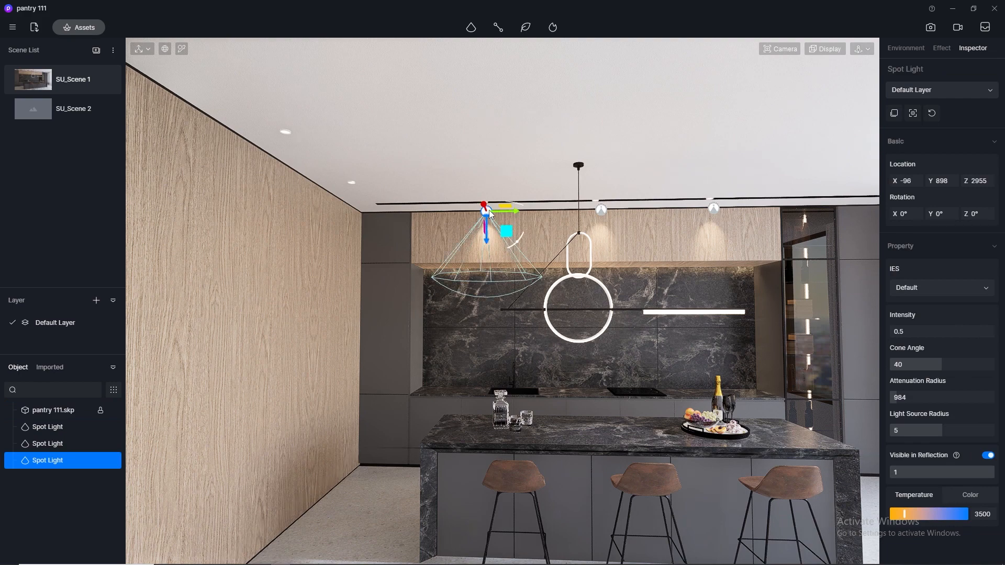
pyautogui.moveTo(512, 215); pyautogui.dragTo(333, 186)
pyautogui.scroll(3, 325, 149)
pyautogui.moveTo(280, 160); pyautogui.dragTo(108, 105, button='middle')
pyautogui.moveTo(427, 267); pyautogui.dragTo(412, 244)
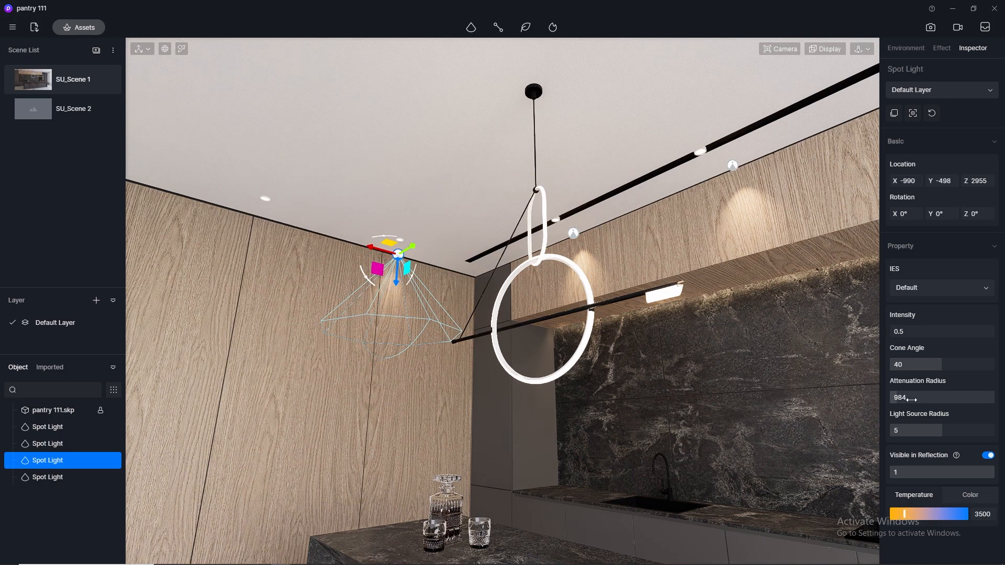
# Increase the wood wall spot light's attenuation radius to about 2933 and set its intensity to 1.
pyautogui.moveTo(911, 401)
pyautogui.mouseDown()
pyautogui.moveTo(899, 398)
pyautogui.moveTo(912, 395)
pyautogui.mouseUp()
pyautogui.click(913, 331)
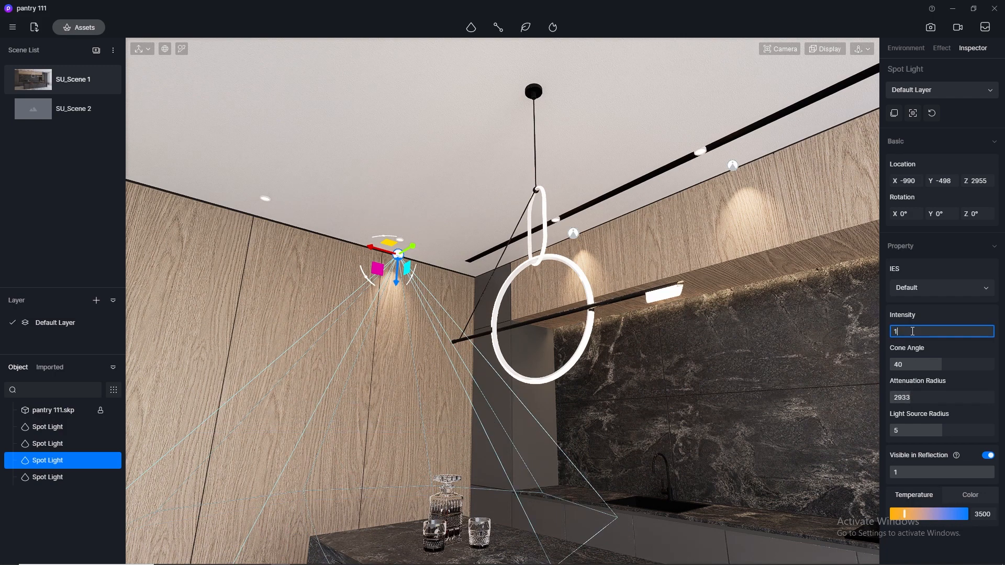
pyautogui.press('Return')
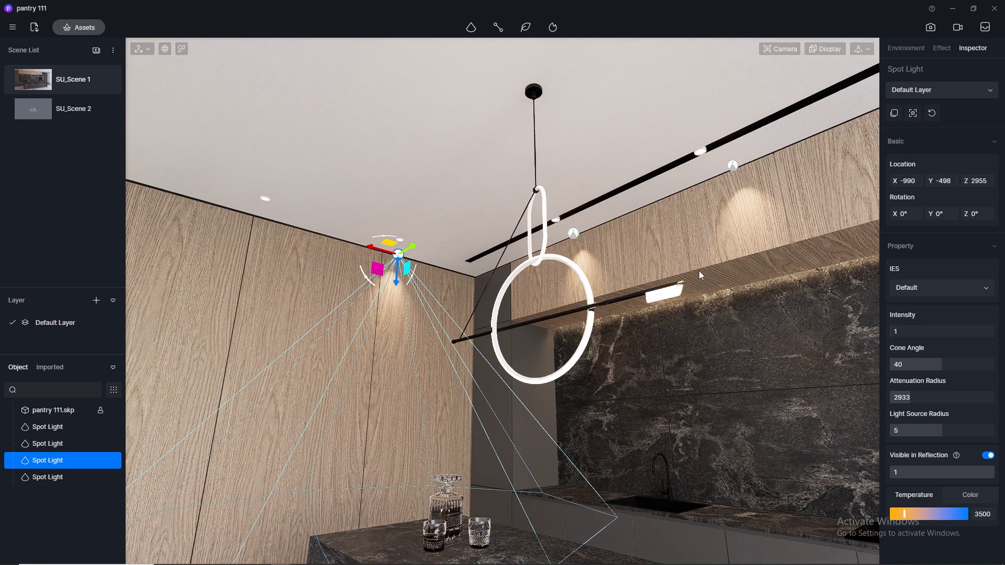
# Lower the wood wall spot light to Z 2914, copy it to the next wall-side downlight at X -2150, and return to SU_Scene 1.
pyautogui.scroll(-3, 579, 312)
pyautogui.moveTo(580, 312); pyautogui.dragTo(682, 384, button='right')
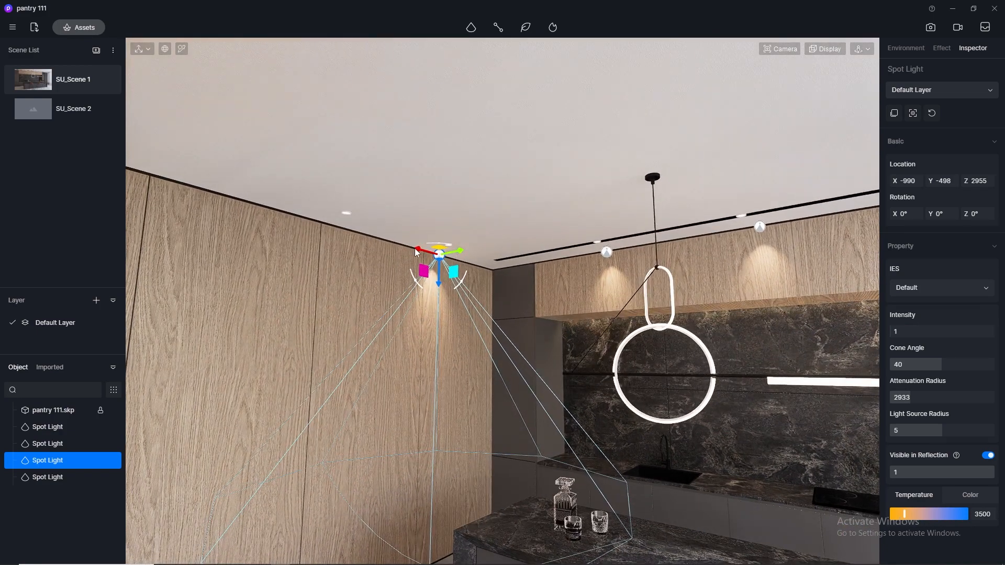
pyautogui.moveTo(439, 286)
pyautogui.mouseDown()
pyautogui.moveTo(439, 326)
pyautogui.moveTo(440, 291)
pyautogui.mouseUp()
pyautogui.moveTo(457, 255); pyautogui.dragTo(312, 220)
pyautogui.click(29, 81)
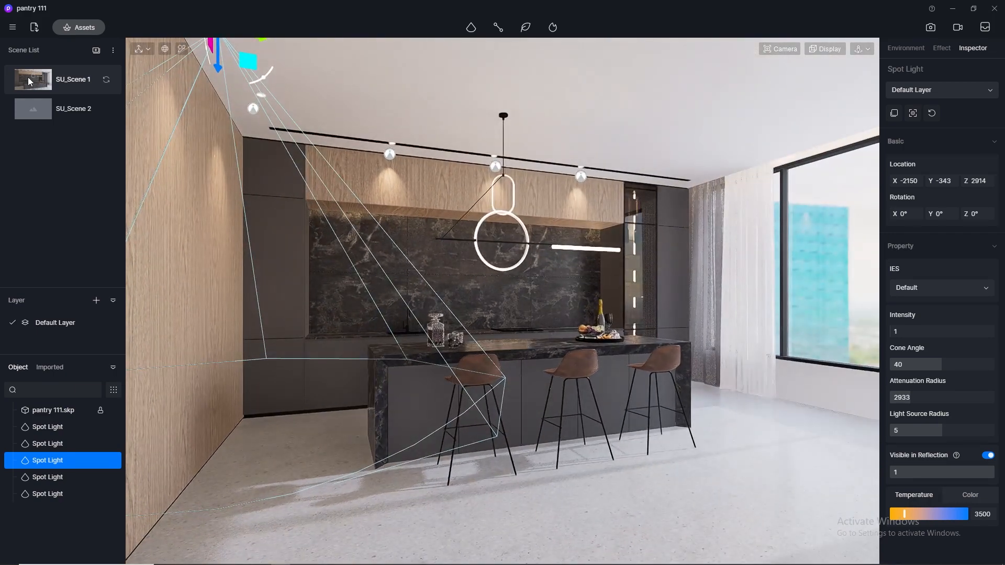
# Reduce the leftmost track spot light's intensity to 0.3 and deselect it.
pyautogui.click(393, 156)
pyautogui.click(925, 331)
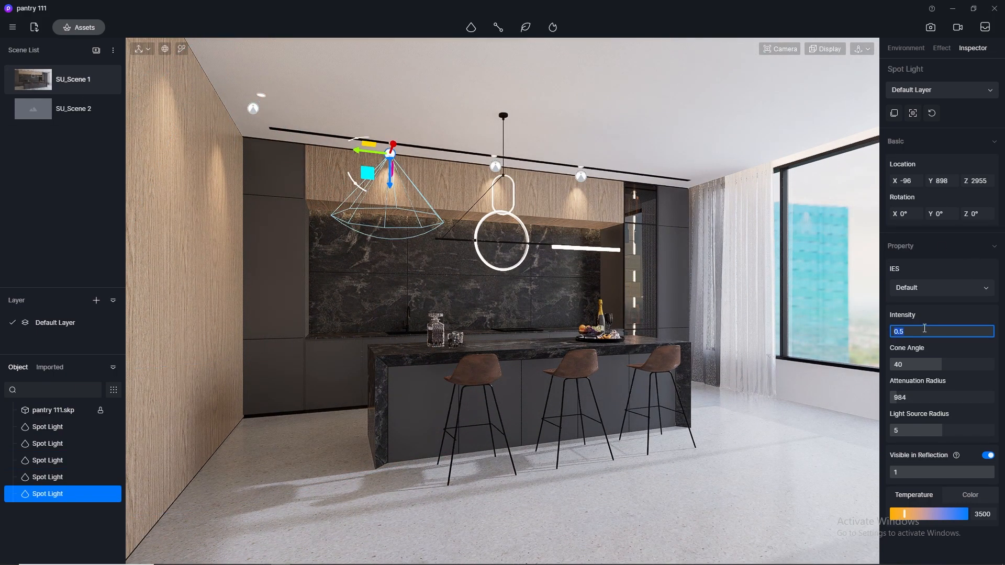
pyautogui.write('0.3')
pyautogui.press('Return')
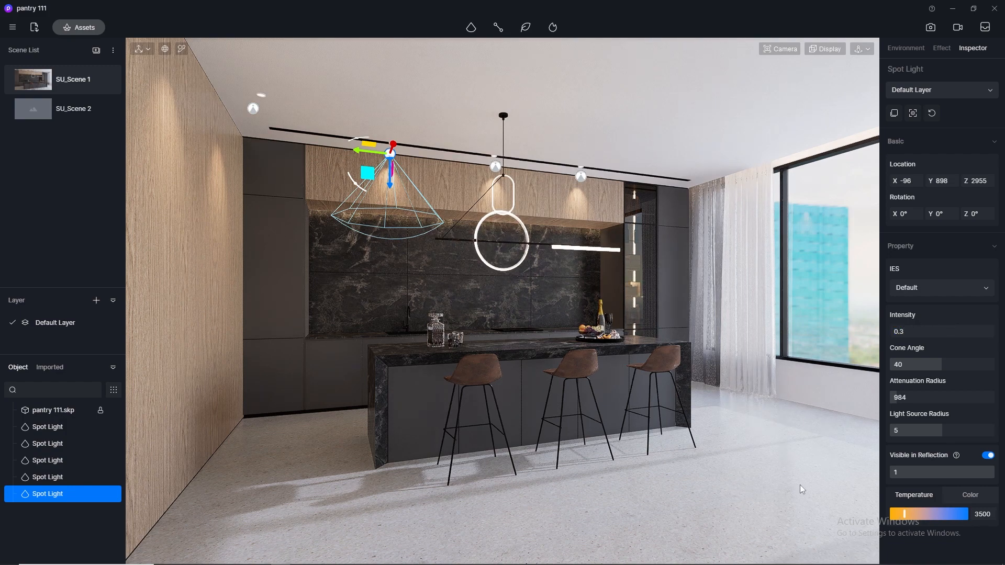
pyautogui.click(699, 194)
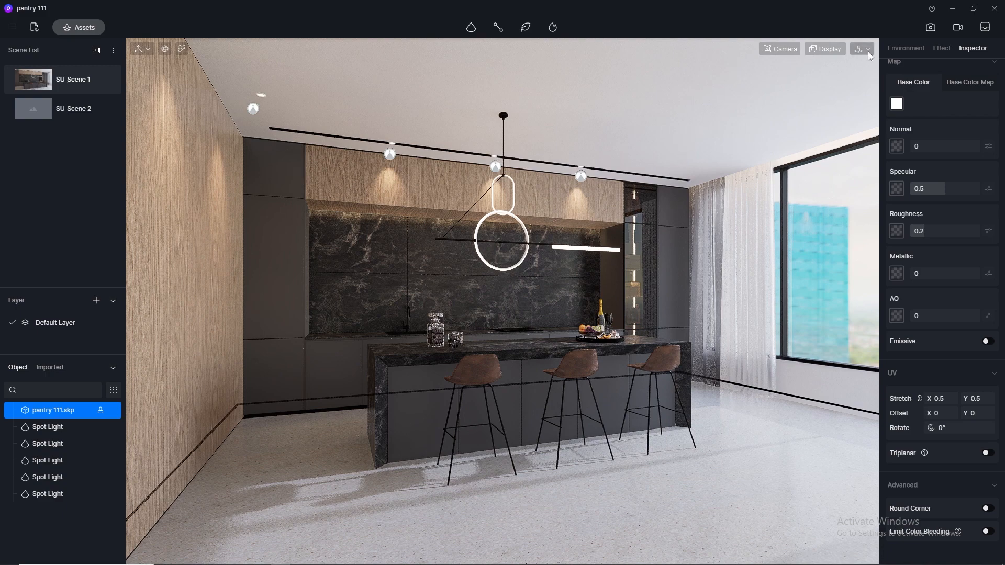
# In image render mode, try a white balance of 5000 among other values and settle on 5400.
pyautogui.click(930, 29)
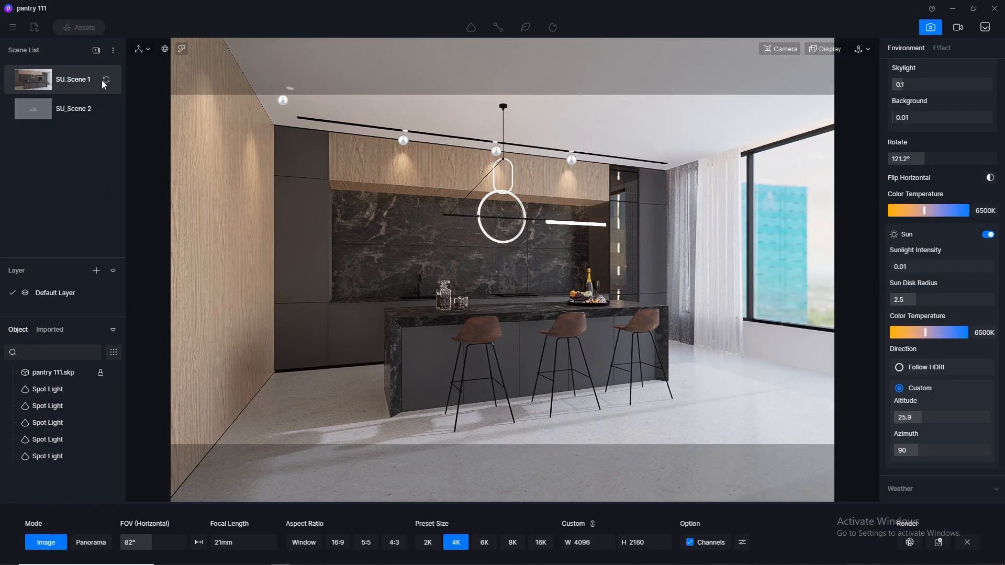
pyautogui.click(942, 47)
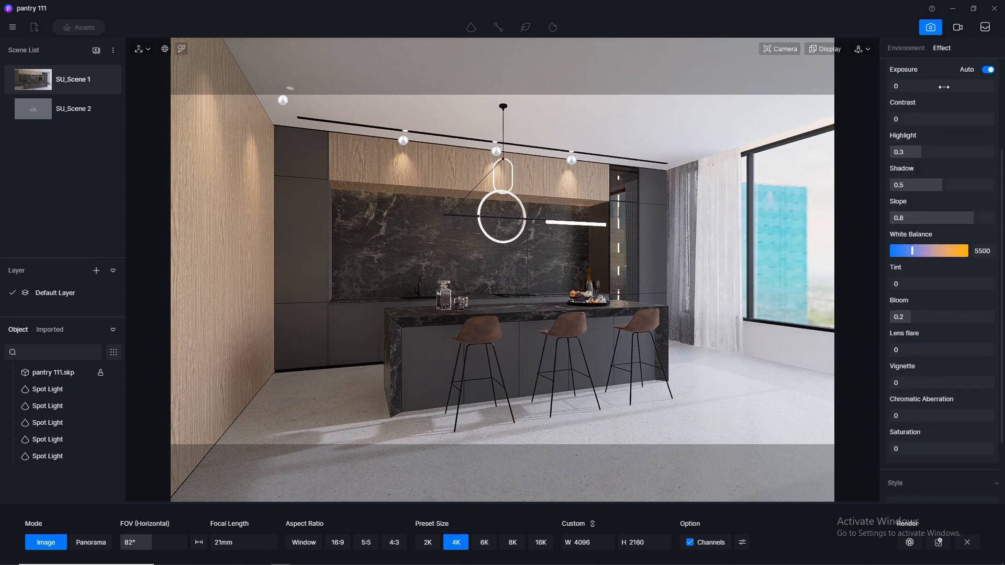
pyautogui.click(990, 252)
pyautogui.write('6')
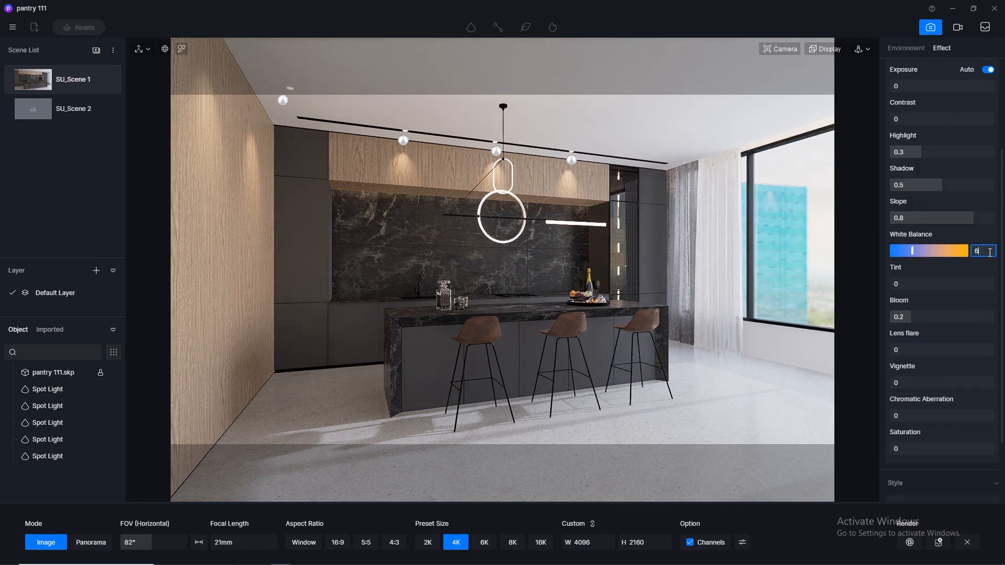
pyautogui.press('Return')
pyautogui.click(990, 252)
pyautogui.write('5000')
pyautogui.press('Return')
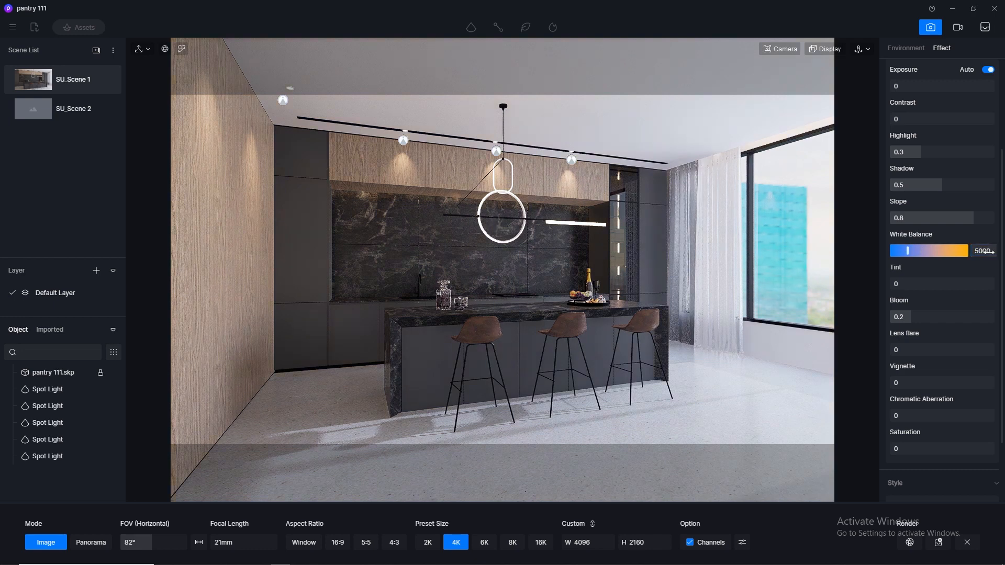
pyautogui.click(990, 252)
pyautogui.write('5400')
pyautogui.press('Return')
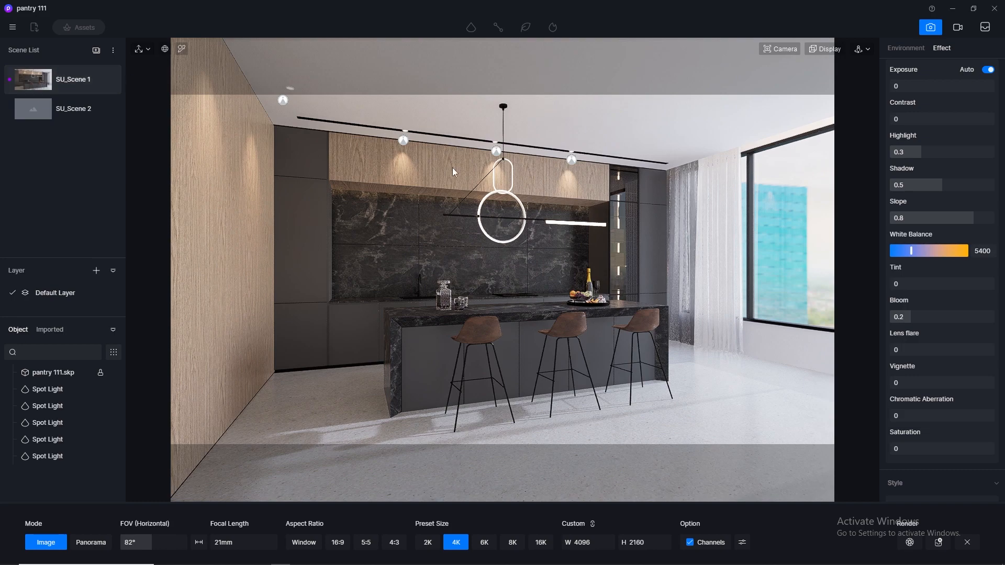
# Sample the LED strip material behind the wood upper cabinets, set its emissive intensity to 25 from the SU_Scene 1 view, and update that scene.
pyautogui.scroll(8, 461, 165)
pyautogui.scroll(5, 466, 258)
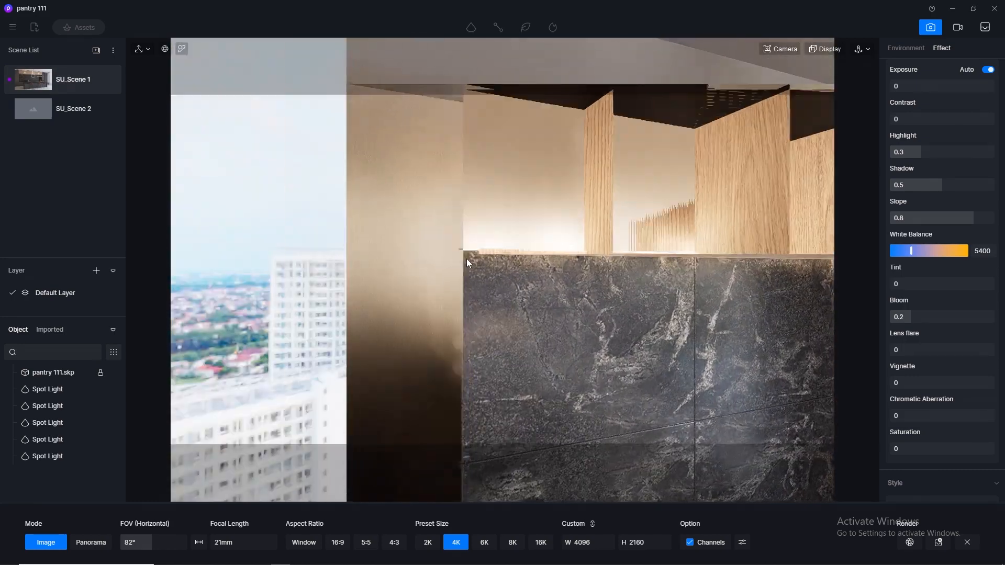
pyautogui.moveTo(467, 259); pyautogui.dragTo(587, 277, button='middle')
pyautogui.click(182, 49)
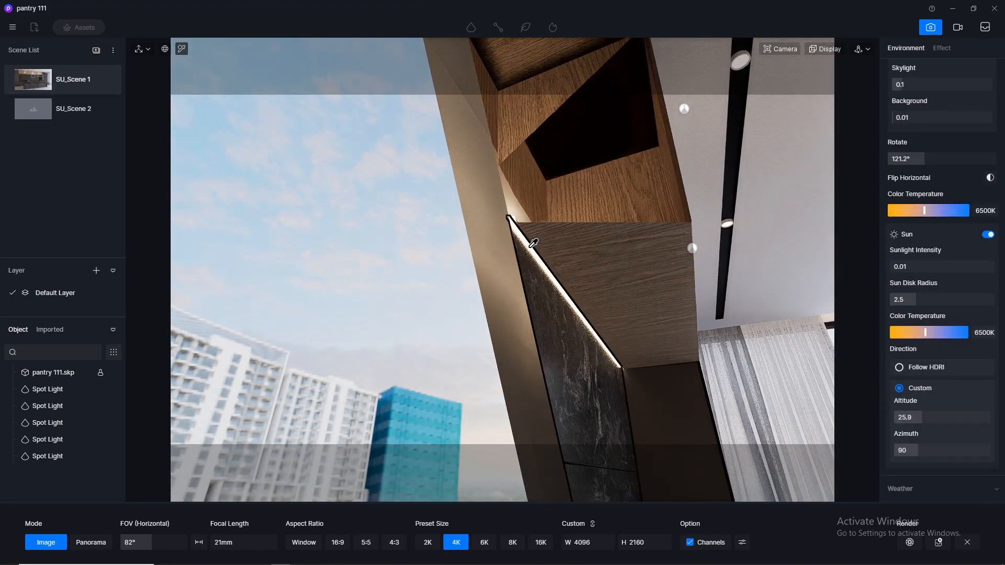
pyautogui.moveTo(530, 237); pyautogui.dragTo(673, 212, button='middle')
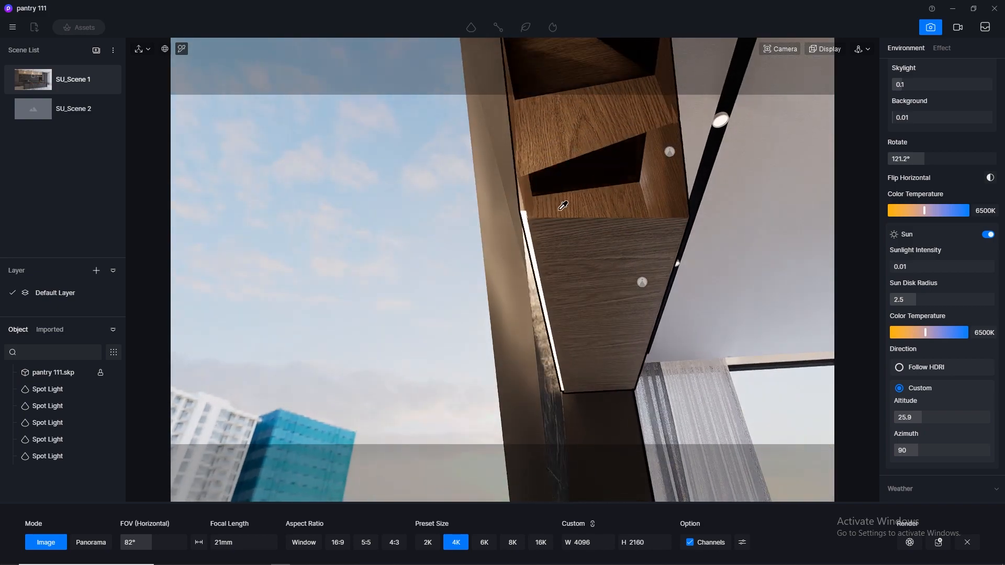
pyautogui.click(525, 214)
pyautogui.click(26, 79)
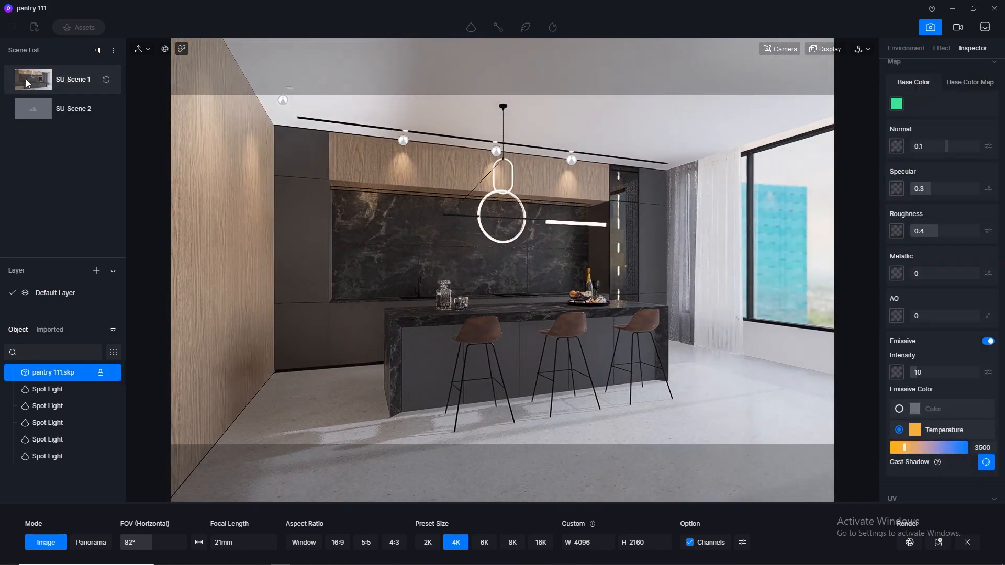
pyautogui.click(926, 370)
pyautogui.write('25')
pyautogui.press('Return')
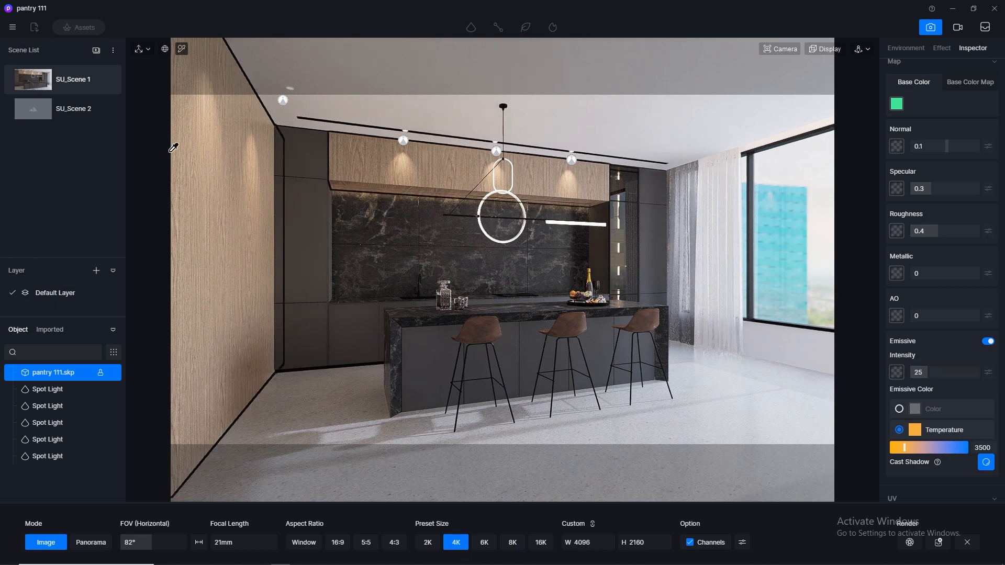
pyautogui.click(106, 80)
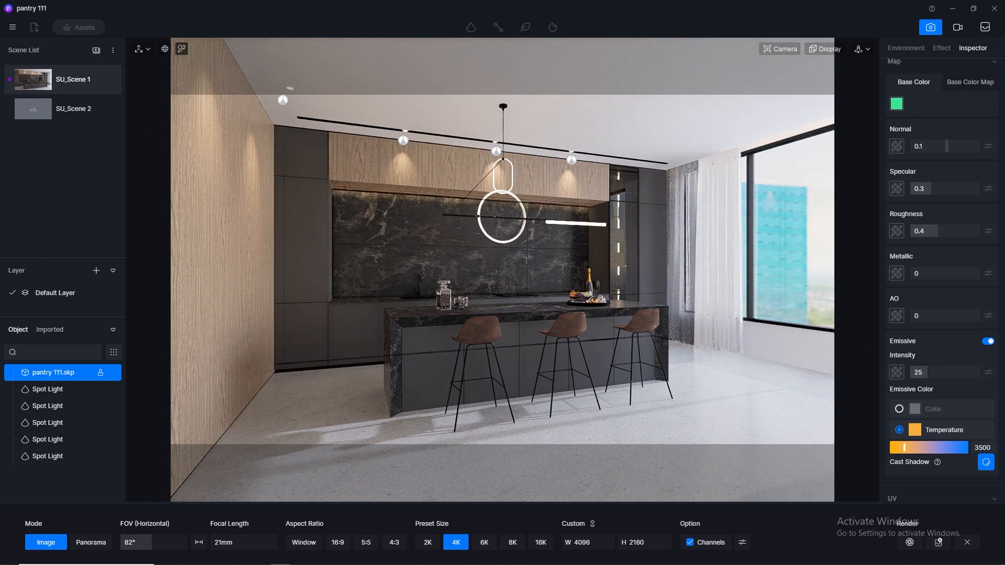
# Disable channel output and start the 4K image render, saving it as a PNG in the pantry 111 image folder.
pyautogui.click(670, 405)
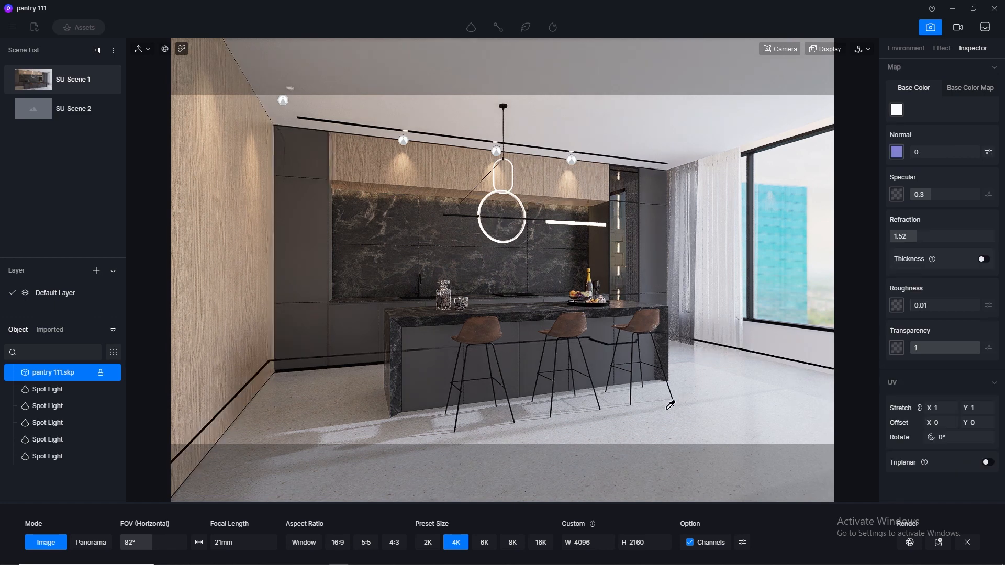
pyautogui.click(691, 543)
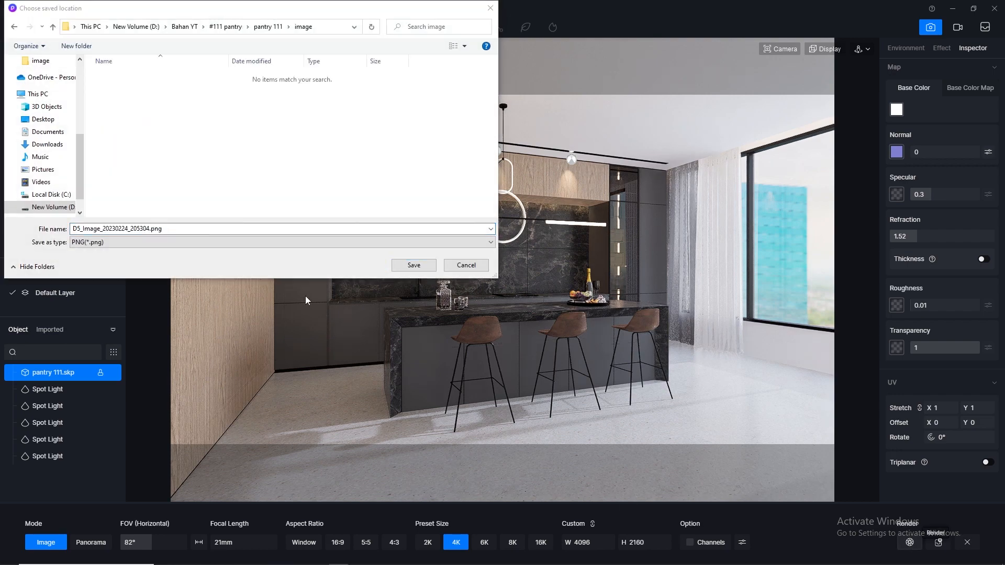
pyautogui.click(413, 267)
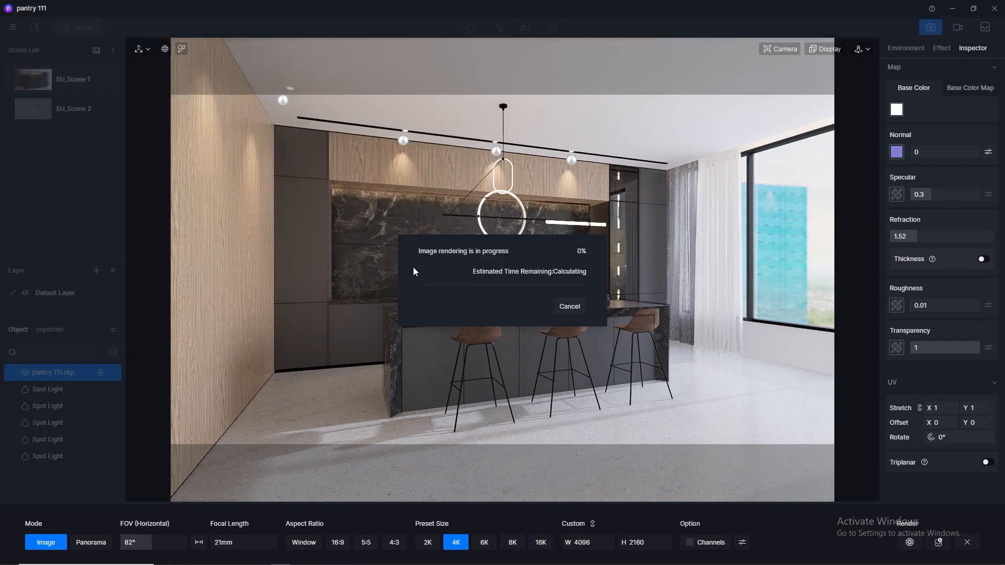